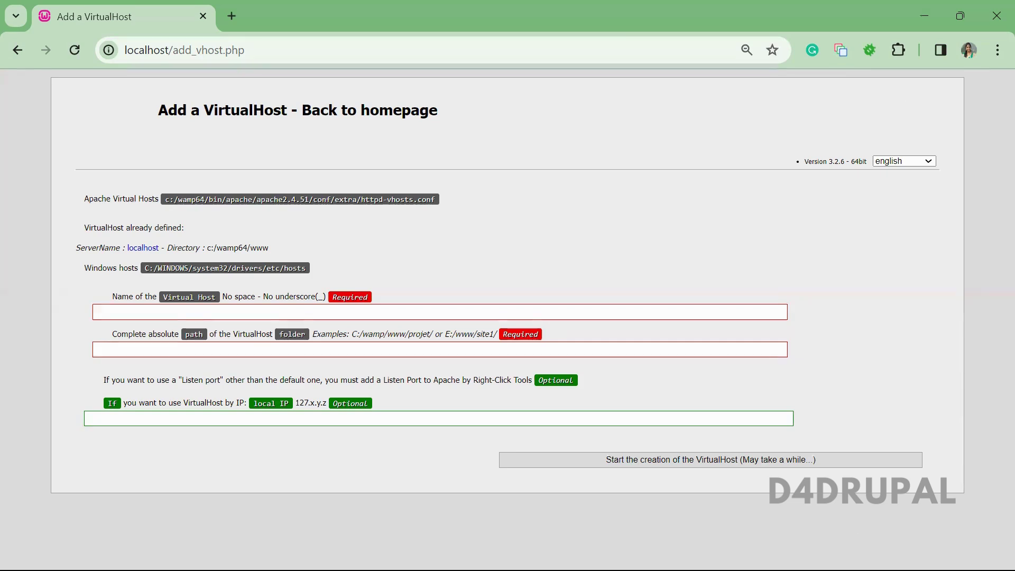
Browse from the newmultisite folder into web, then sites, and open the default site folder.
mouse_move(639, 568)
mouse_move(473, 551)
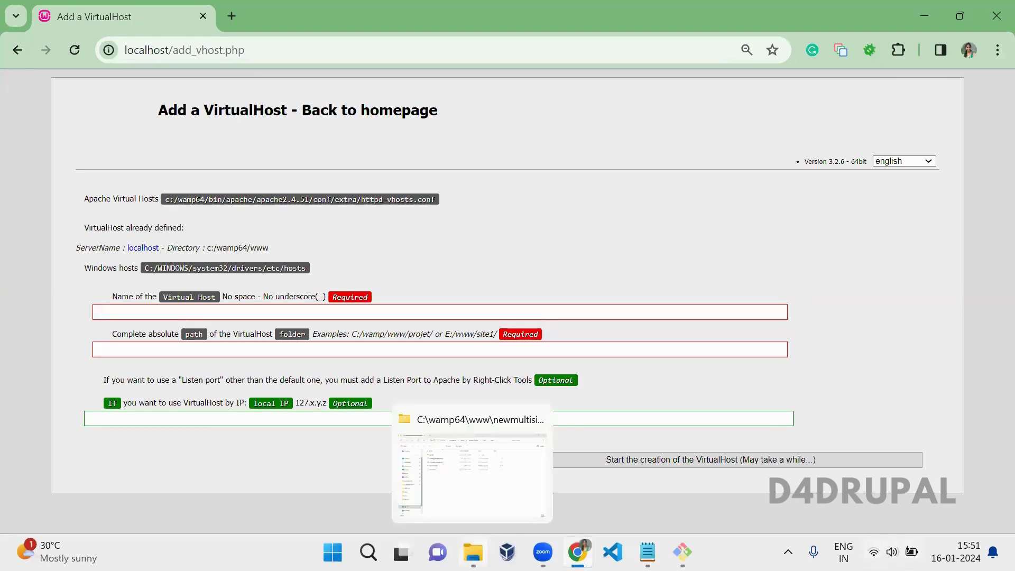
click(454, 472)
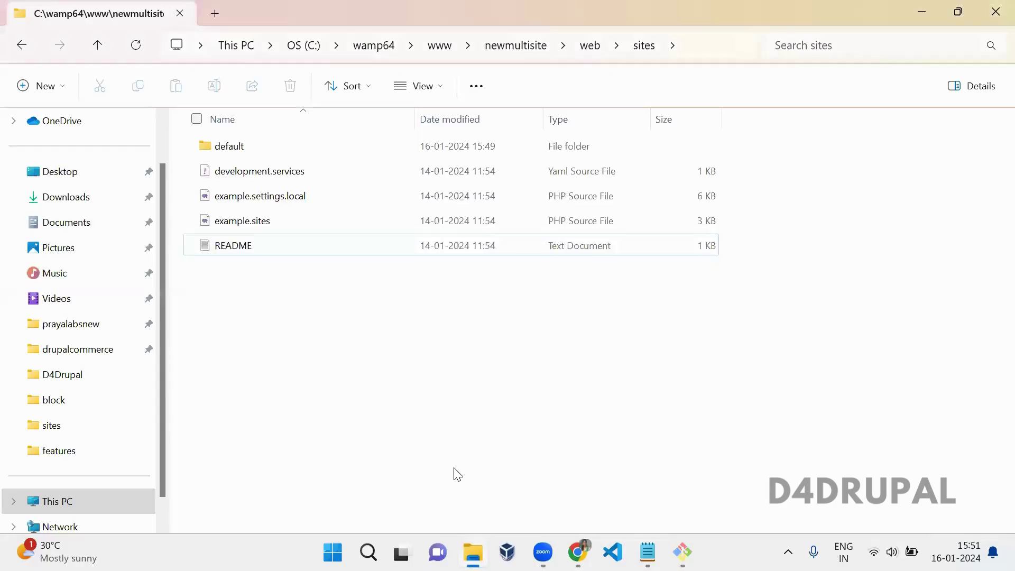
click(506, 49)
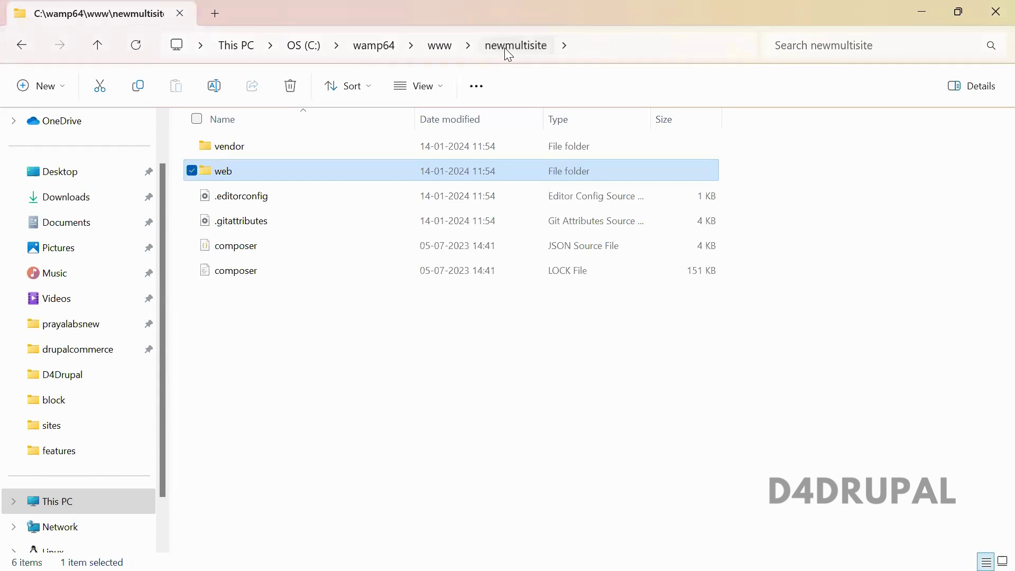
double_click(378, 167)
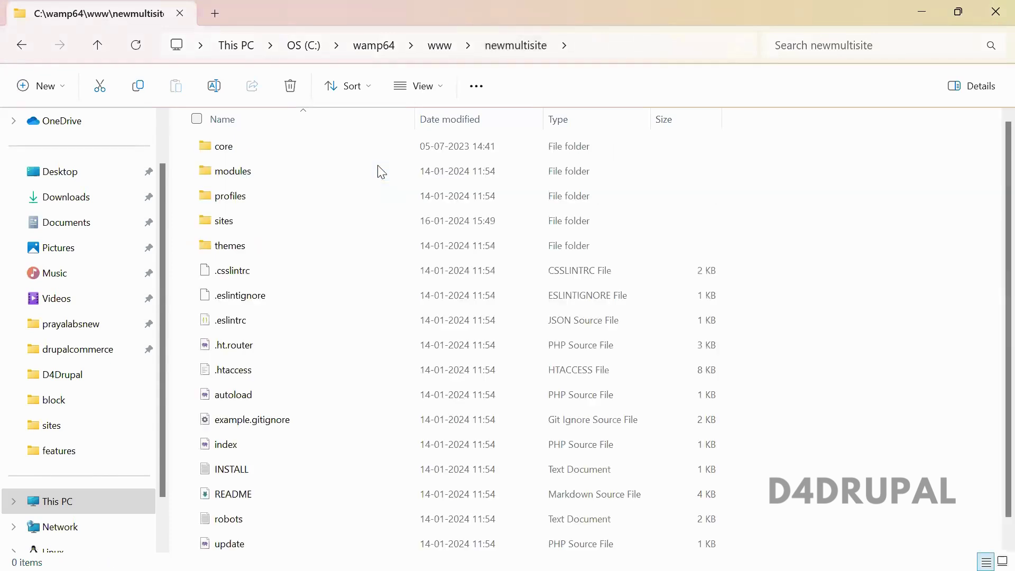
double_click(459, 222)
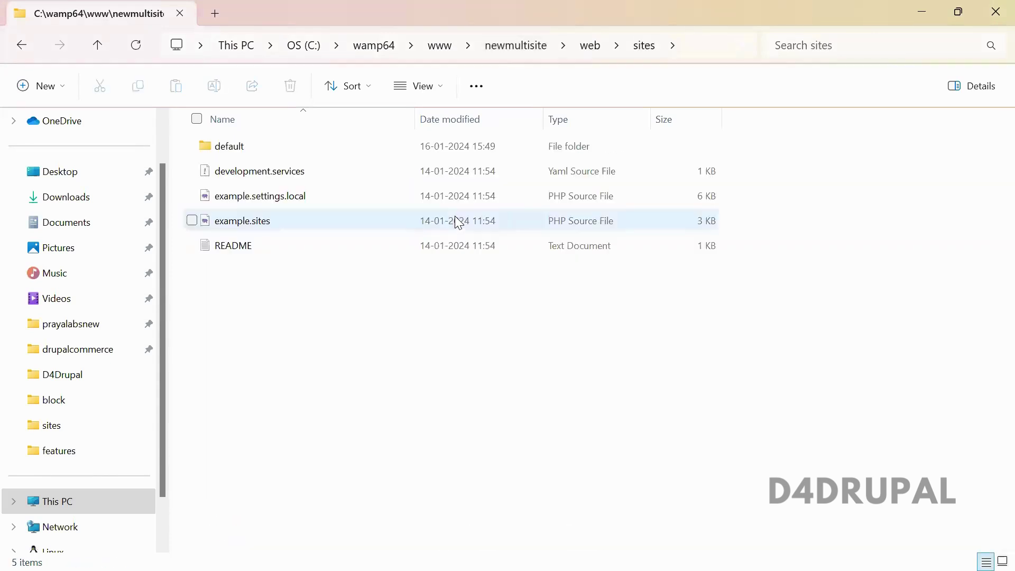
drag(354, 337, 415, 143)
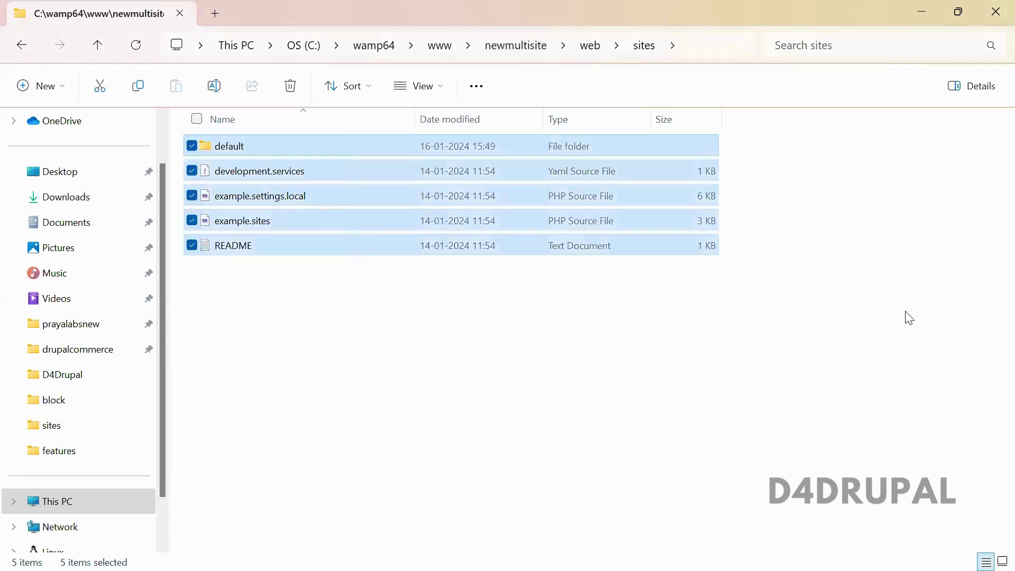
click(909, 318)
double_click(559, 145)
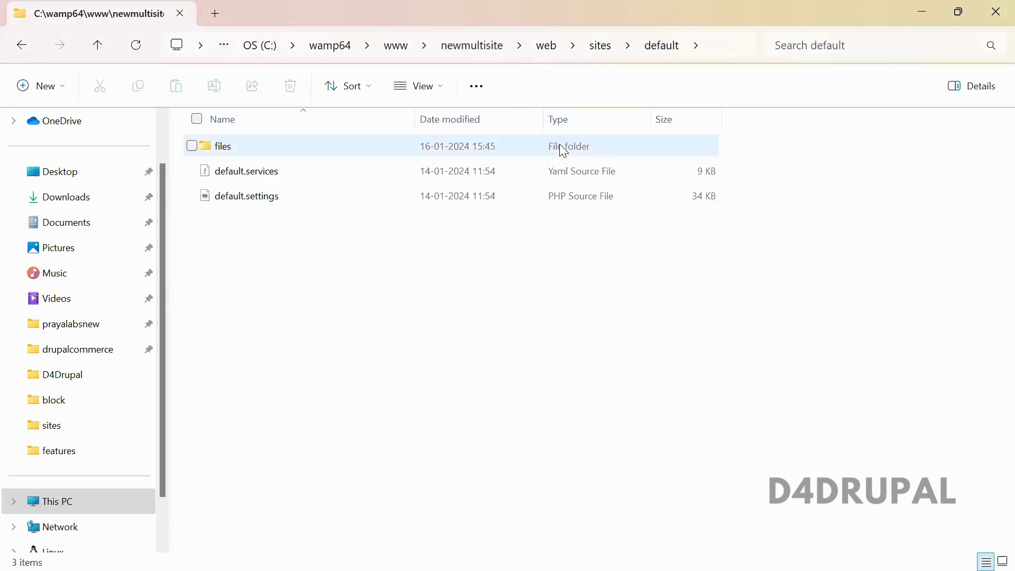
Return to newmultisite and reopen its web folder, checking the full folder path.
click(492, 45)
click(765, 410)
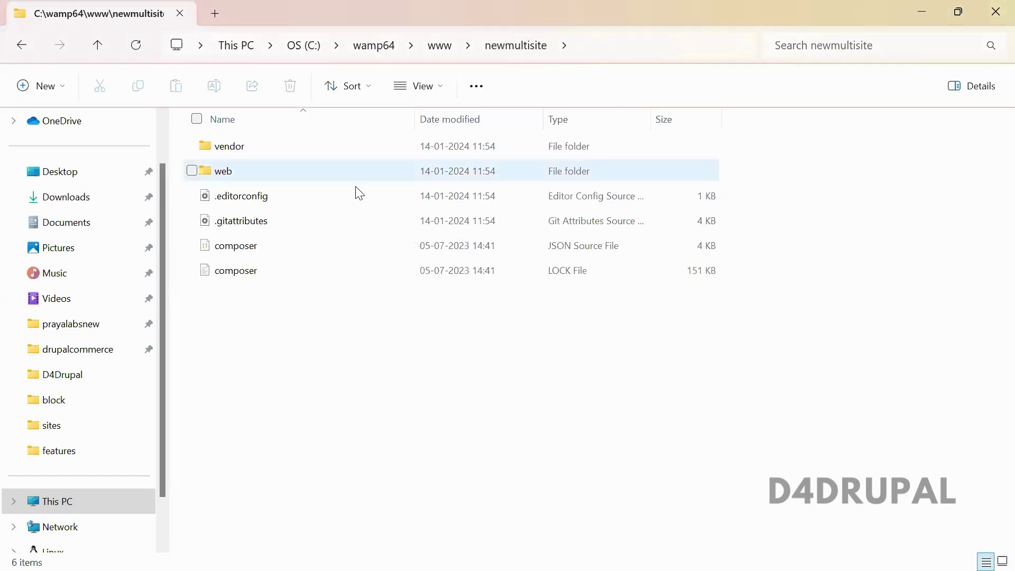
double_click(312, 175)
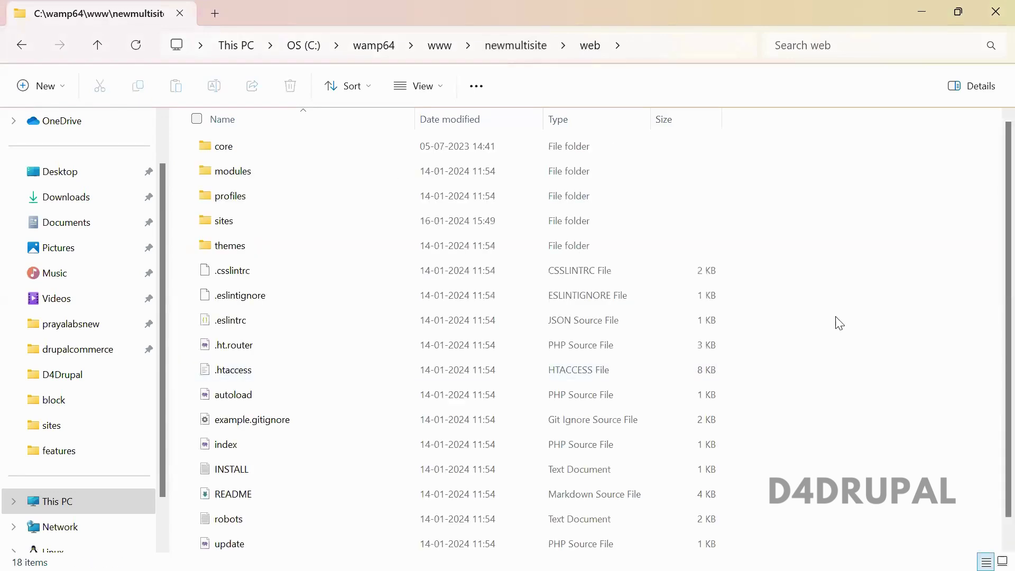
key(alt+d)
key(Escape)
key(alt+Tab)
Start the Virtual Host name as 'apple', checking the domain names listed in the notes.
click(245, 312)
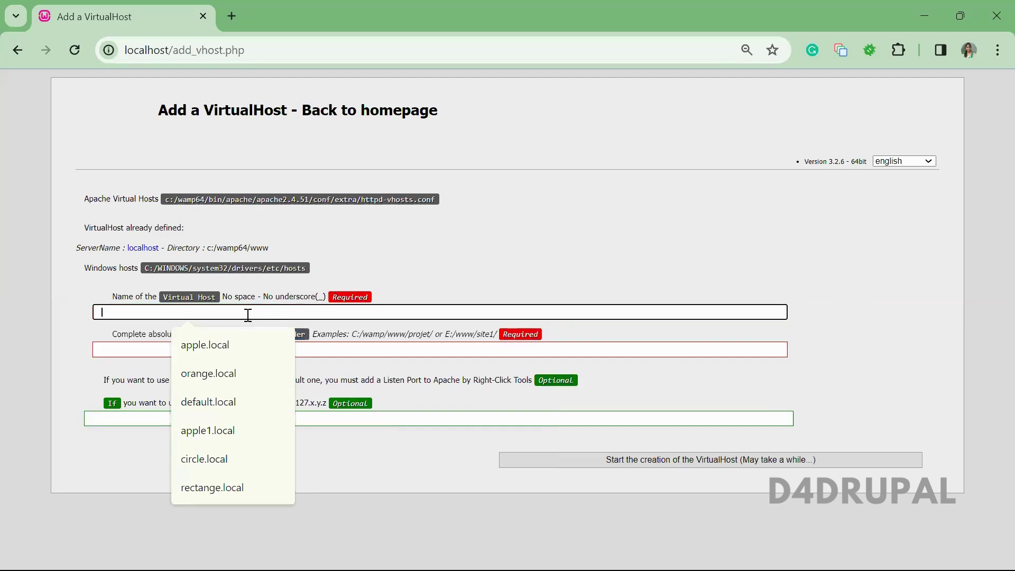
text(apple)
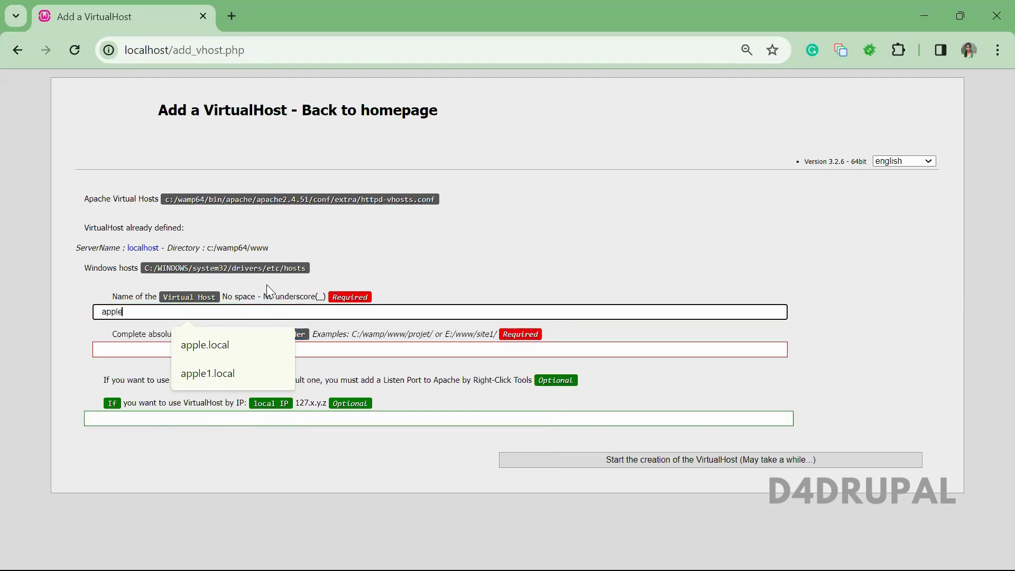
click(648, 553)
key(ctrl+Home)
key(shift+End)
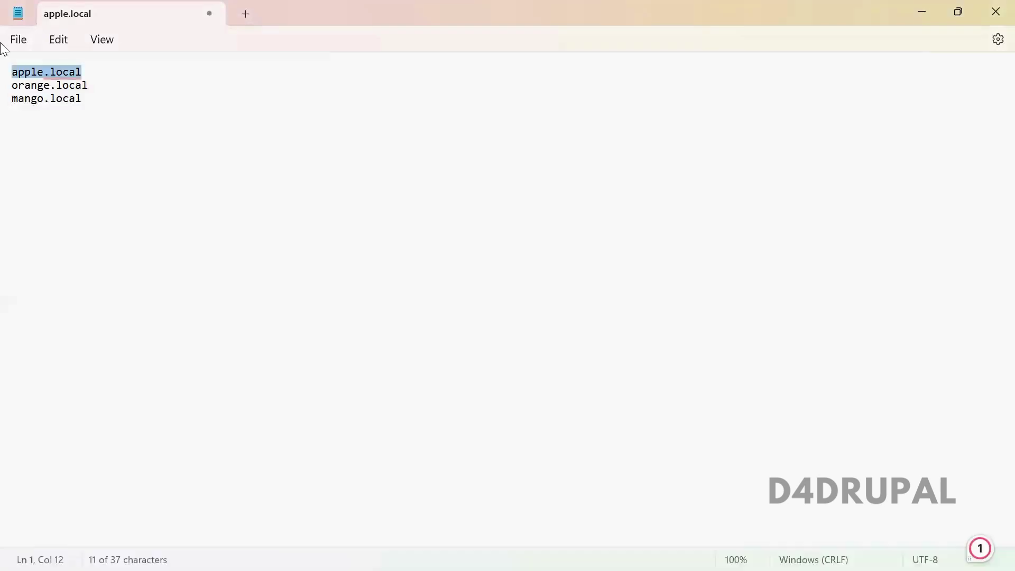
click(98, 91)
key(shift+Left)
key(shift+Left)
key(shift+Left)
key(shift+Left)
key(shift+Left)
key(shift+Left)
key(shift+Left)
key(shift+Left)
key(shift+Left)
key(shift+Left)
key(shift+Left)
drag(125, 104, 24, 80)
click(205, 146)
key(alt+Tab)
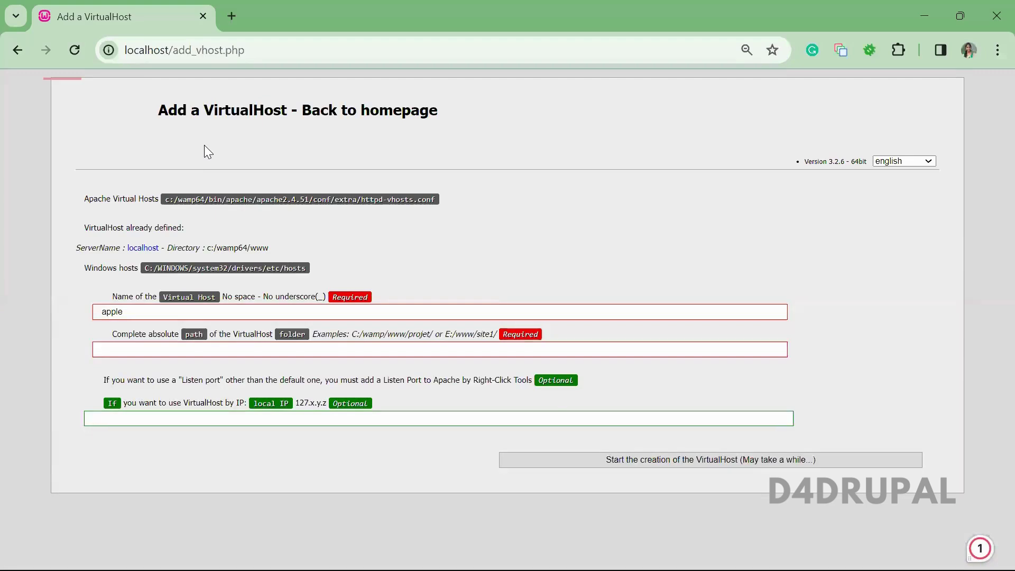
Finish the name as apple.local with path C:\wamp64\www\newmultisite\web and create the VirtualHost.
text(.local)
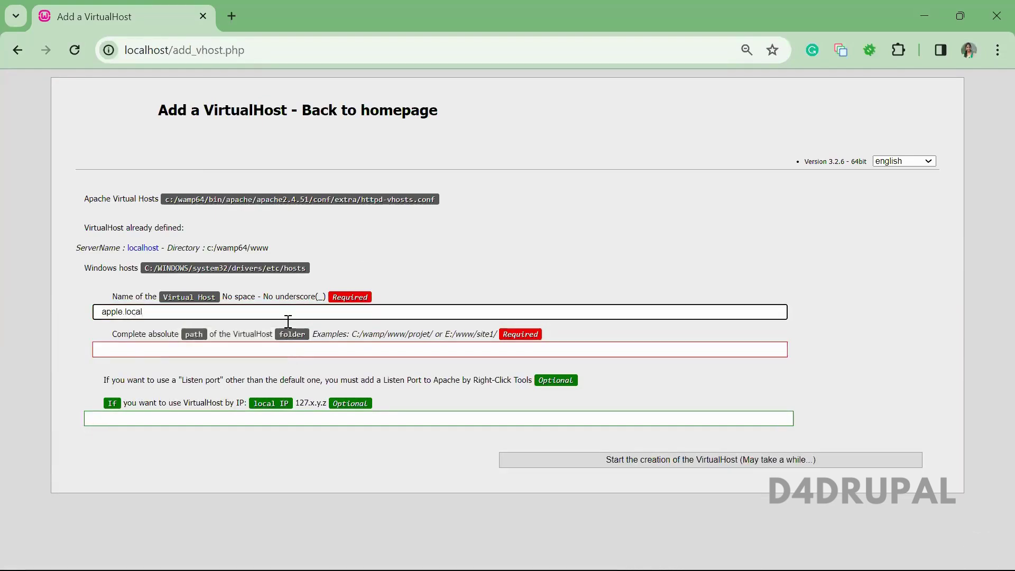
key(Tab)
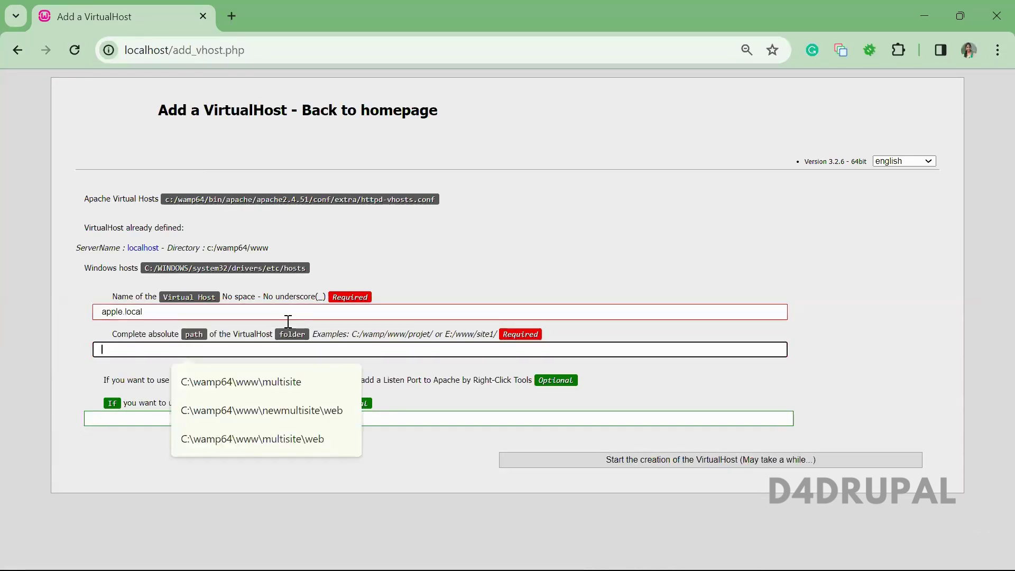
key(Down)
key(Down)
key(Return)
double_click(196, 349)
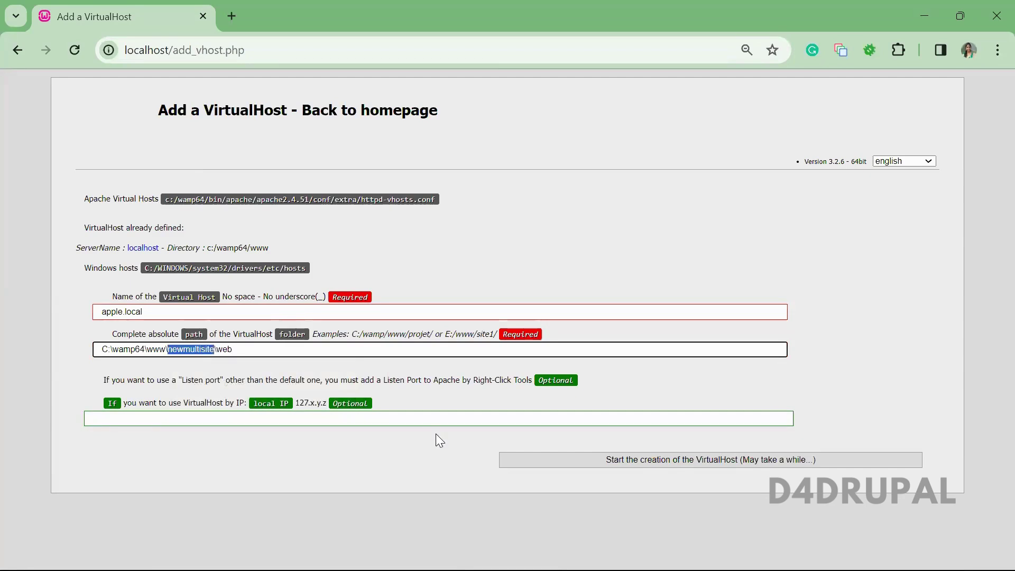
click(607, 458)
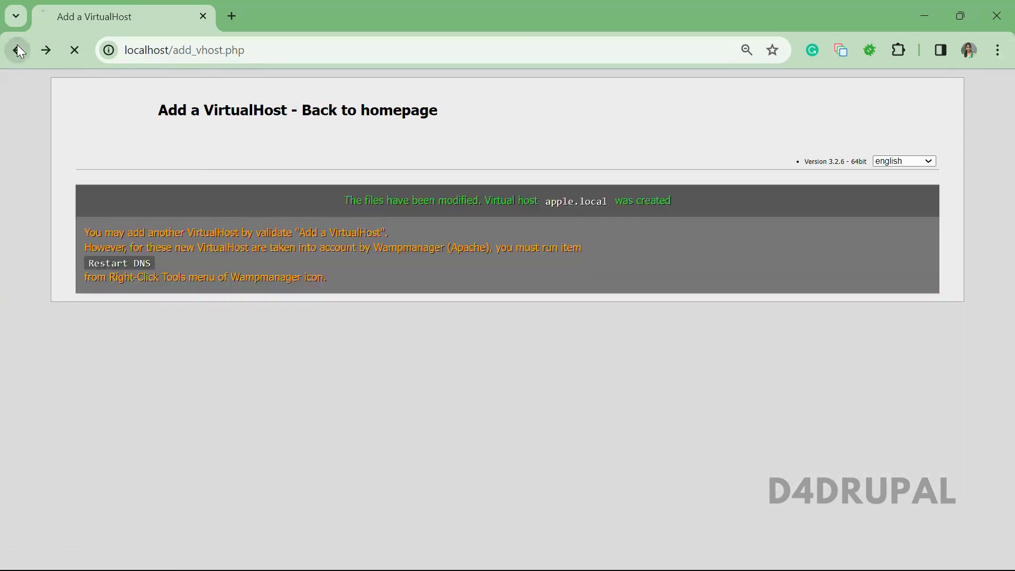
Create orange.local and then mango.local VirtualHosts on the same newmultisite web path.
double_click(117, 324)
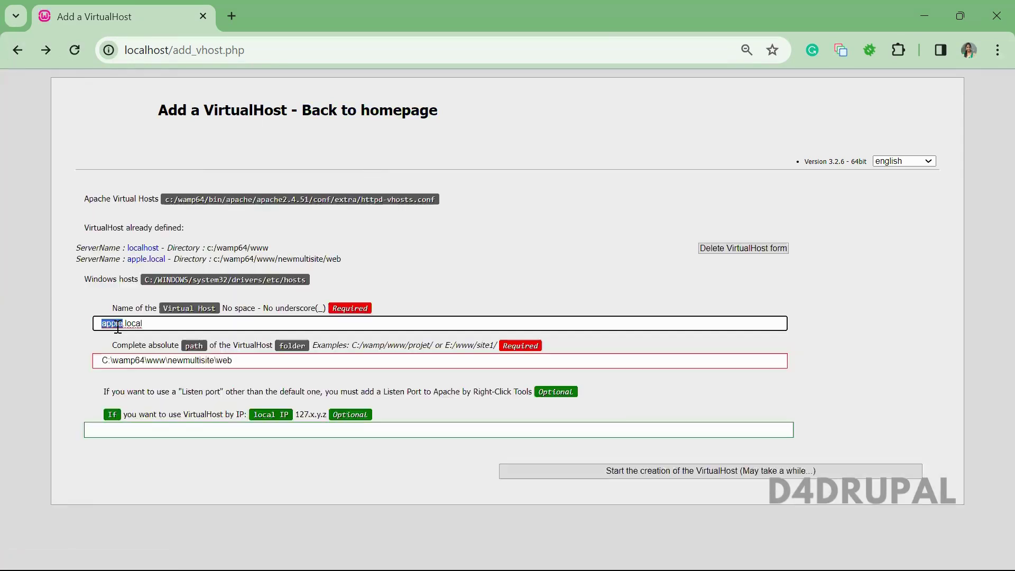
text(orange)
click(728, 469)
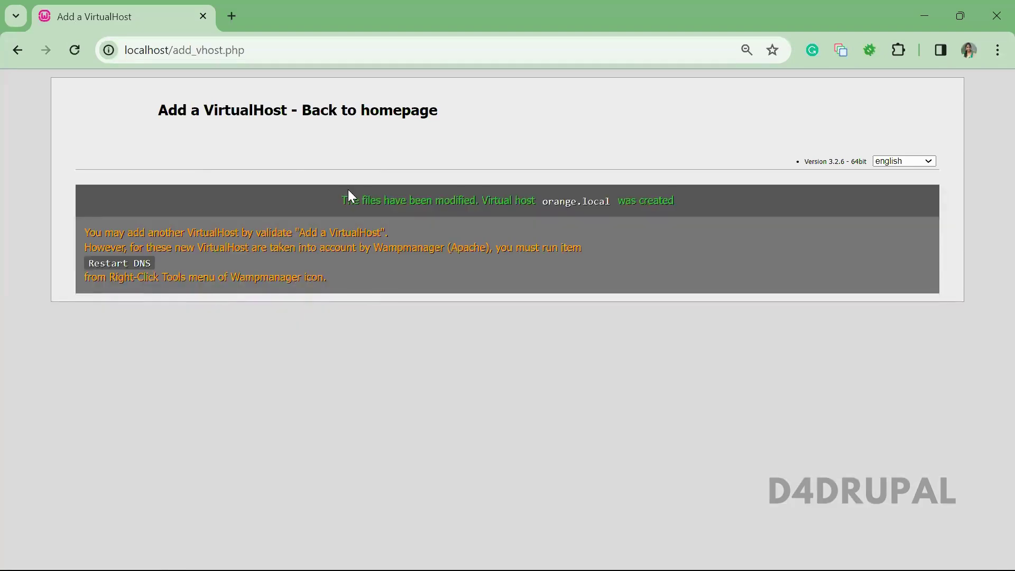
click(17, 52)
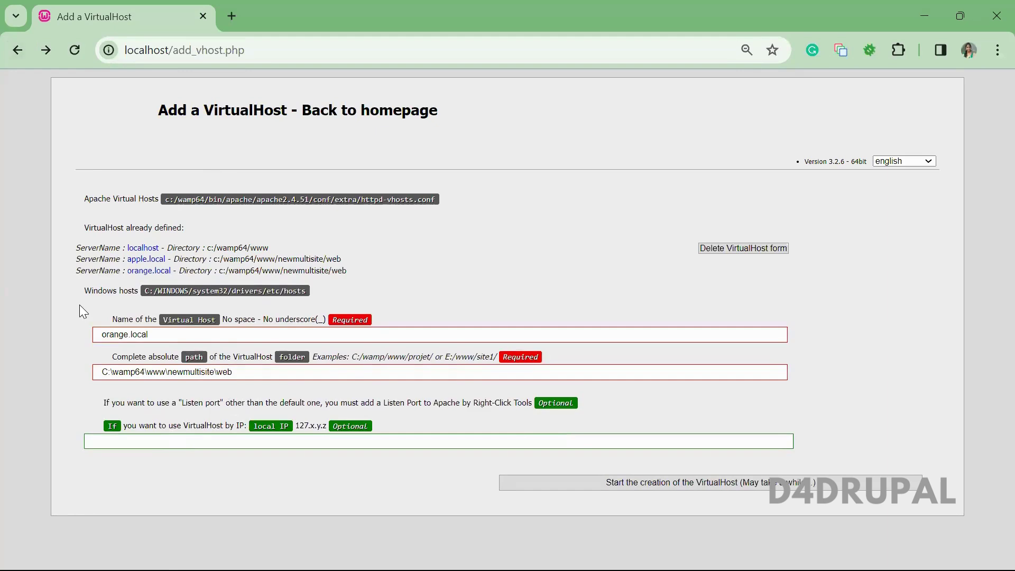
double_click(109, 333)
text(mango)
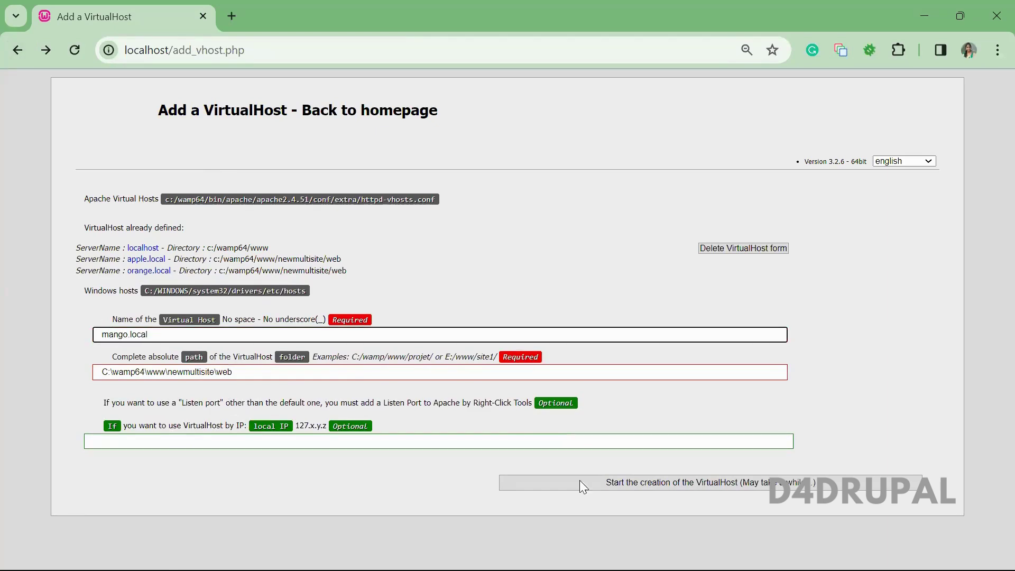
click(676, 482)
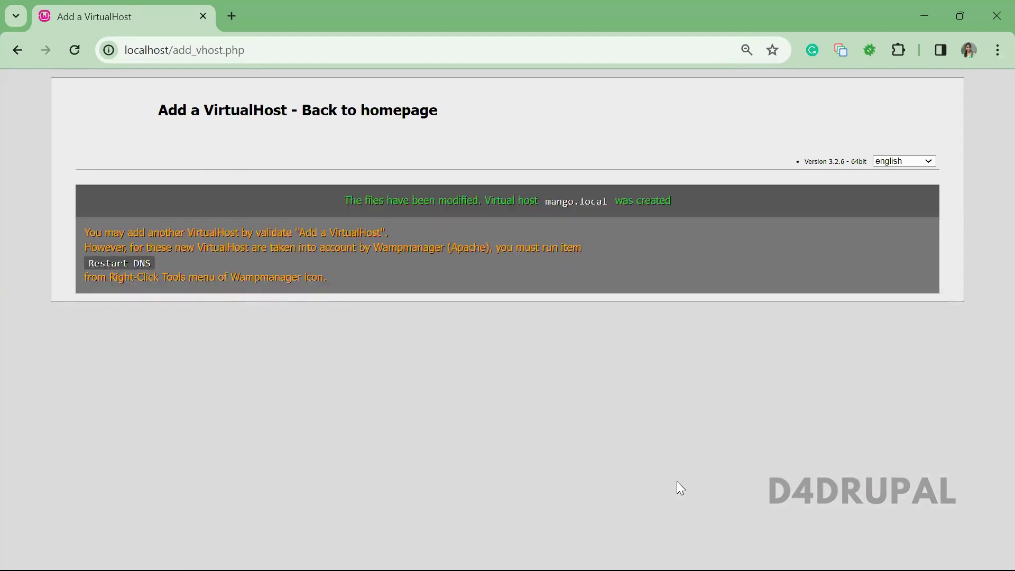
Reload the form and review the defined VirtualHosts list with apple, orange and mango.
click(20, 52)
click(74, 50)
drag(112, 249, 215, 282)
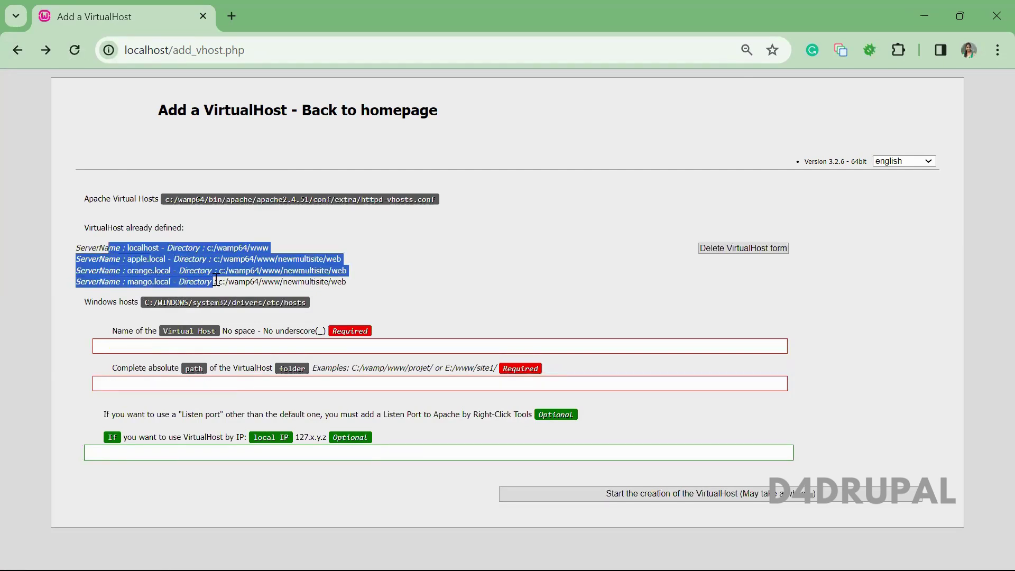
double_click(309, 258)
click(253, 280)
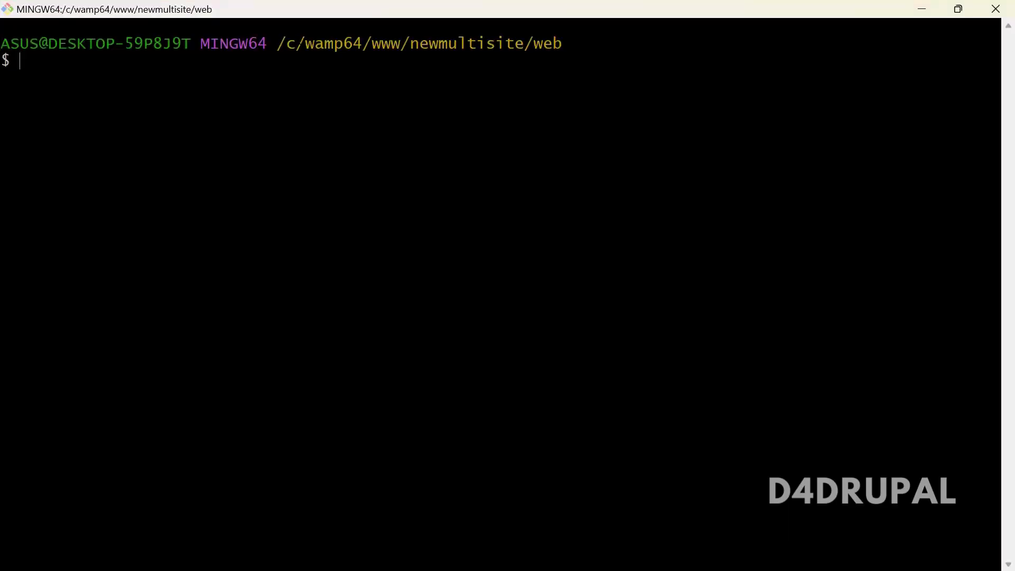
Move into the sites folder and list its contents, locating example.sites.php.
drag(295, 43, 477, 49)
click(478, 49)
text(cd sites/ls)
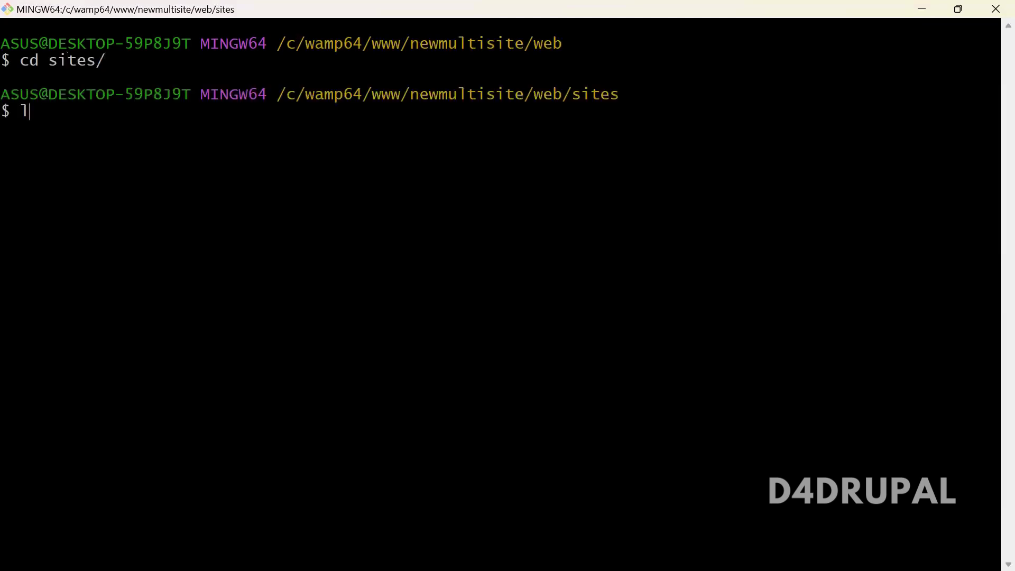
key(Return)
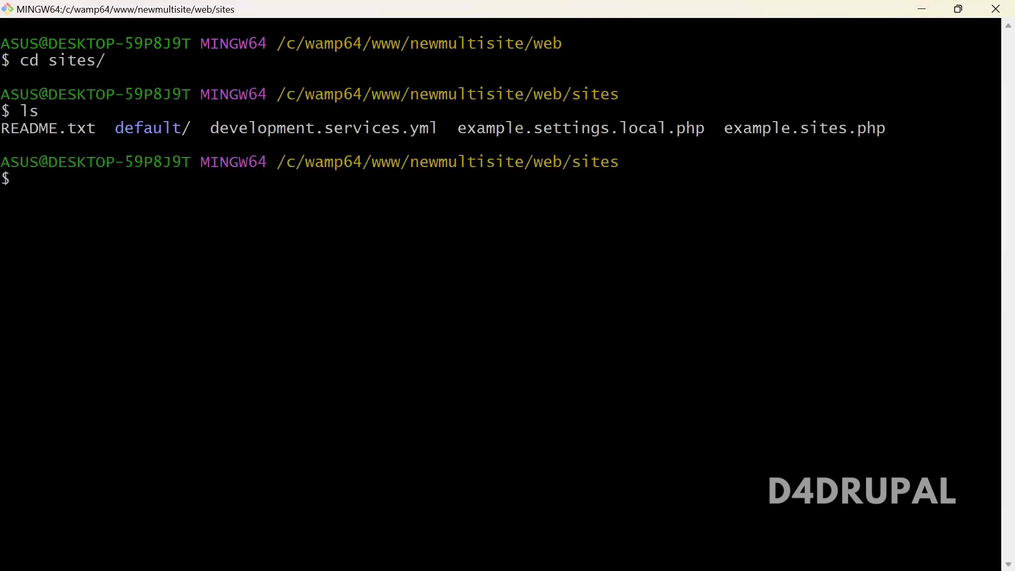
triple_click(782, 129)
double_click(781, 129)
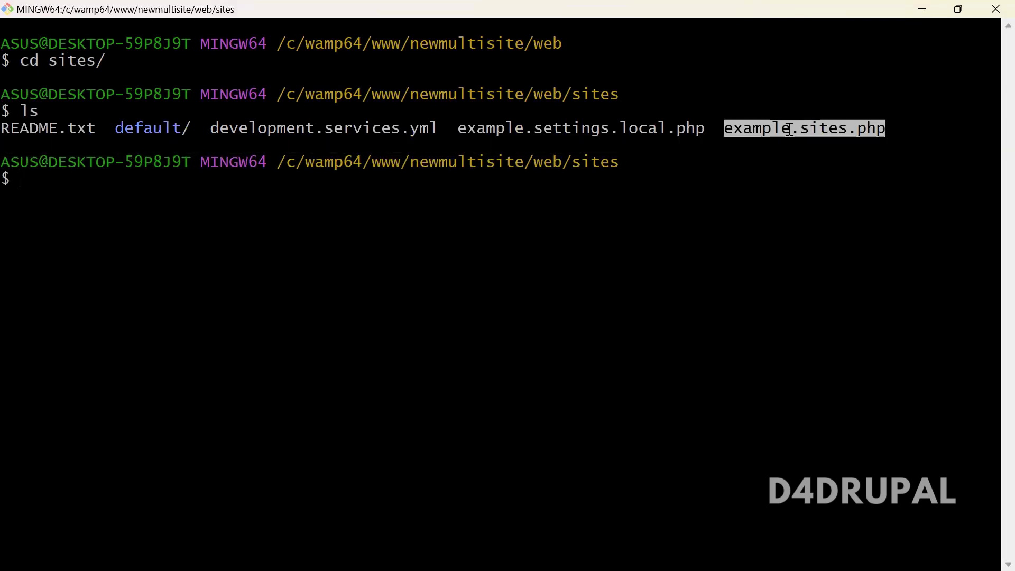
click(781, 129)
Copy example.sites.php to a new sites.php with cp.
text(cp )
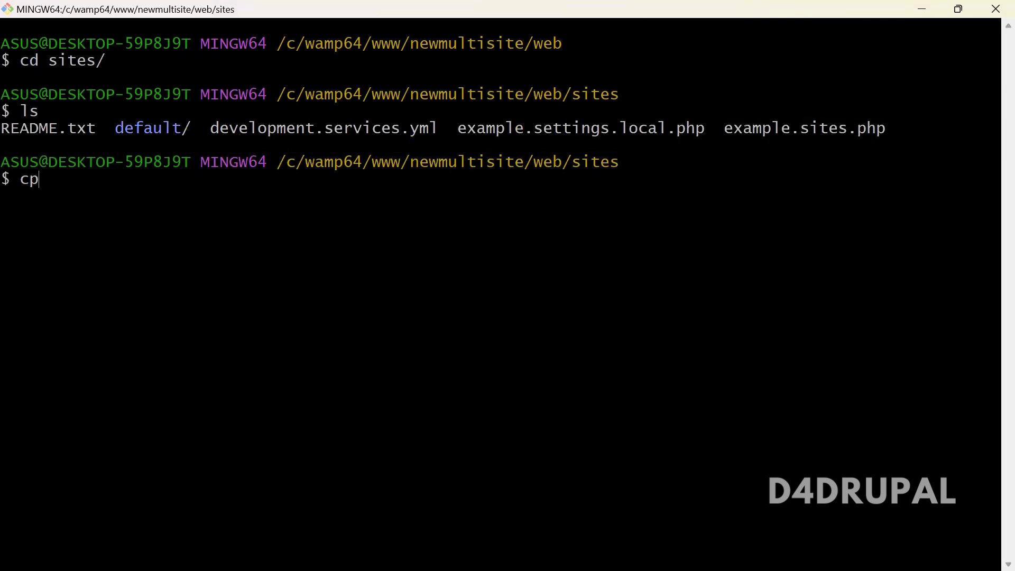
text(example.si)
key(Tab)
text(sites.ph)
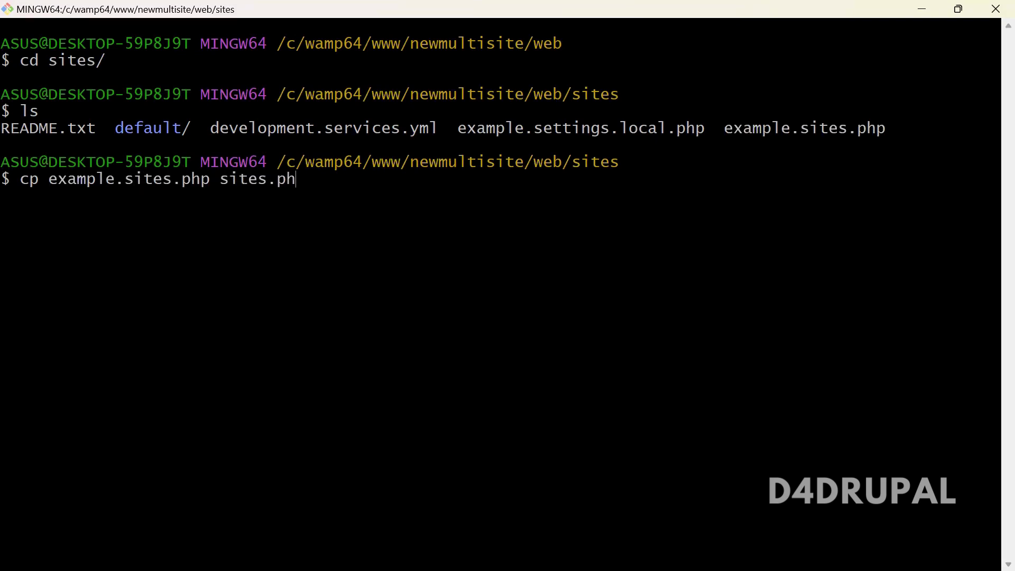
text(p)
key(Return)
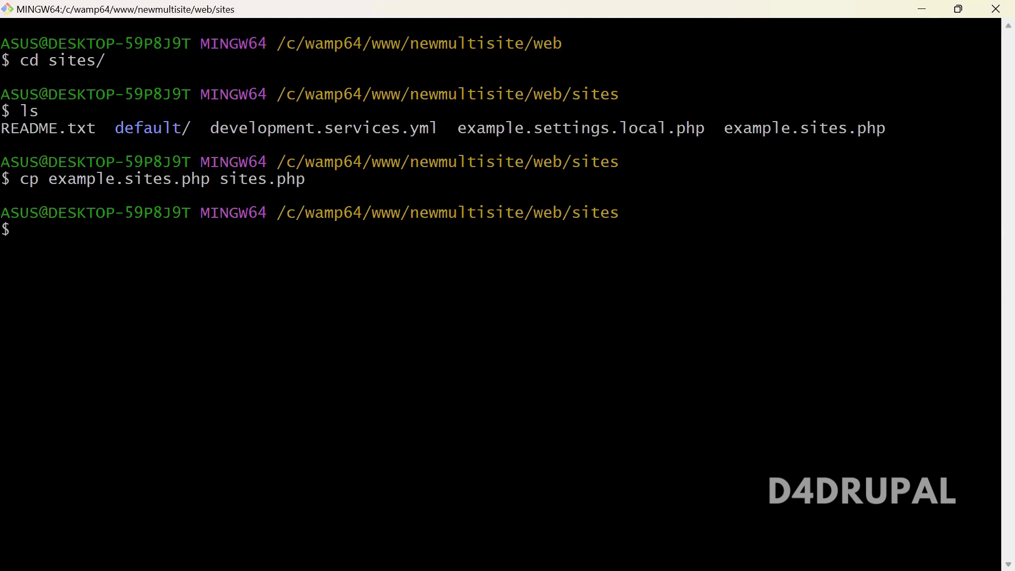
drag(229, 179, 286, 180)
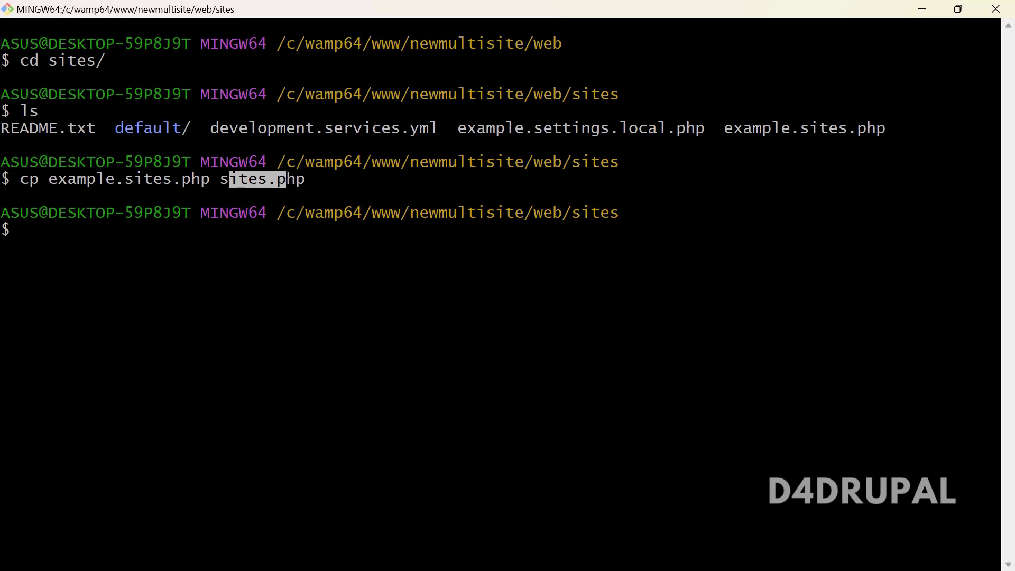
Go to web\sites in File Explorer and open sites.php in the editor.
click(473, 552)
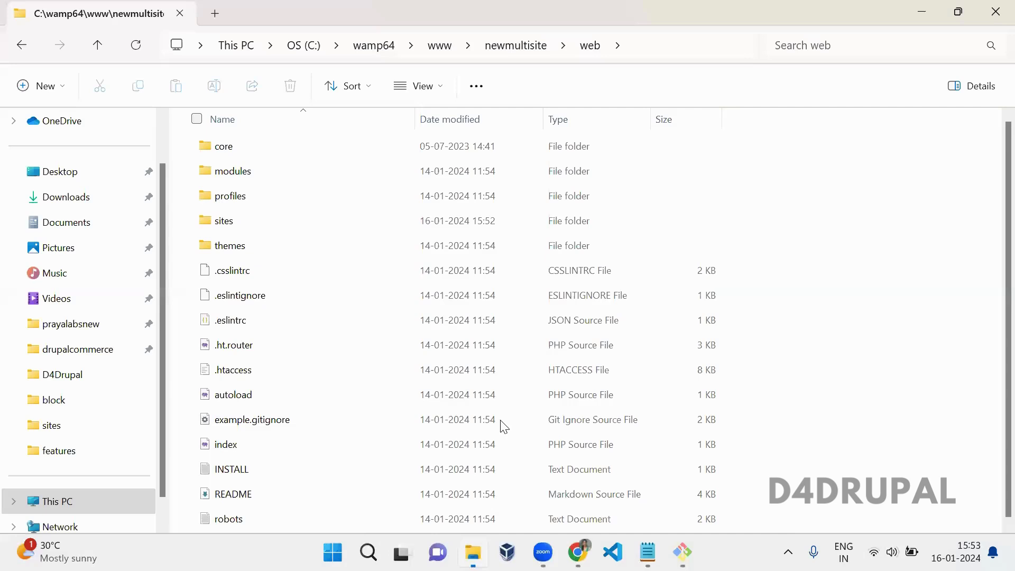
double_click(377, 220)
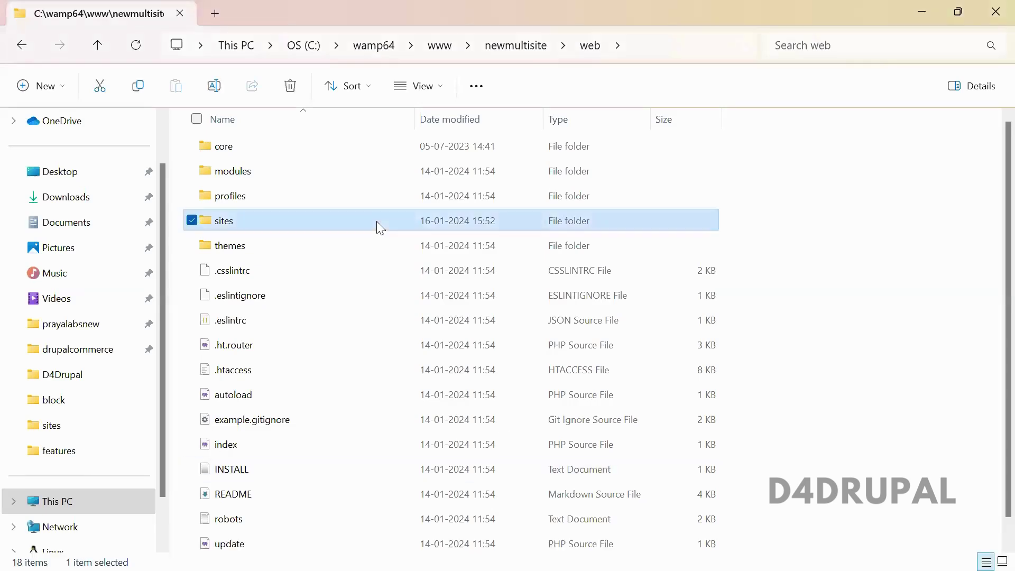
double_click(343, 268)
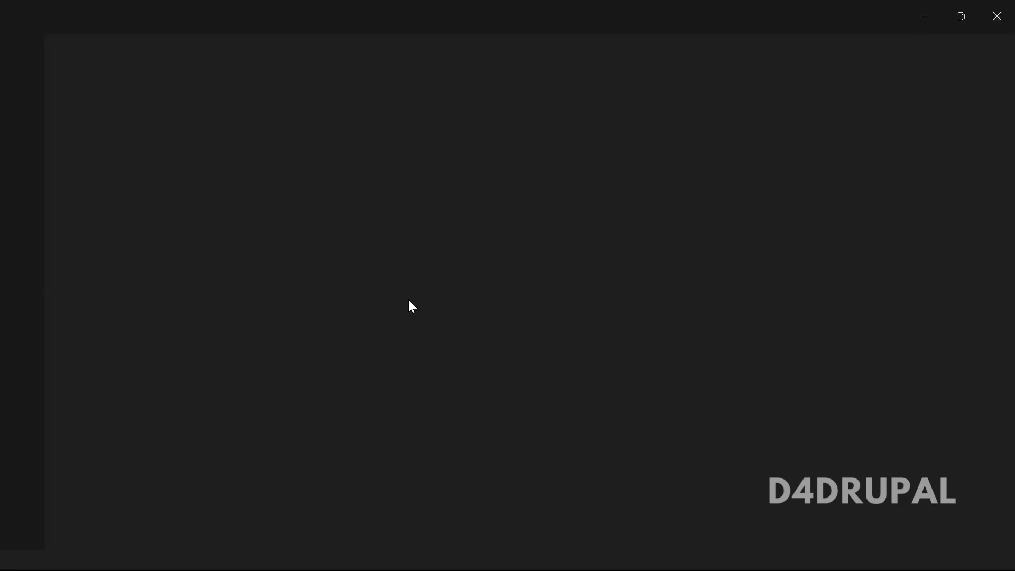
Append $sites["apple.local"] = "default"; to sites.php and duplicate the line twice.
scroll(326, 279, down, 10)
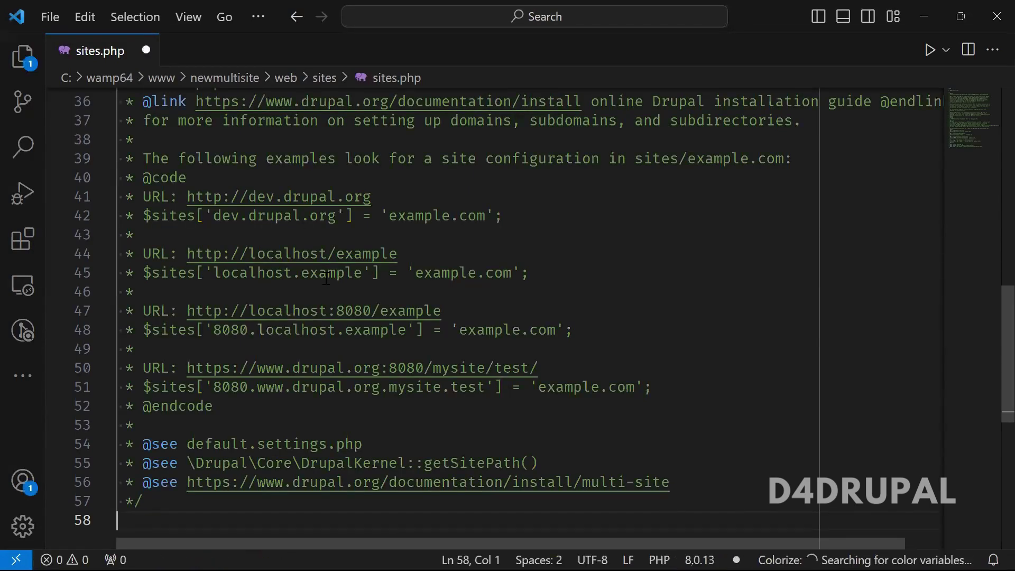
text($so)
key(BackSpace)
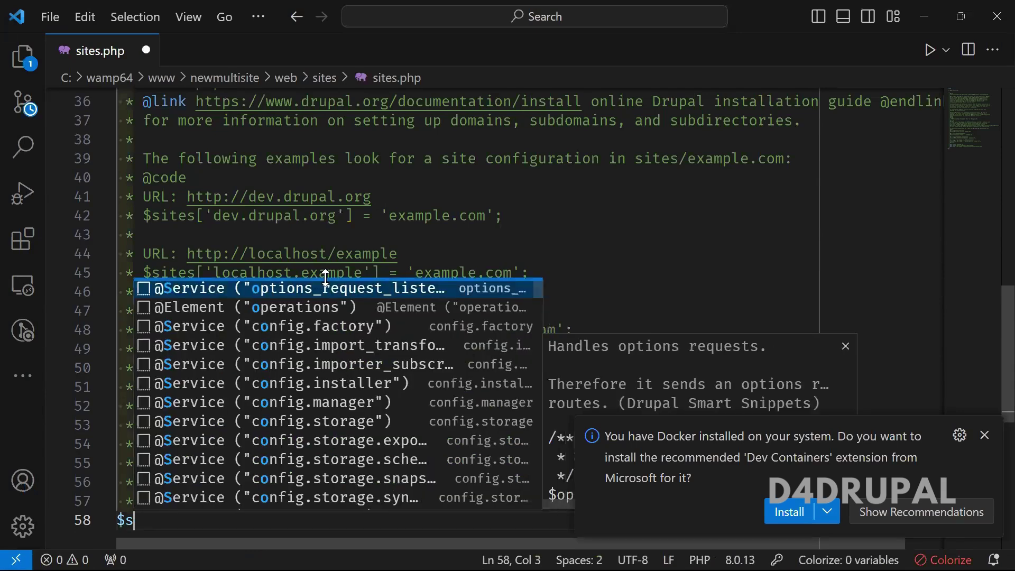
text(ites)
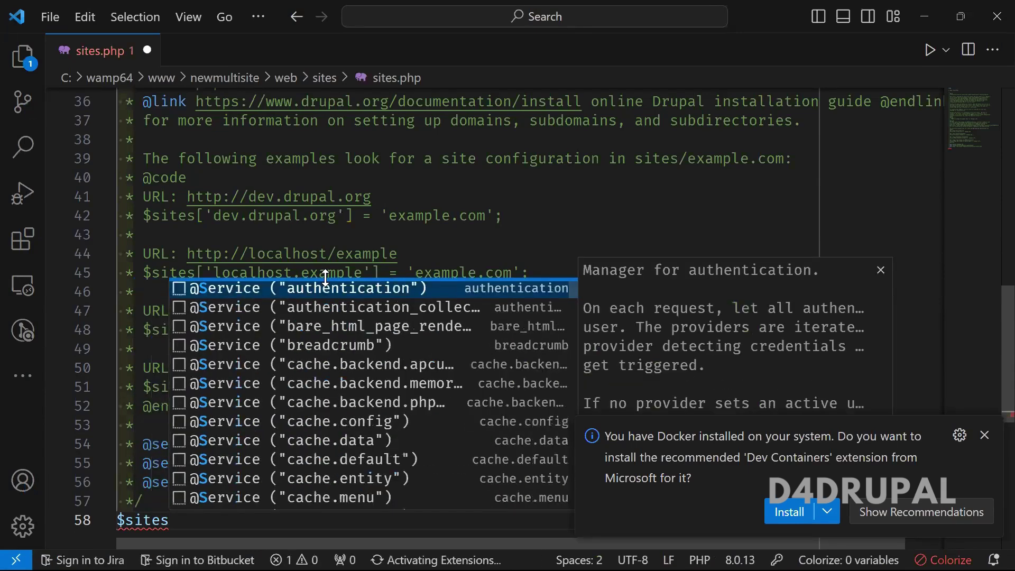
text([)
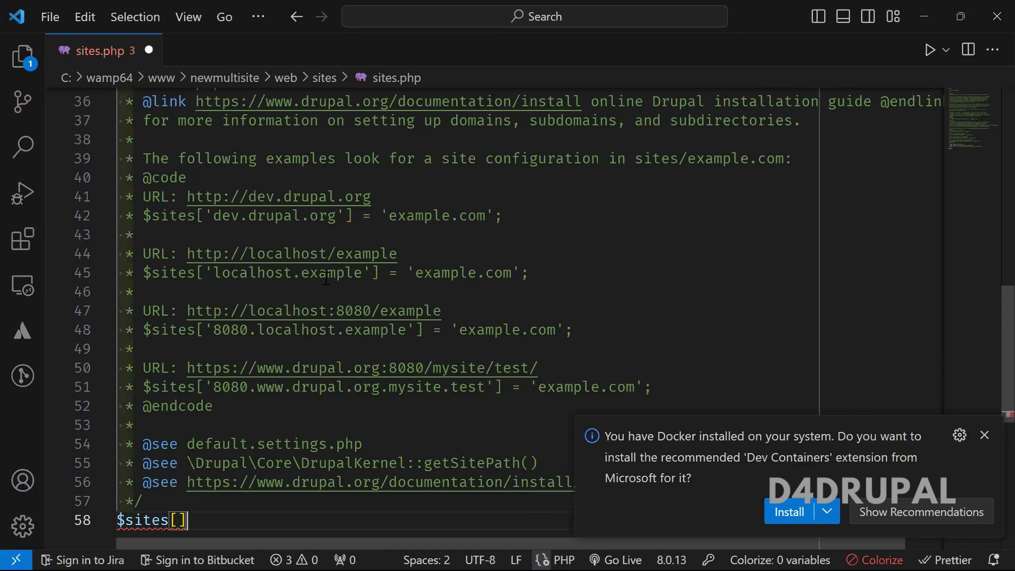
text("apple.local"] = "default";)
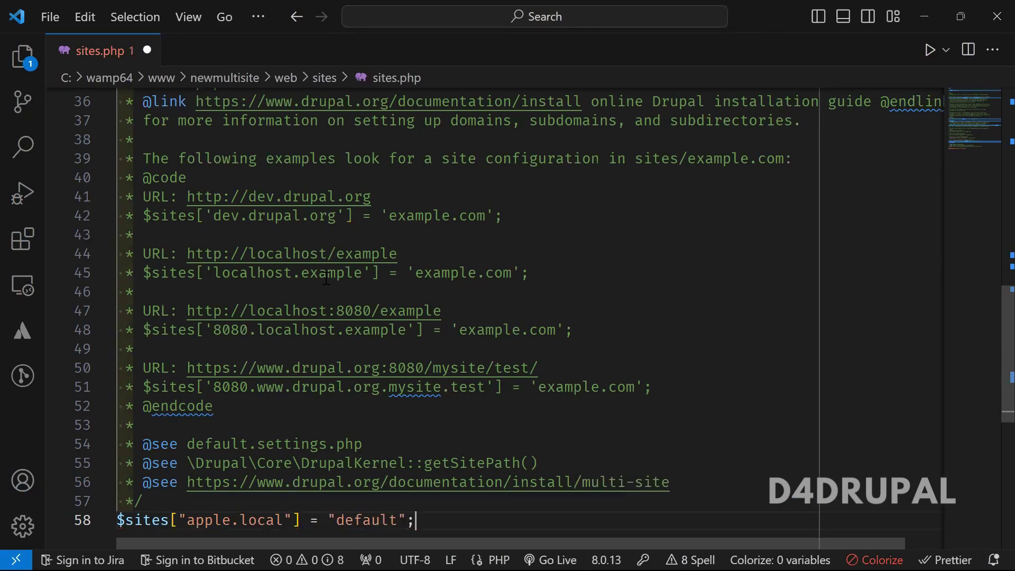
key(shift+Home)
key(End)
key(shift+alt+Down)
key(shift+alt+Down)
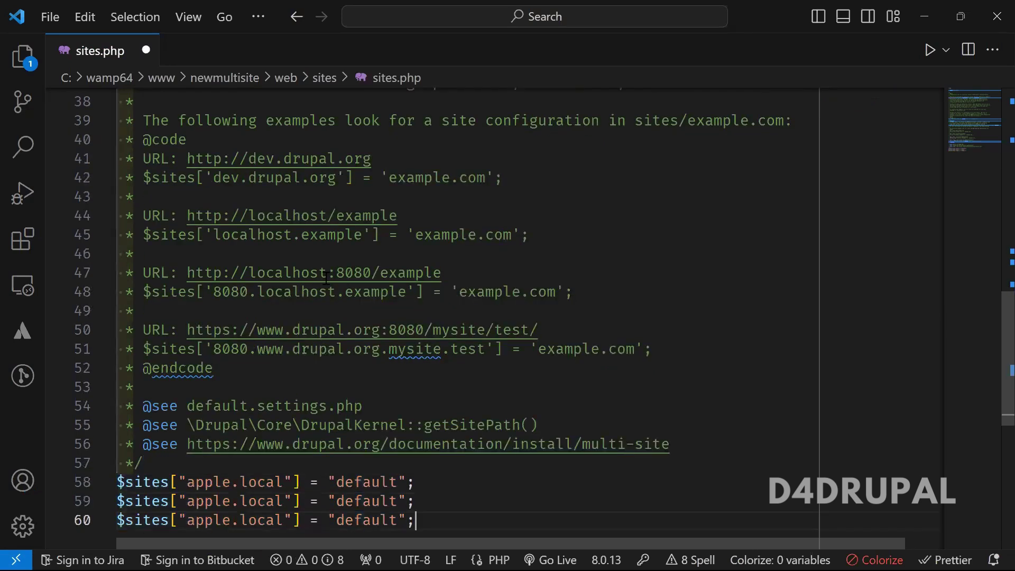
key(Return)
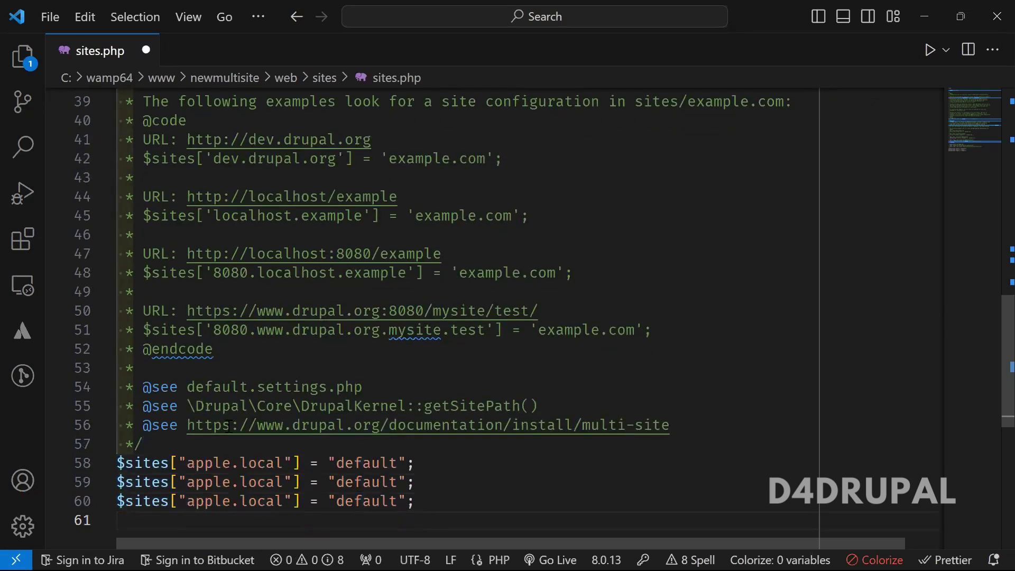
Edit the copies to map orange.local to orange and mango.local to mango, then save.
double_click(209, 482)
text(i)
key(BackSpace)
text(orange)
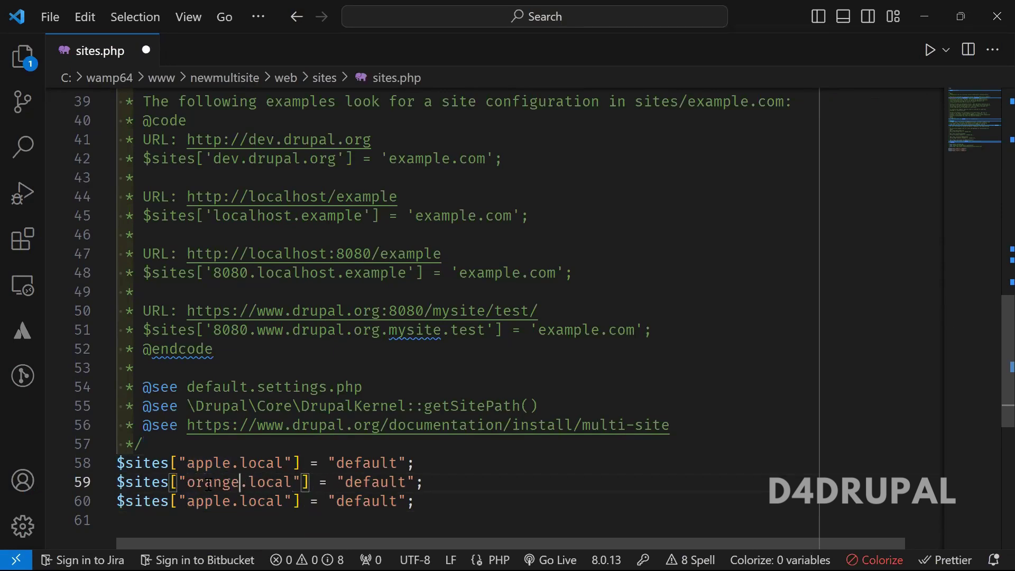
double_click(373, 482)
text(orange)
click(205, 500)
double_click(209, 501)
text(mango)
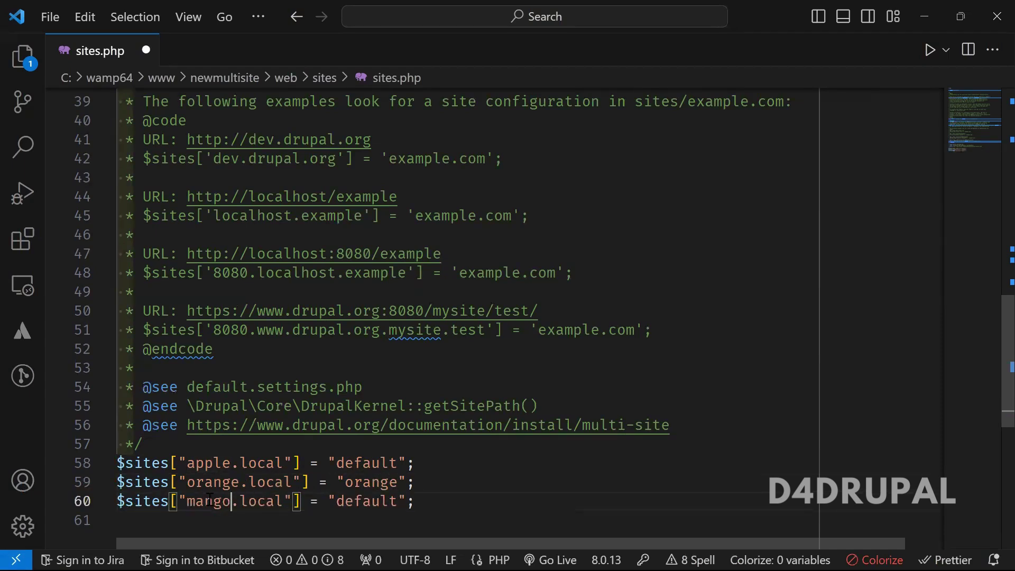
double_click(374, 500)
text(mango)
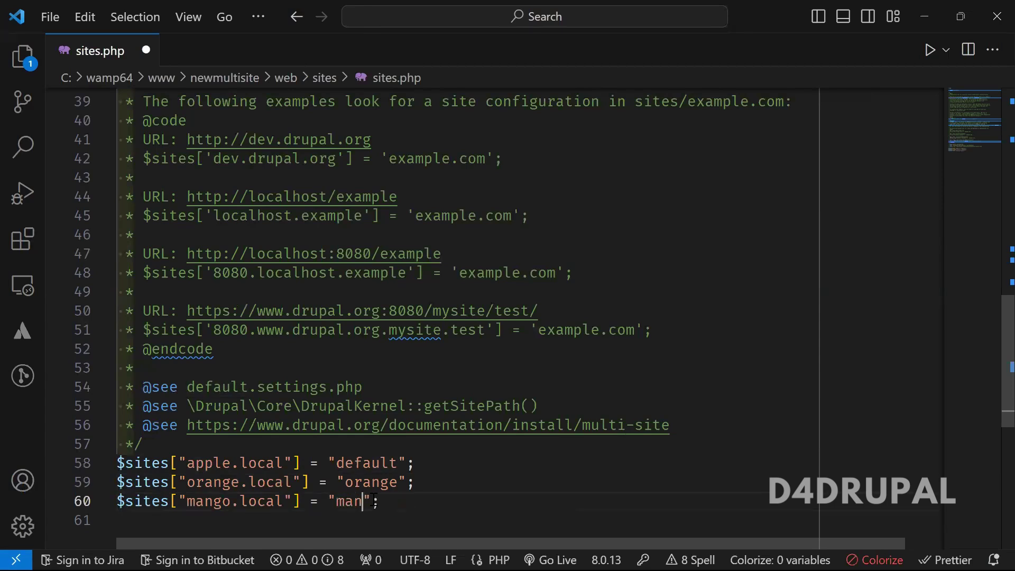
key(ctrl+s)
key(Down)
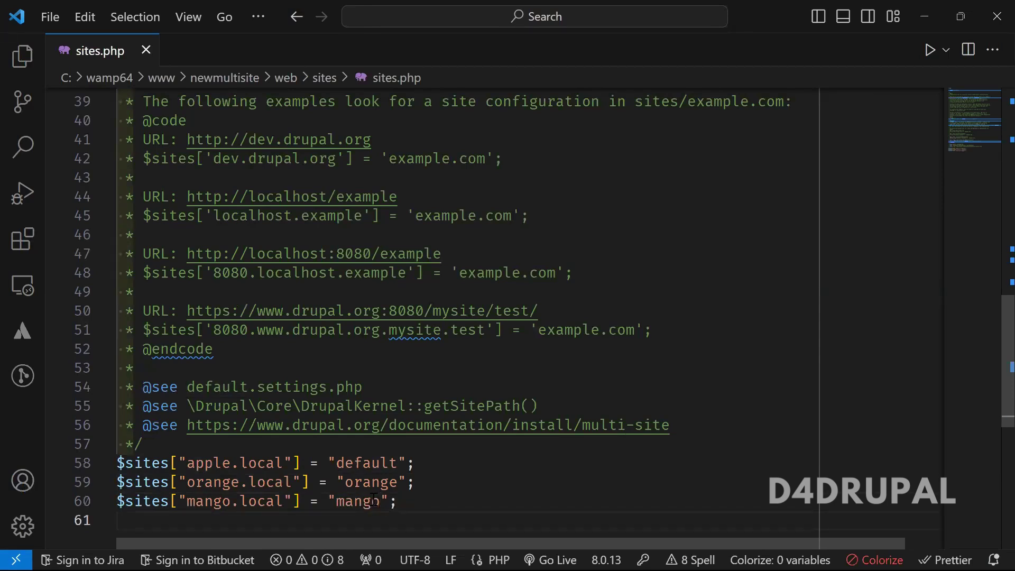
List the sites folder in Git Bash, confirming sites.php and the default folder.
key(alt+Tab)
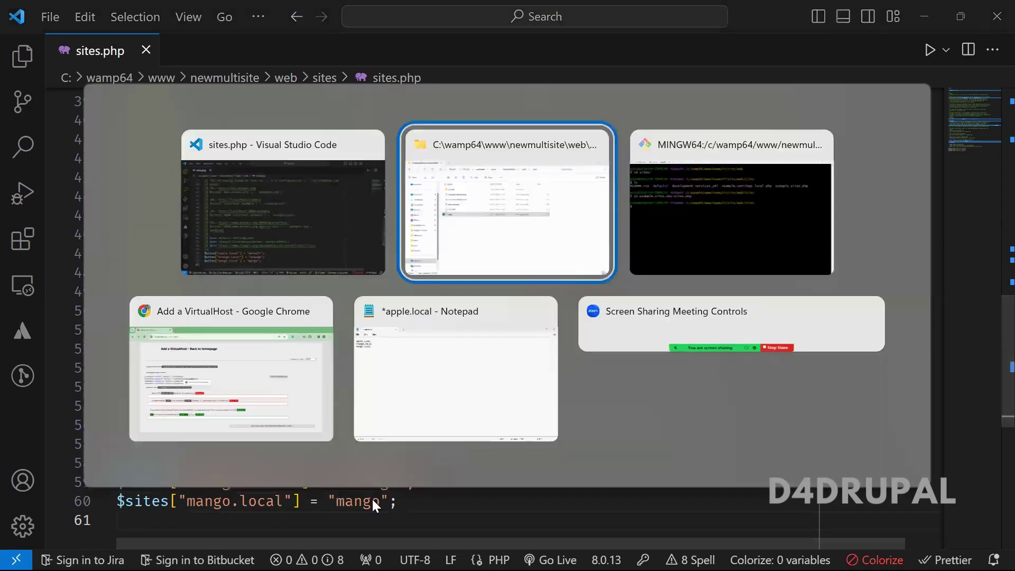
key(alt+Tab)
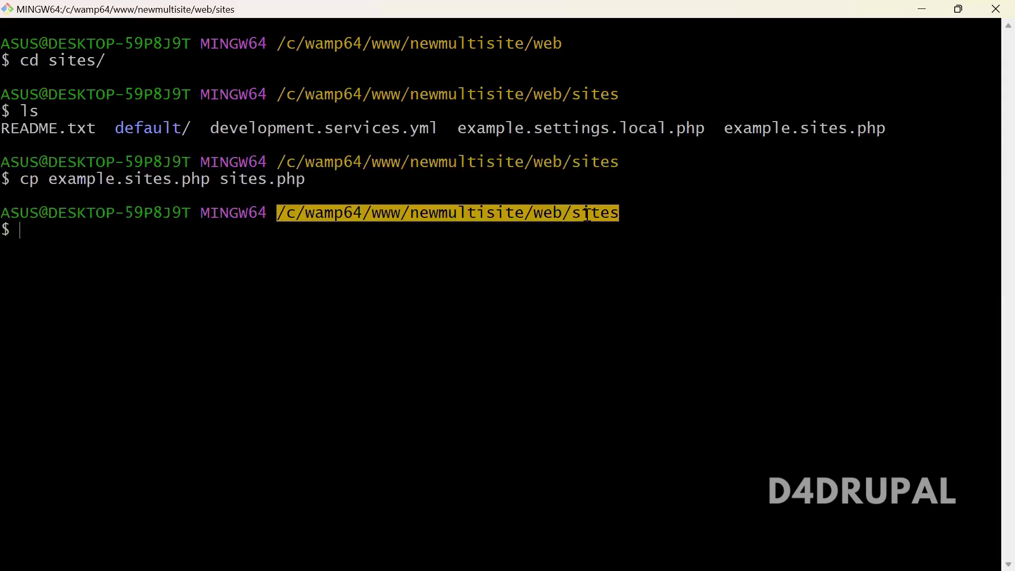
text(ls)
key(Return)
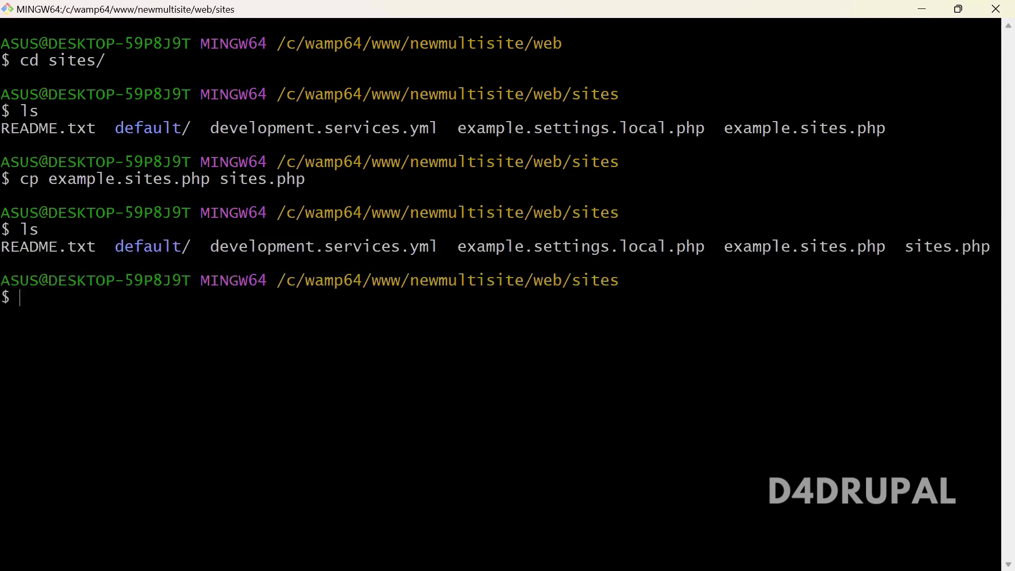
double_click(142, 244)
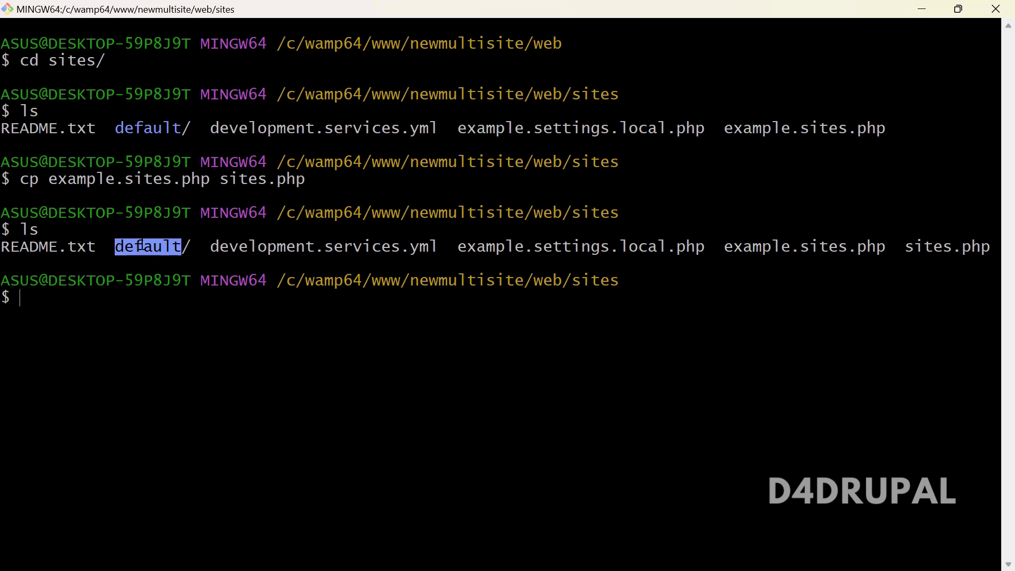
Create the orange and mango folders with mkdir and list to verify them.
text(mkdir )
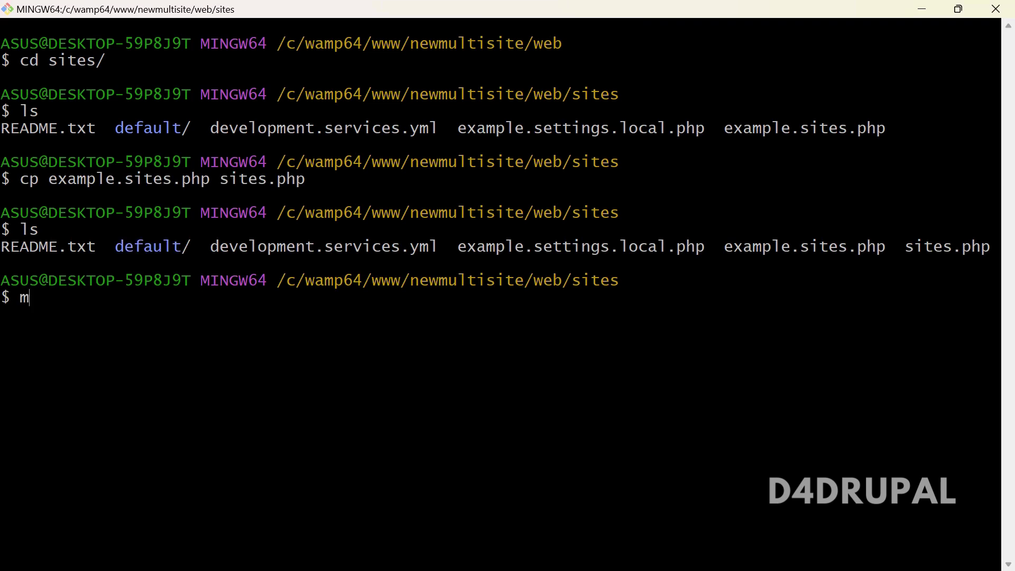
text(orange)
key(Return)
text(mkdir )
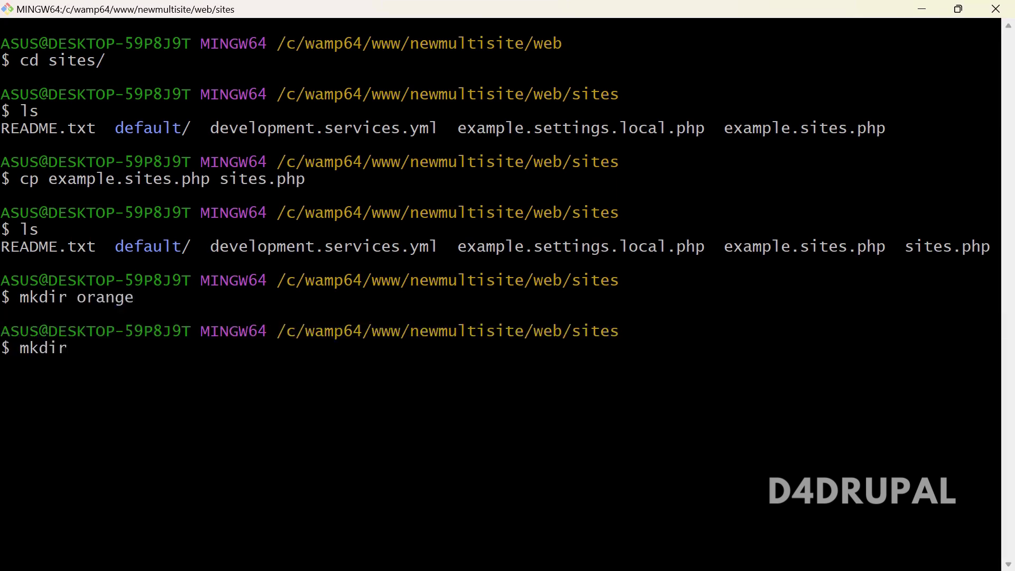
text(mango)
key(Return)
text(ls)
key(Return)
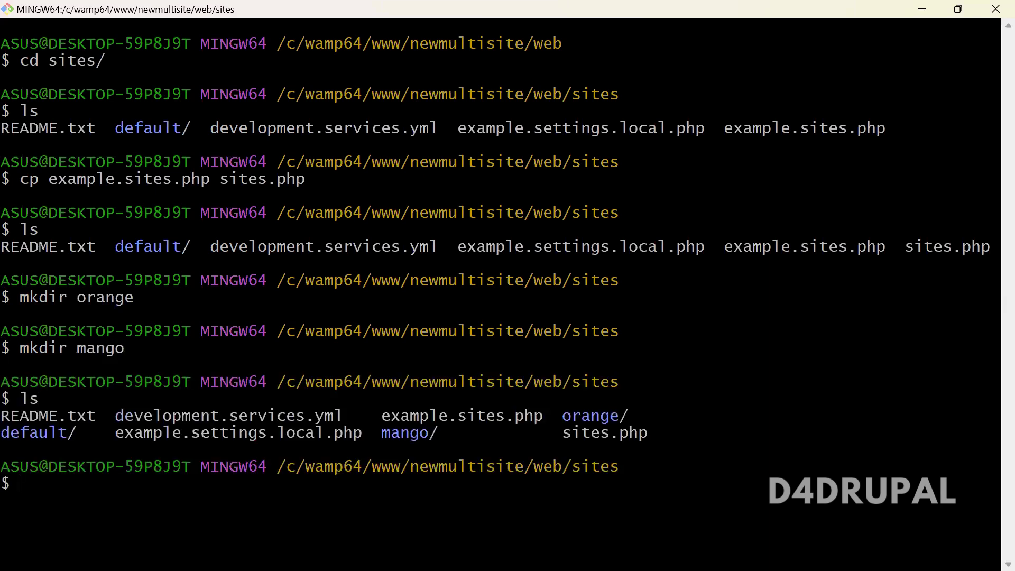
double_click(563, 416)
double_click(407, 433)
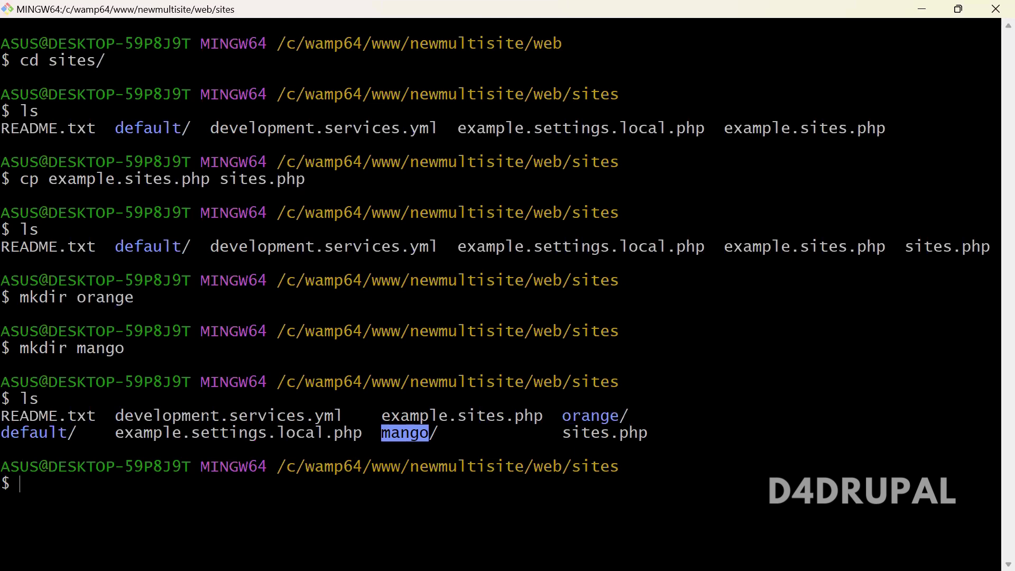
Check the mango folder, then copy default/default.settings.php to mango/settings.php.
key(Escape)
text(ls ma)
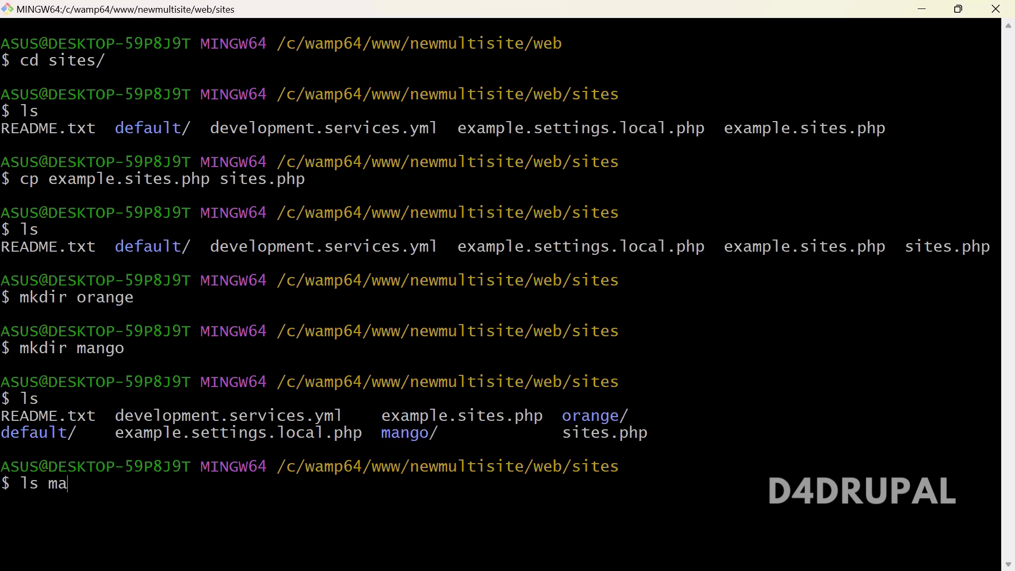
key(Tab)
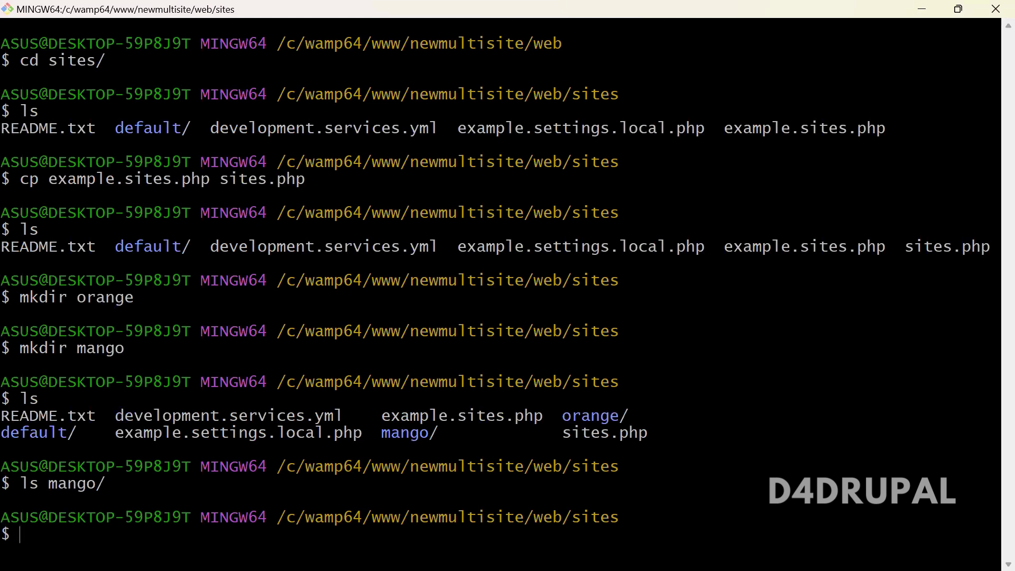
text(cp def)
key(Tab)
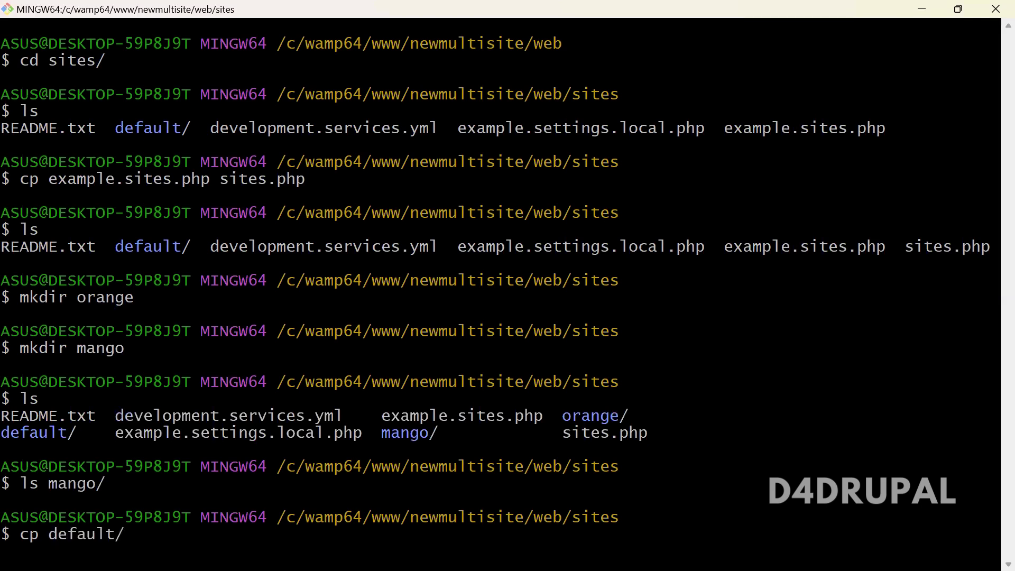
text(def)
key(Tab)
text(s)
key(BackSpace)
text(t.set)
key(Tab)
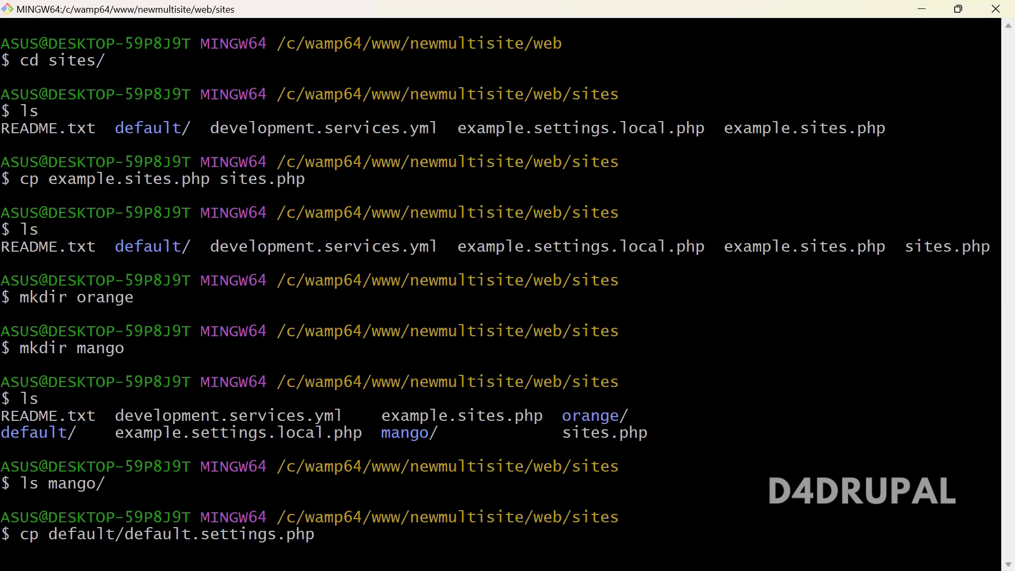
text(mango/settings.php)
key(Return)
Copy default/default.settings.php to orange/settings.php.
key(Up)
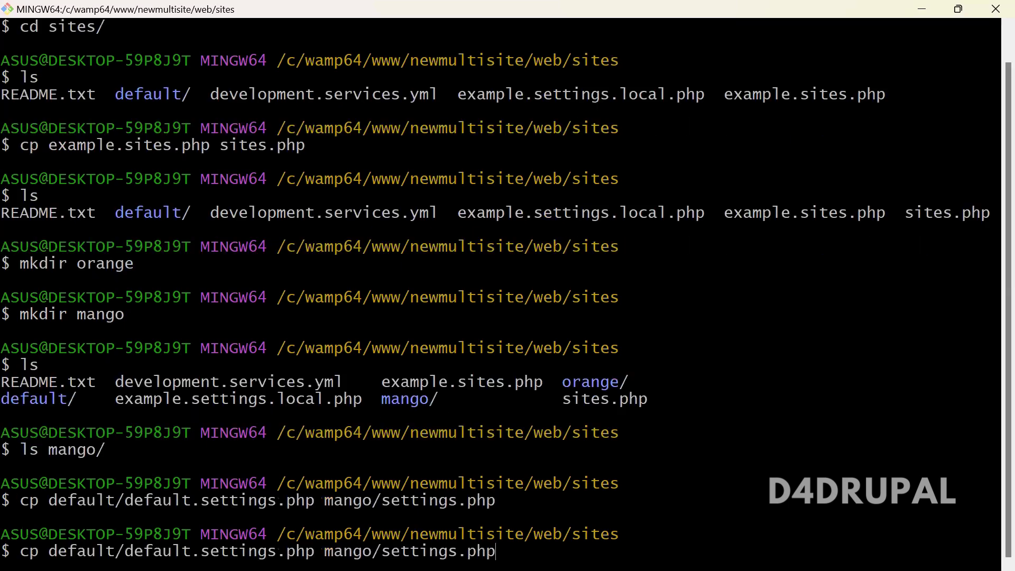
key(BackSpace)
key(BackSpace)
key(BackSpace)
key(BackSpace)
key(BackSpace)
text(orange)
key(Return)
Copy default/default.services.yml to mango/services.yml and orange/services.yml.
key(Up)
key(BackSpace)
key(BackSpace)
key(BackSpace)
key(BackSpace)
key(BackSpace)
key(BackSpace)
key(BackSpace)
key(BackSpace)
key(BackSpace)
key(BackSpace)
key(BackSpace)
key(BackSpace)
key(BackSpace)
key(BackSpace)
key(BackSpace)
key(BackSpace)
key(BackSpace)
key(BackSpace)
key(BackSpace)
key(BackSpace)
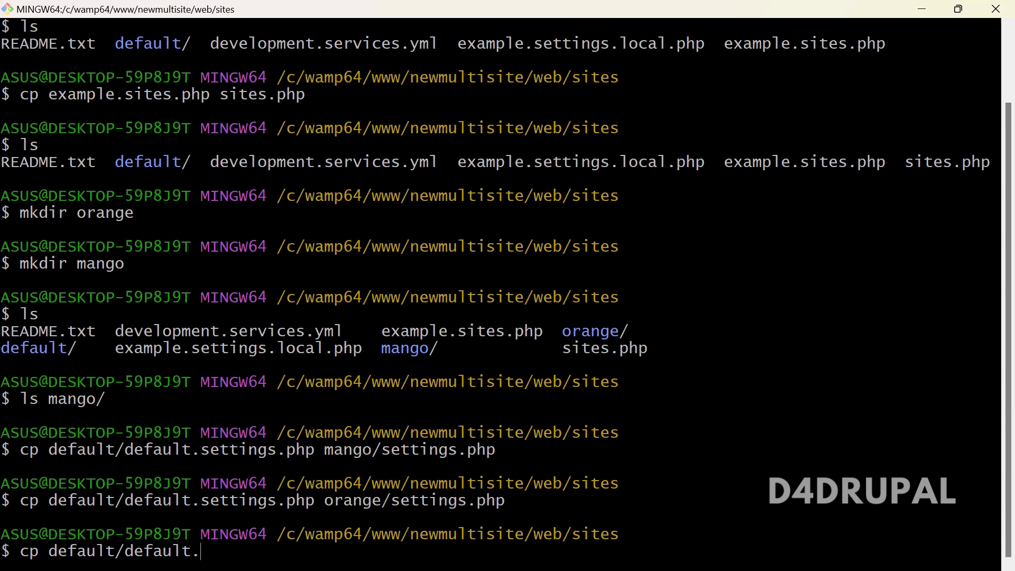
text(services.yml)
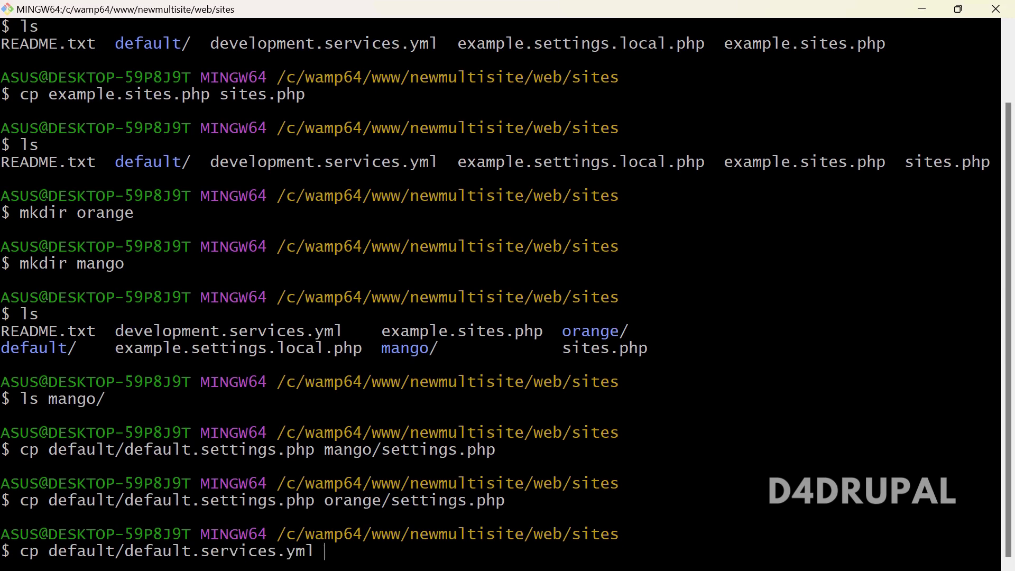
text( mango/services.yml)
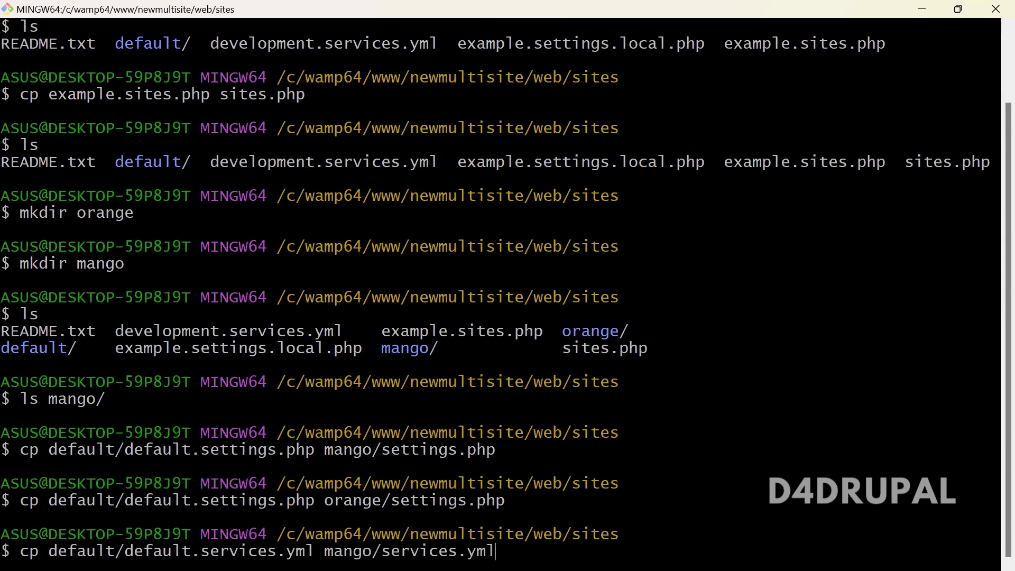
key(Return)
key(Up)
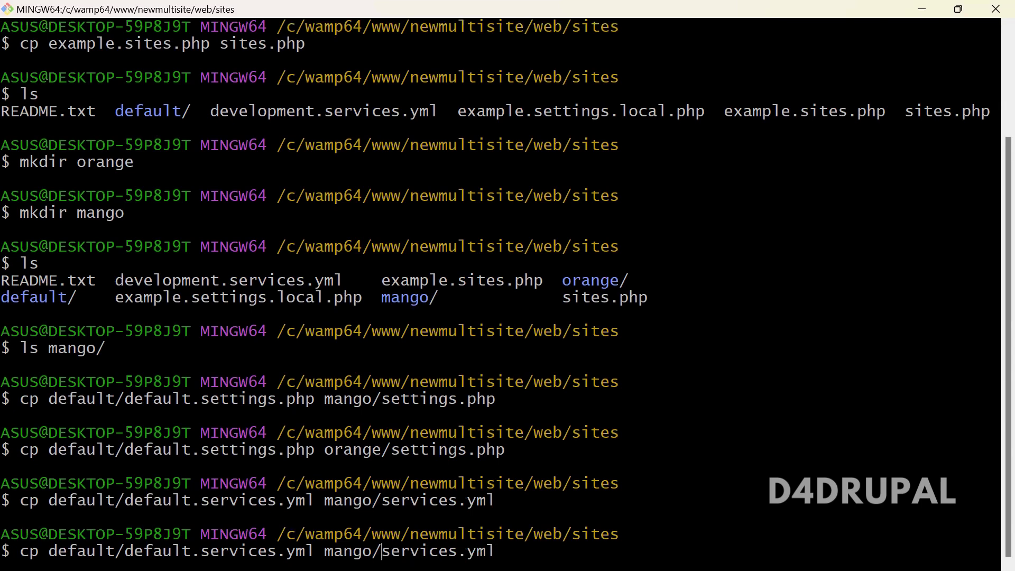
key(BackSpace)
key(BackSpace)
key(BackSpace)
key(BackSpace)
key(BackSpace)
text(orange)
key(Return)
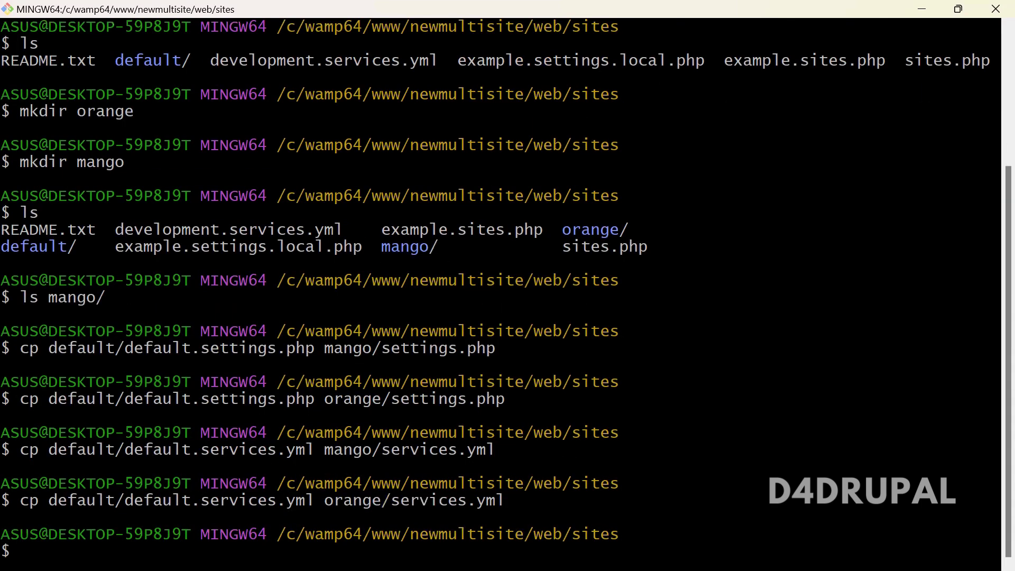
Choose Restart from zero from the WampServer tray icon menu.
mouse_move(745, 565)
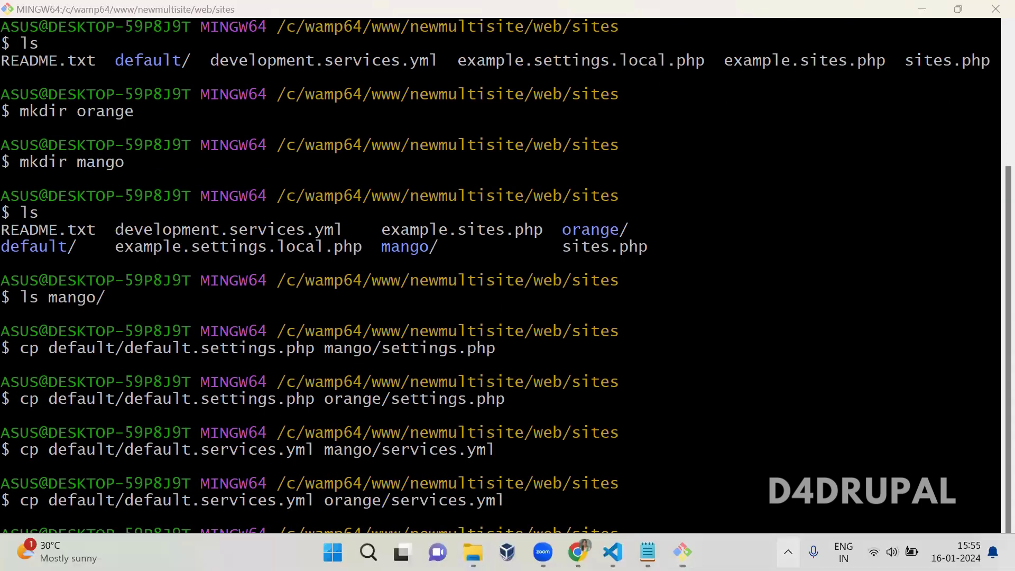
click(787, 552)
right_click(852, 472)
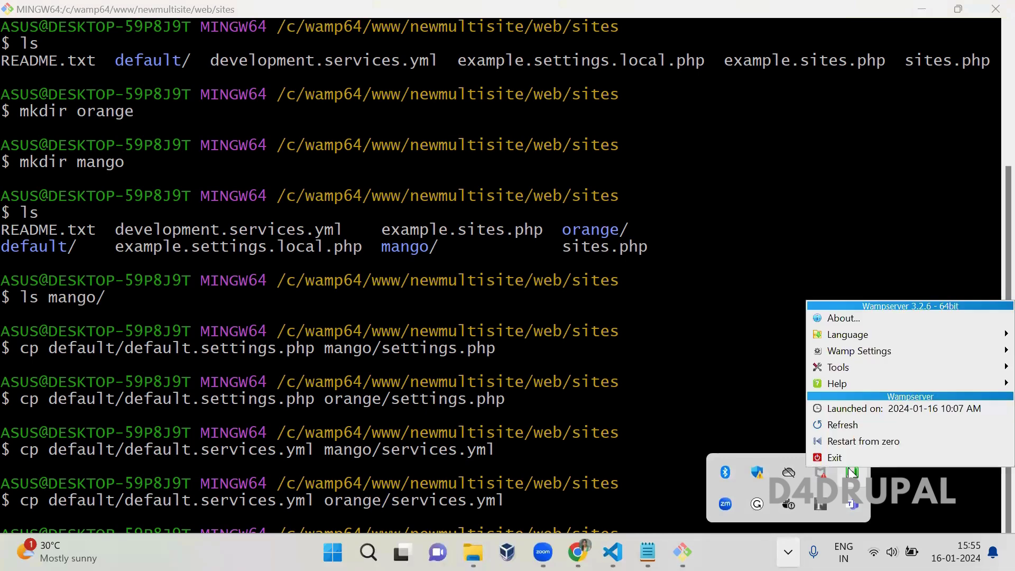
click(823, 445)
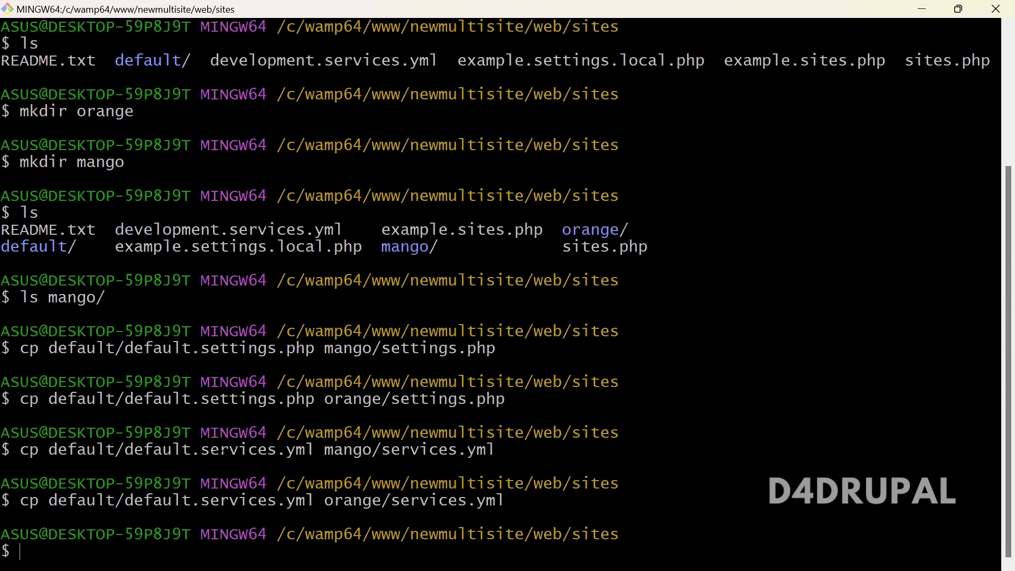
Enter the mango folder and list it, showing settings.php and services.yml.
text(cd mango/n)
key(Return)
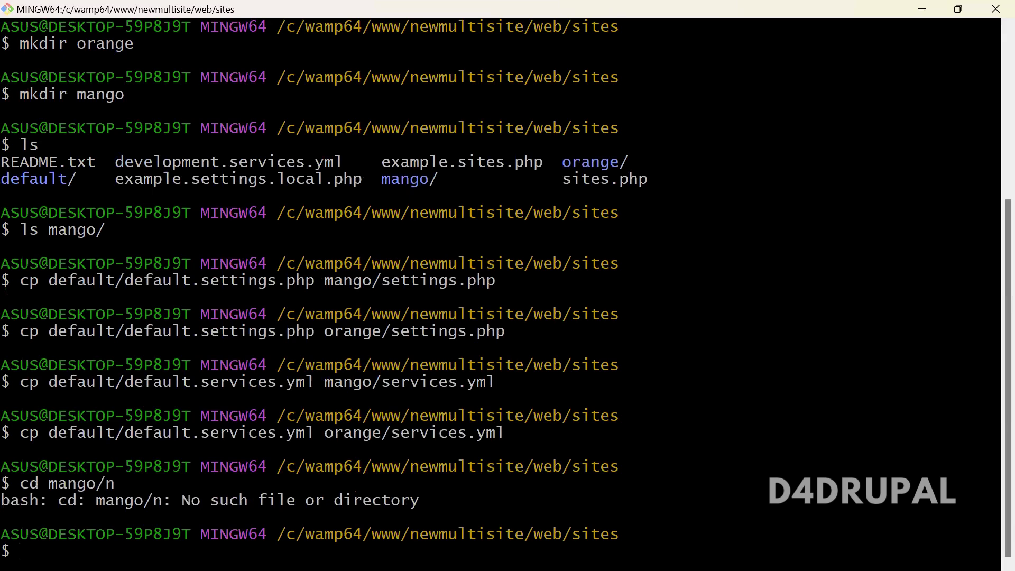
text(cd mango/)
key(Return)
text(ls)
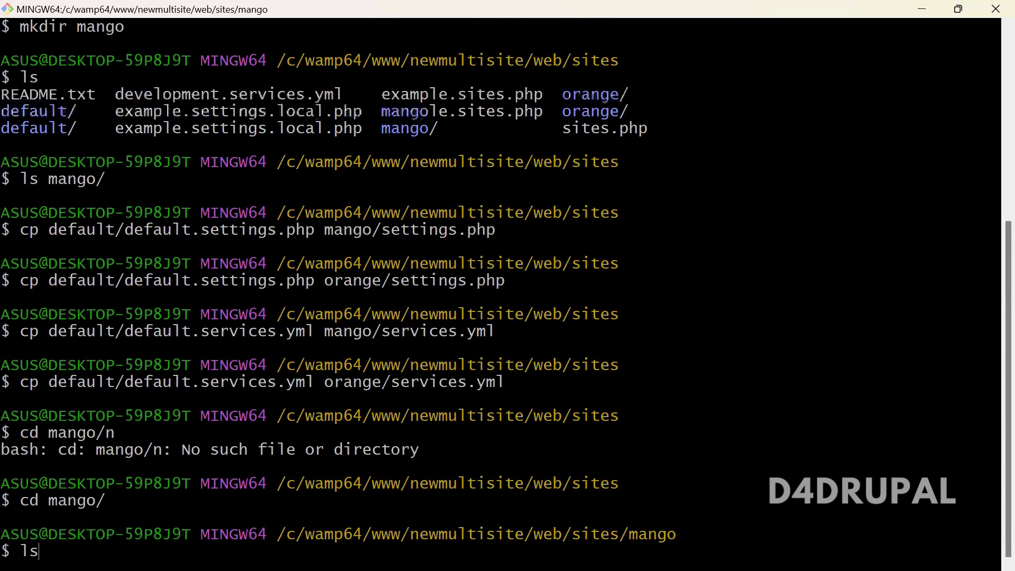
key(Return)
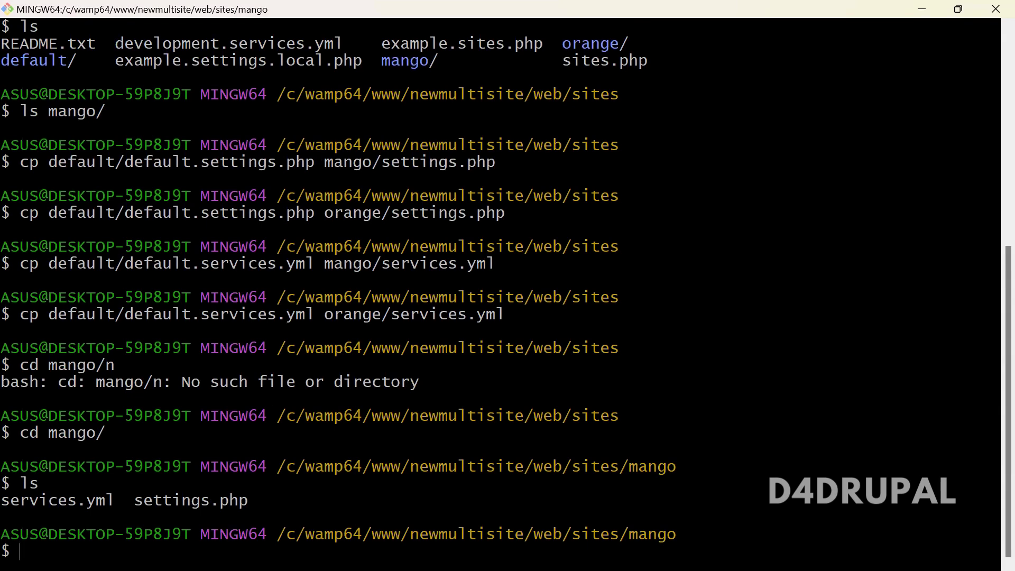
Go up and into the orange folder, listing it to confirm the same two files.
text(cd ..)
key(Return)
text(cd)
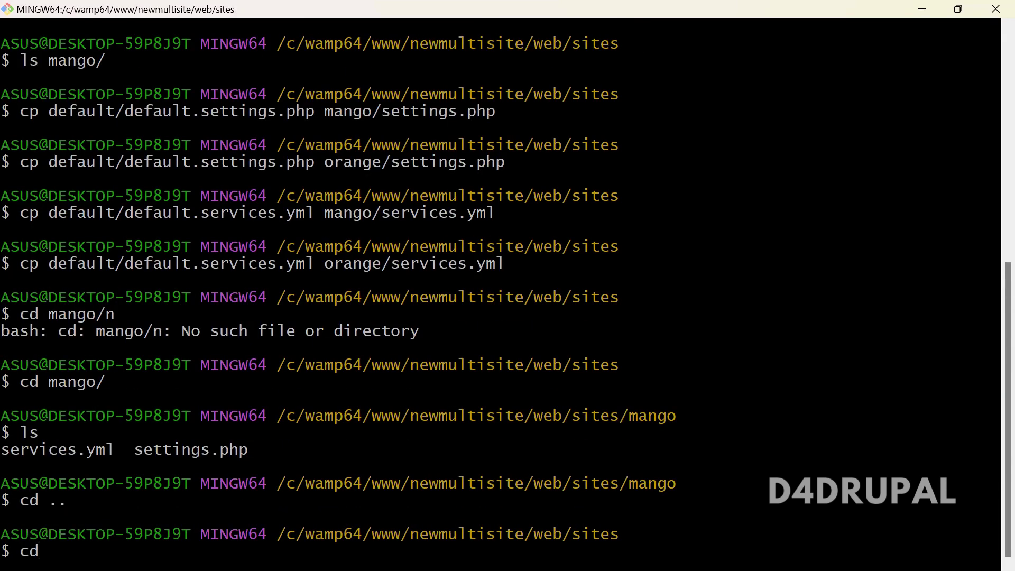
text( orn)
key(BackSpace)
text(a)
key(Tab)
key(Return)
text(ls)
key(Return)
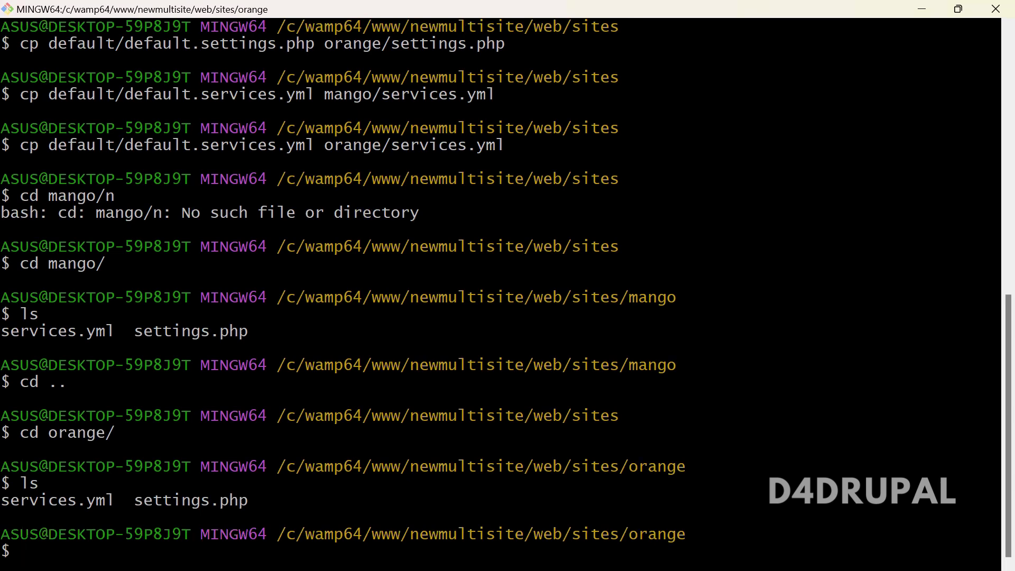
click(787, 552)
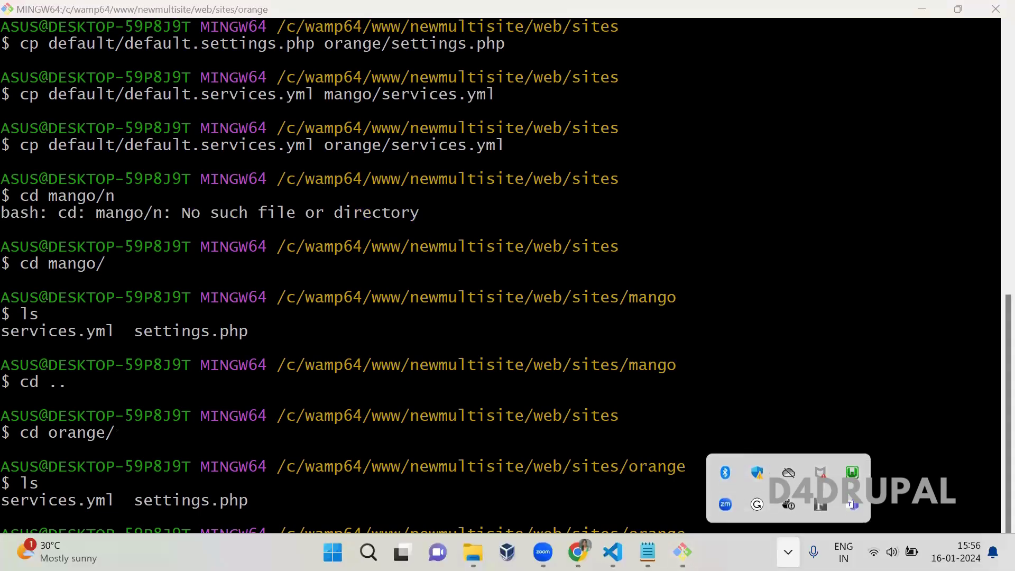
Load apple.local, orange.local and mango.local in three separate Chrome tabs.
click(578, 551)
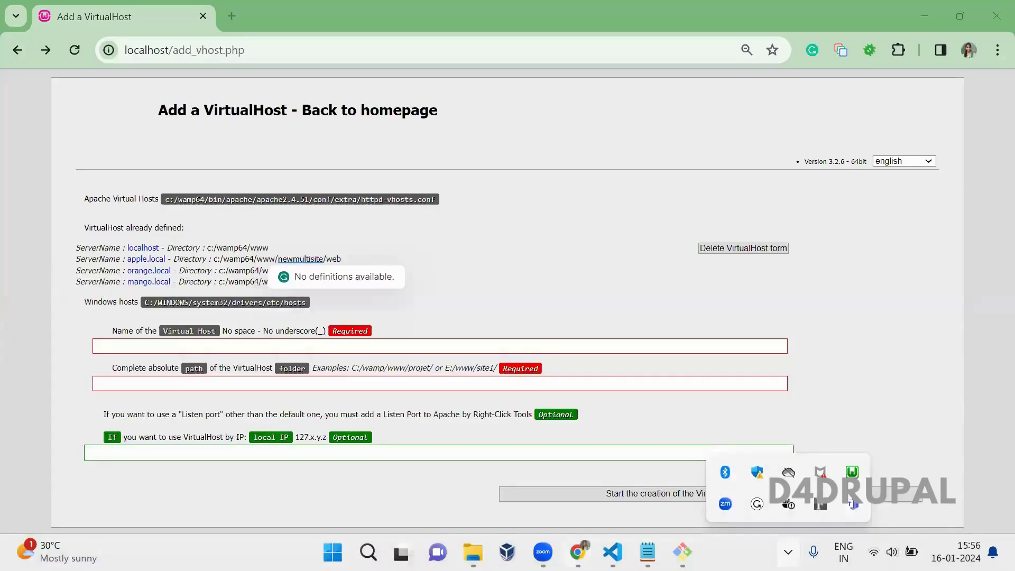
click(224, 57)
text(appl)
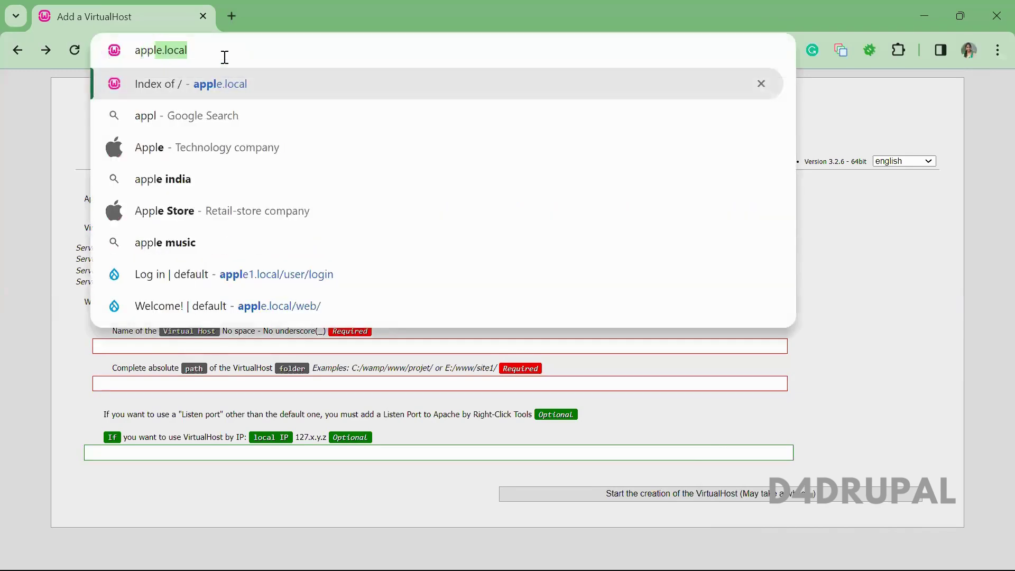
key(Return)
key(ctrl+t)
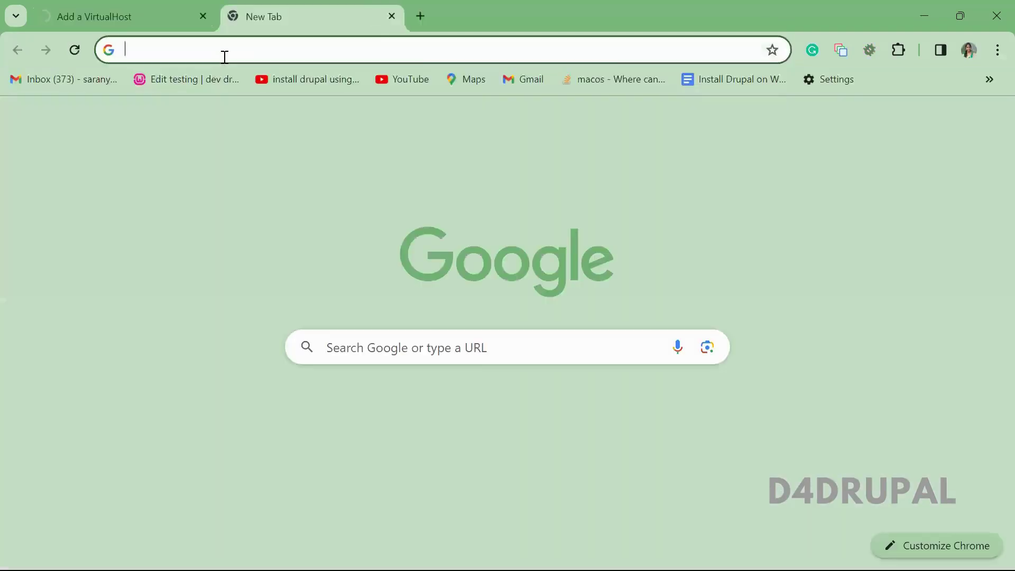
text(orange.)
key(Return)
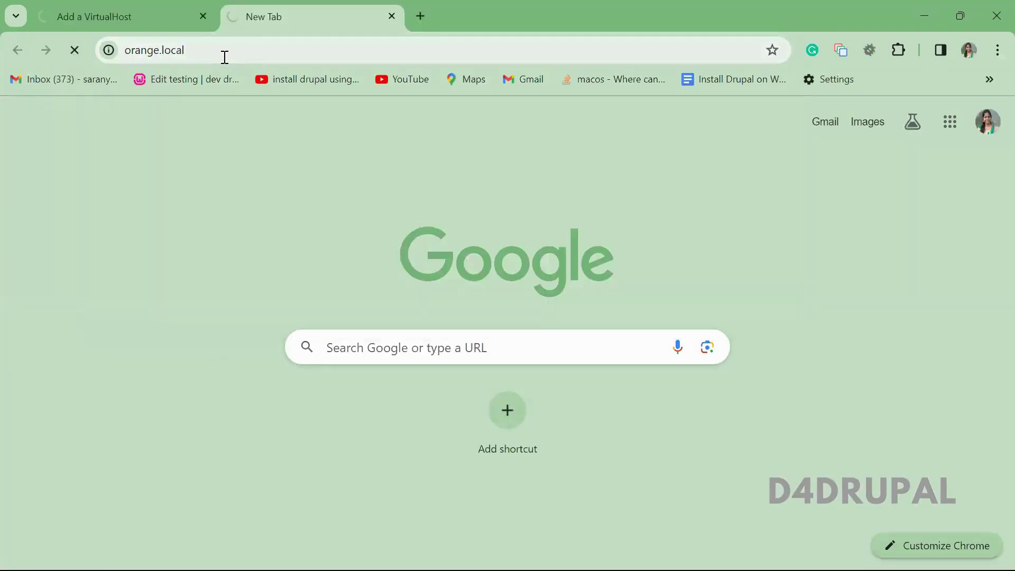
key(ctrl+t)
text(mango.loca)
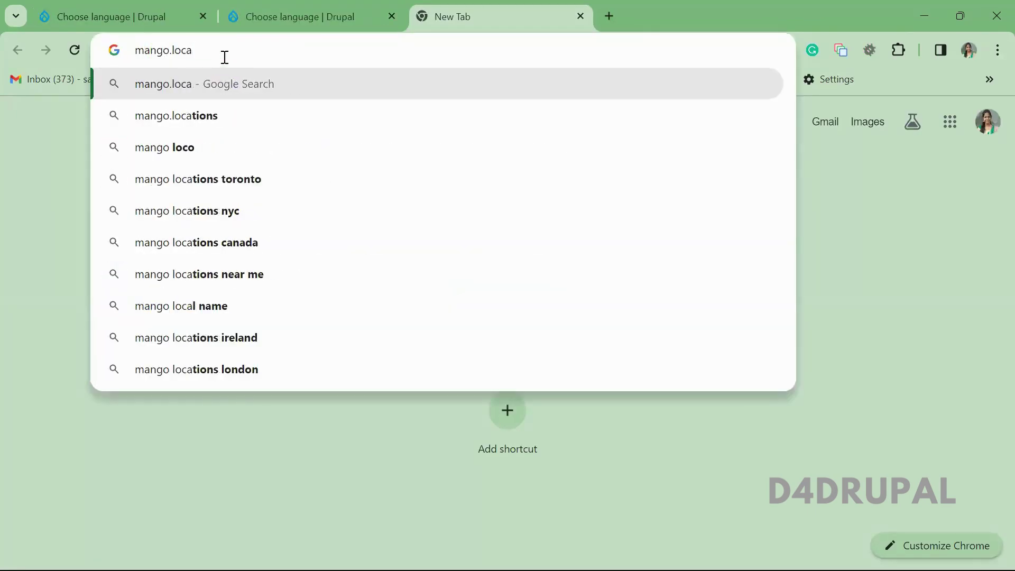
text(l)
key(Return)
Confirm each tab shows the Drupal installer, then continue apple.local's language step in English.
click(333, 11)
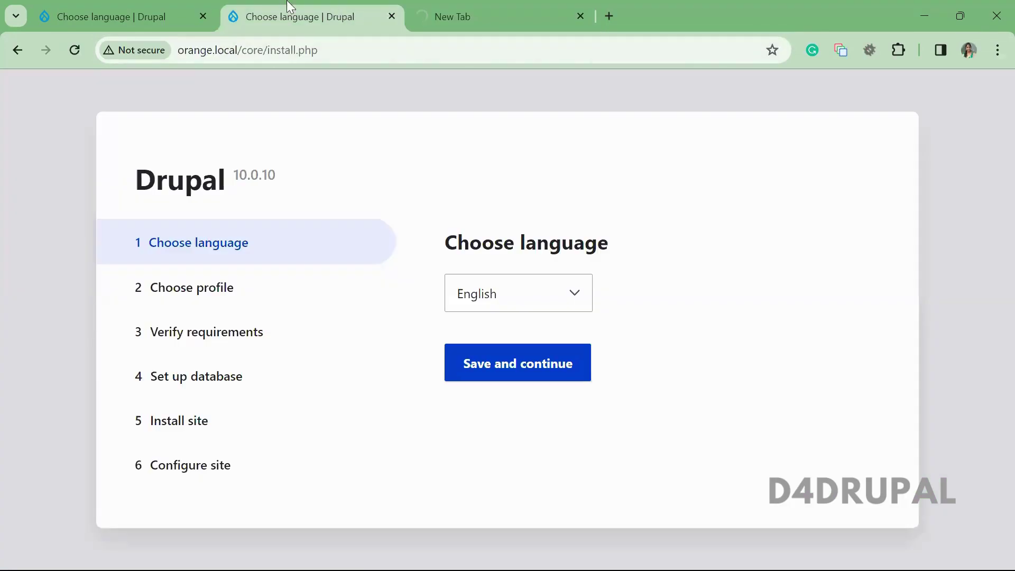
click(157, 8)
click(470, 6)
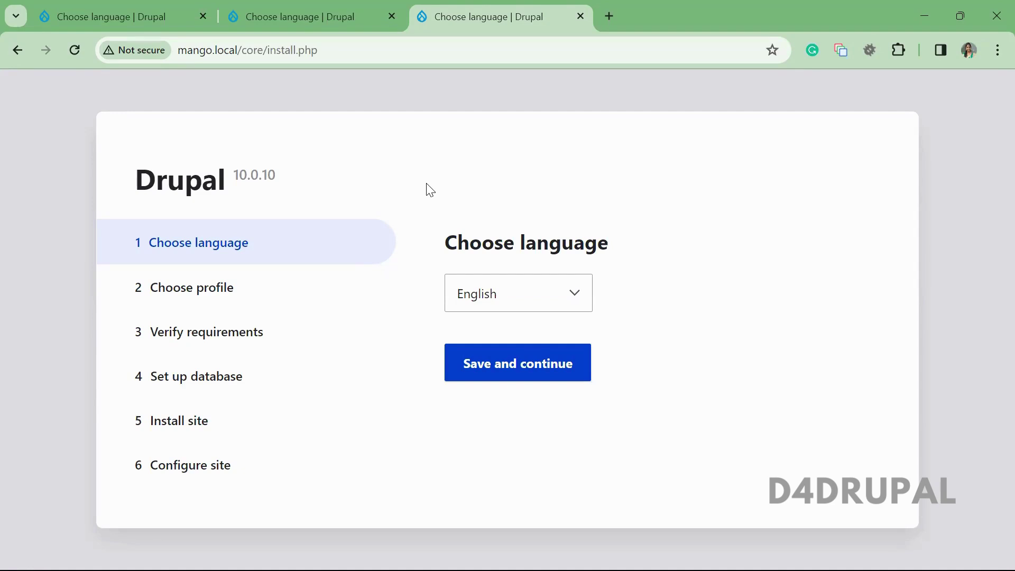
click(182, 7)
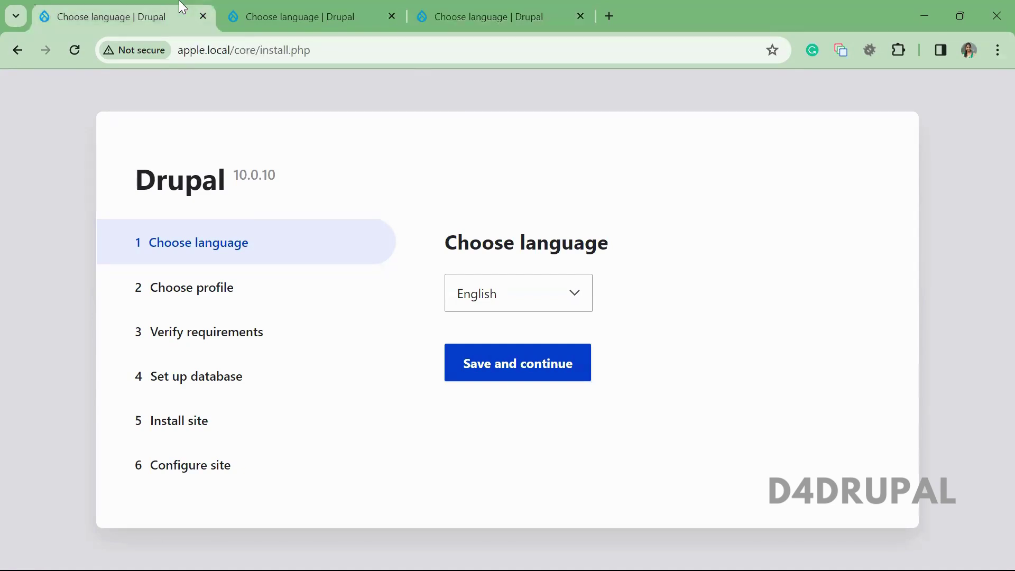
click(518, 362)
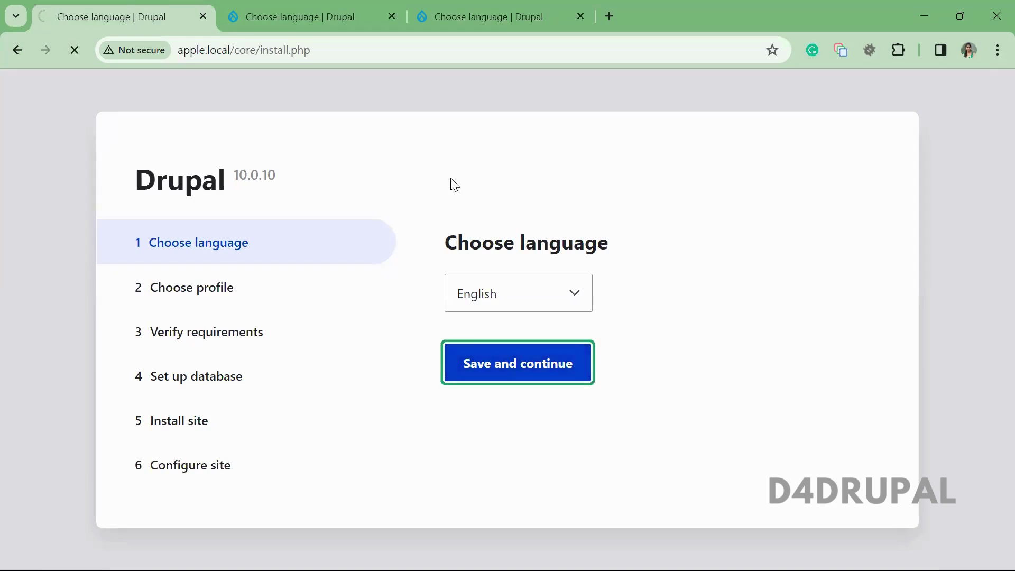
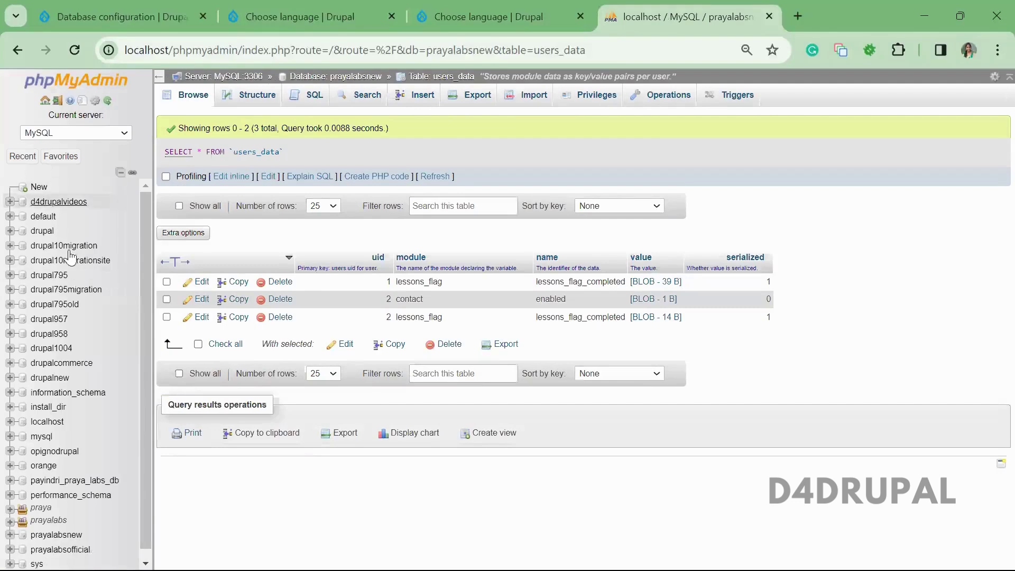
Scroll through the three stored rows of the prayalabsnew users_data table.
scroll(146, 286, down, 1)
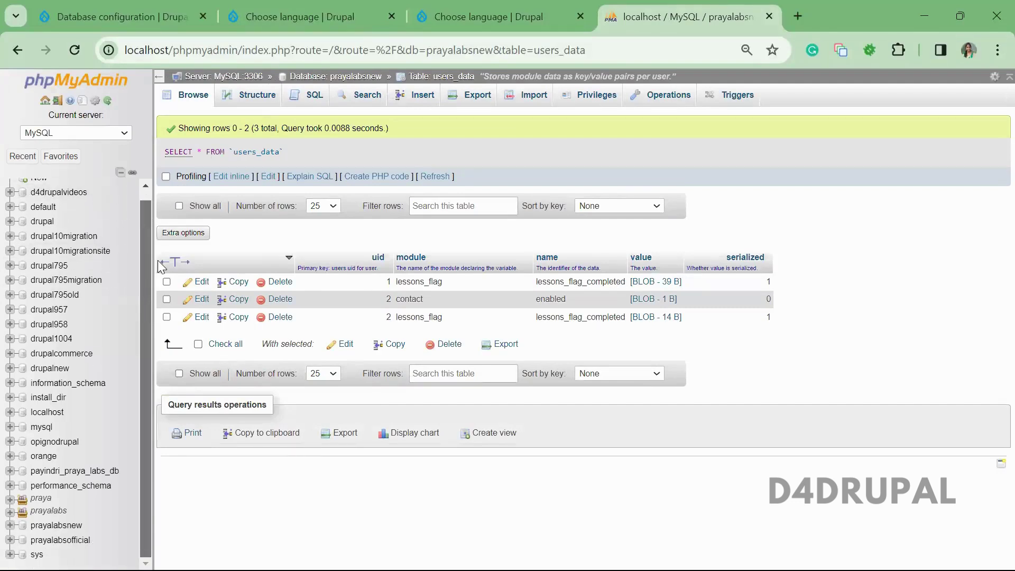
scroll(97, 223, up, 1)
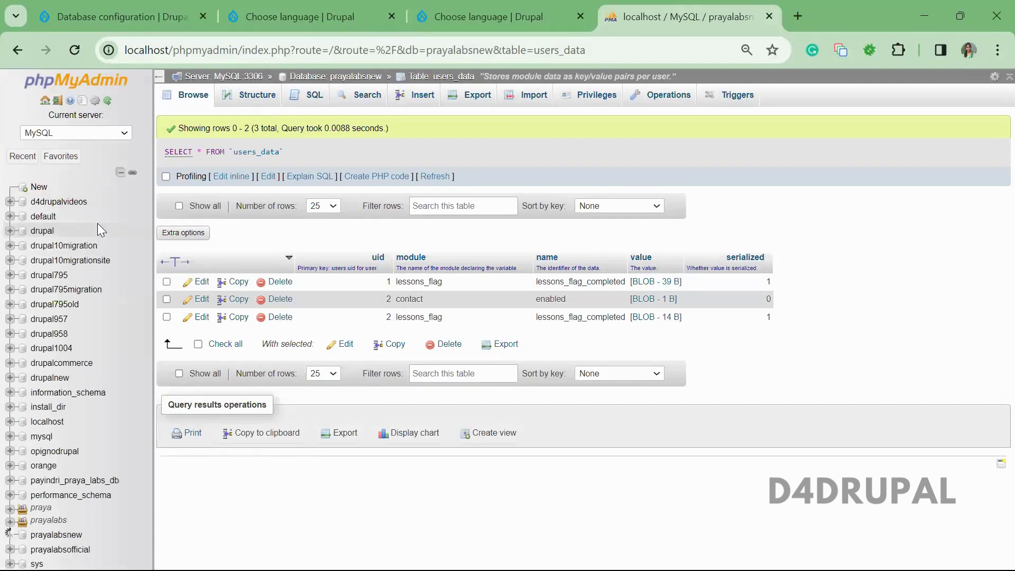
Drop the orange database from its Operations page in phpMyAdmin.
click(45, 466)
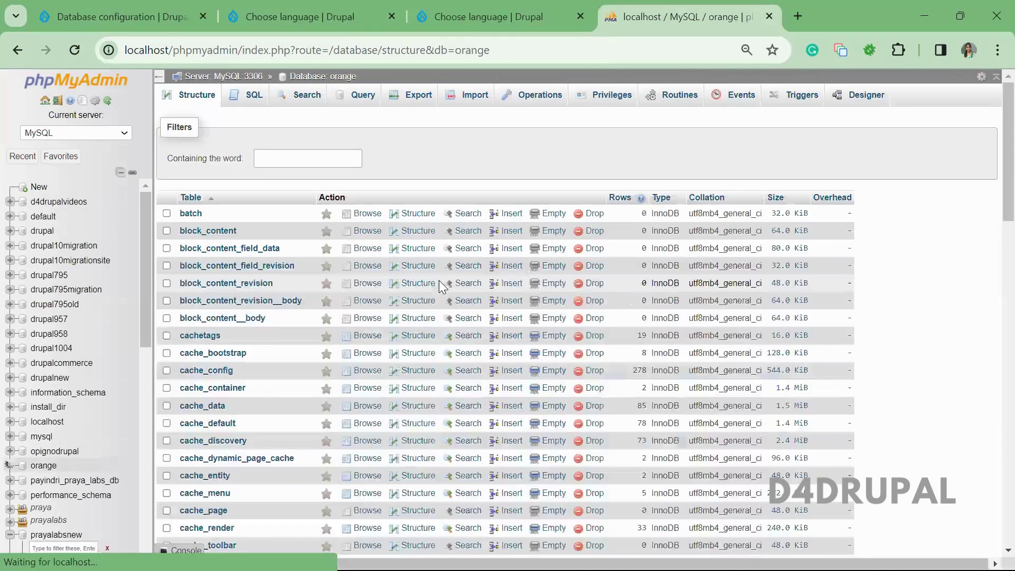
click(518, 106)
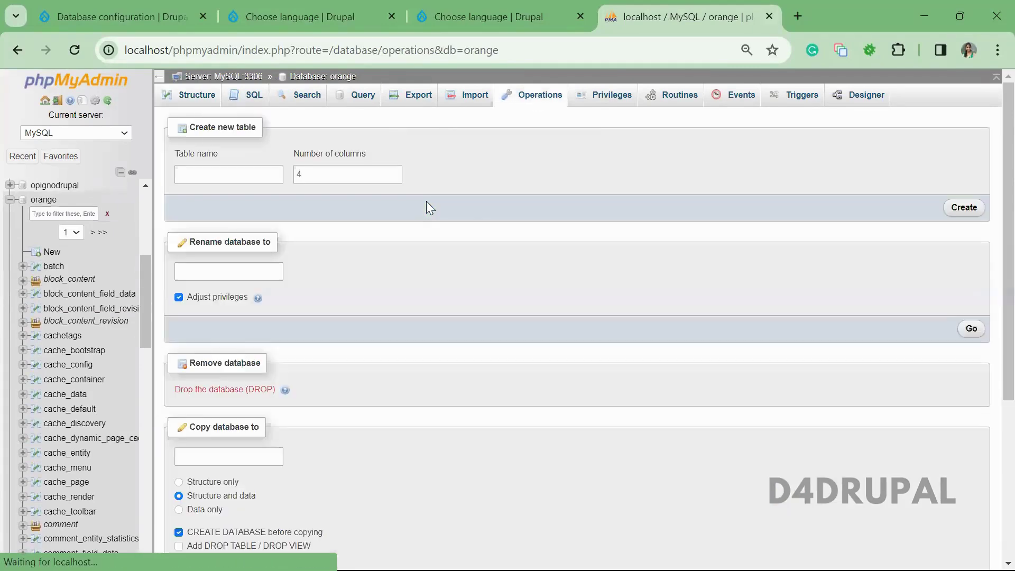
click(216, 389)
click(518, 356)
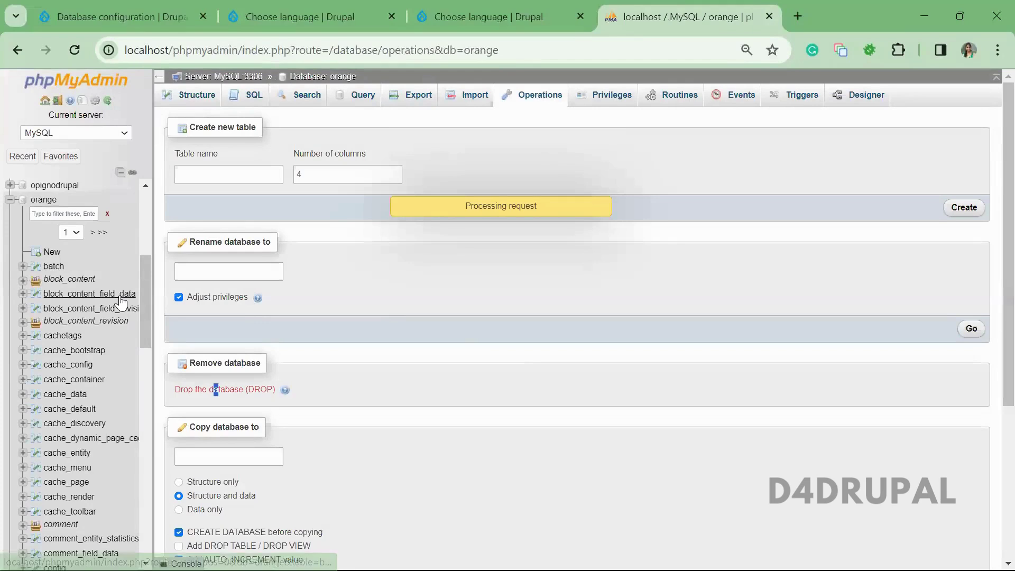
Collapse the prayalabsnew table list and return to the apple.local installer's database step.
drag(149, 300, 149, 211)
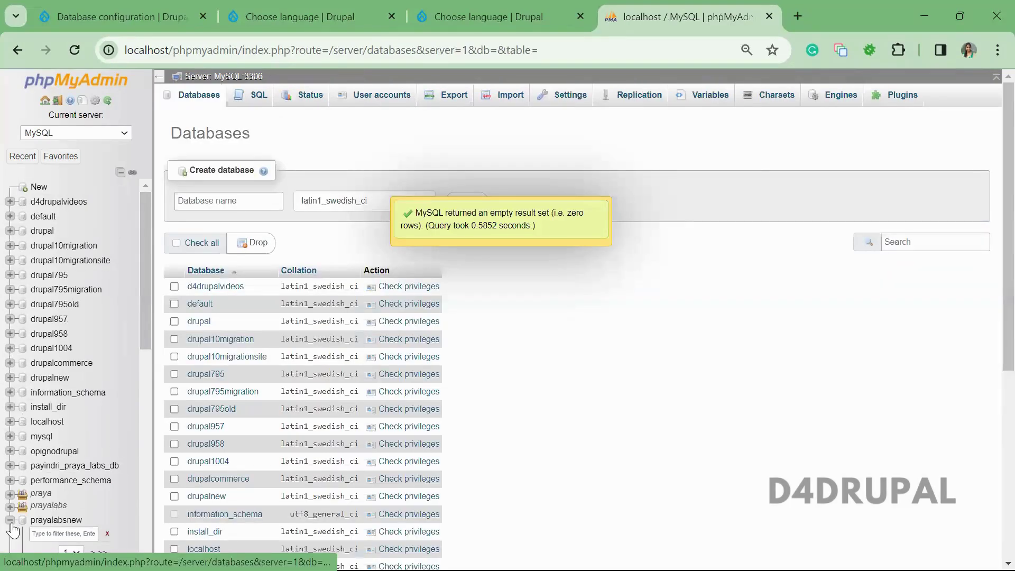
click(10, 520)
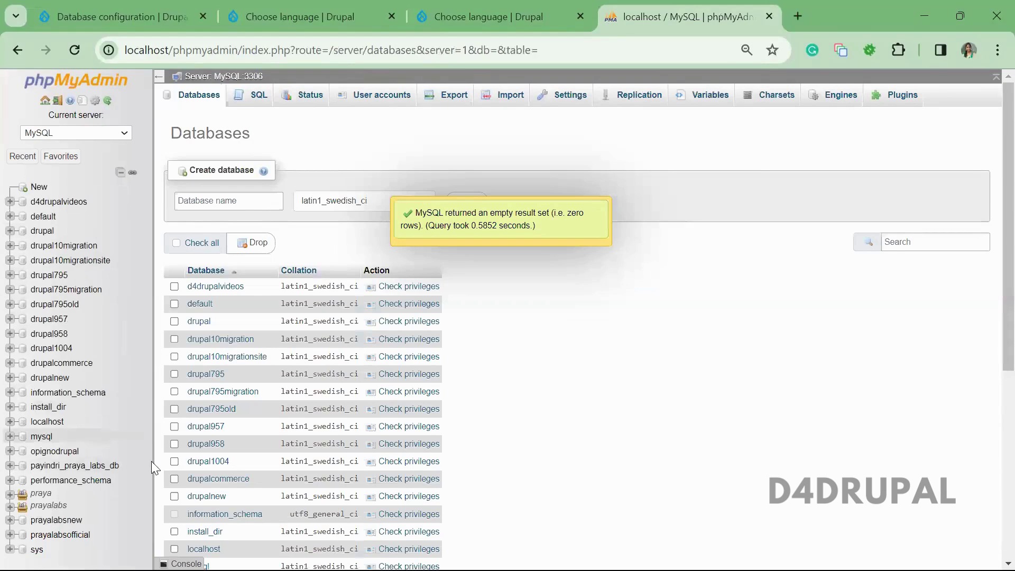
click(113, 21)
Submit database name apple with username root to start installing apple.local.
click(512, 380)
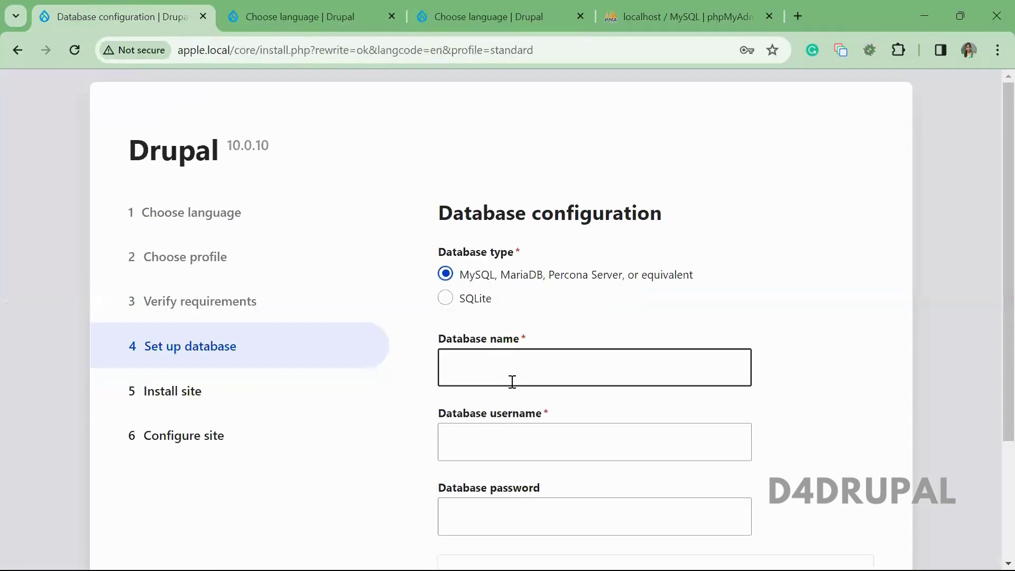
text(apple)
key(Tab)
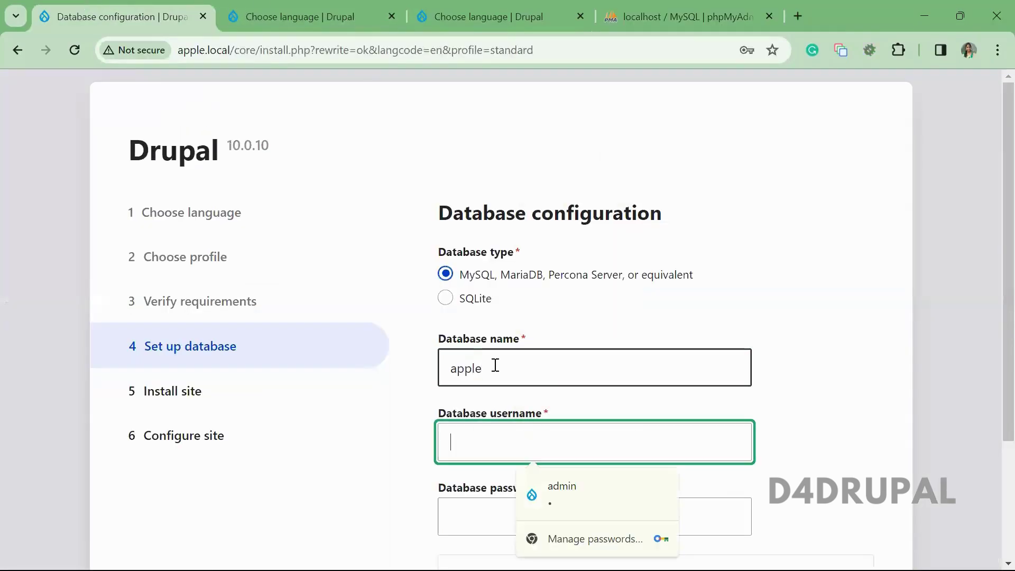
text(root)
key(Return)
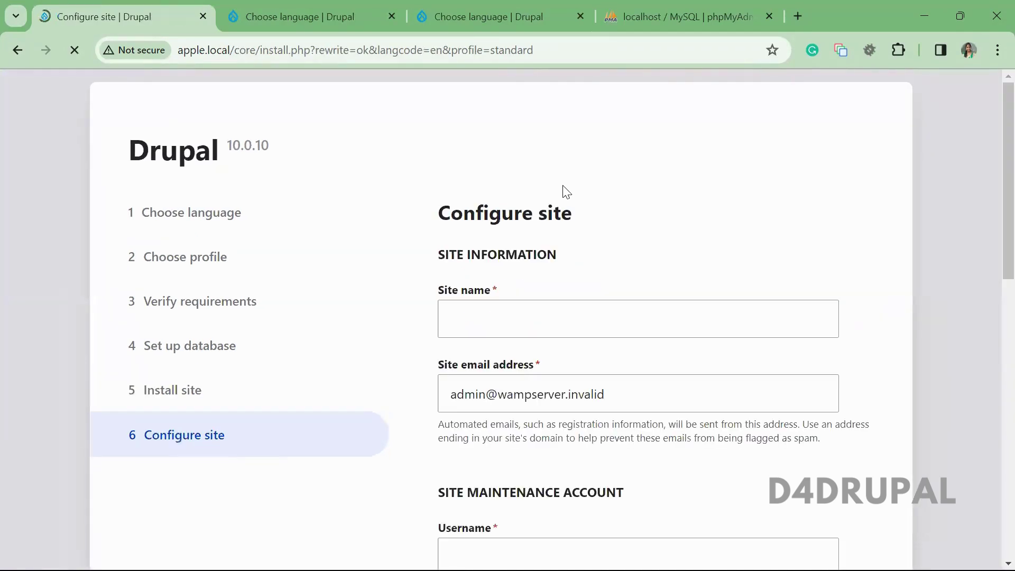
Name the site Apple and set up the admin maintenance account with its password.
click(473, 309)
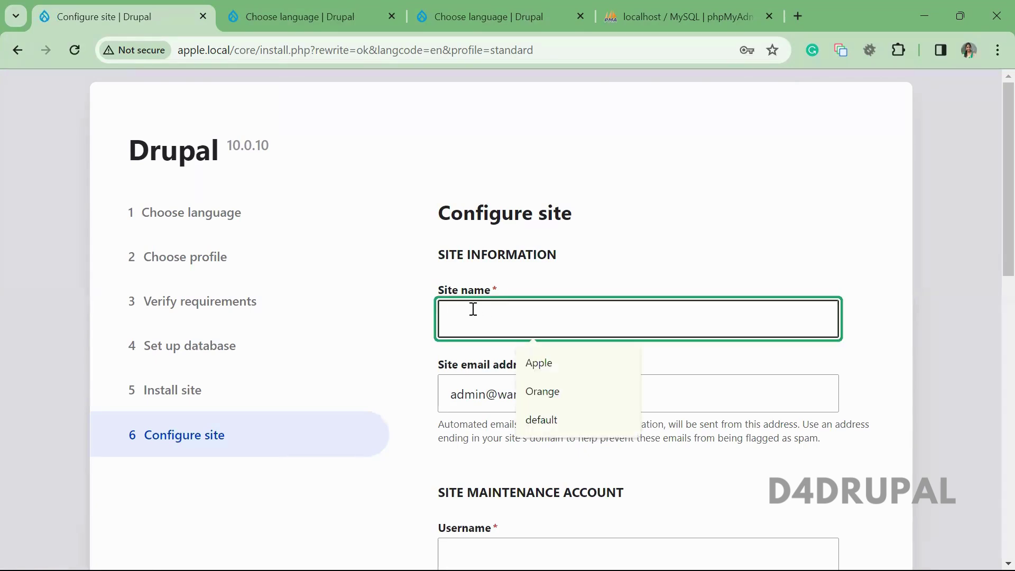
text(Apple)
key(Tab)
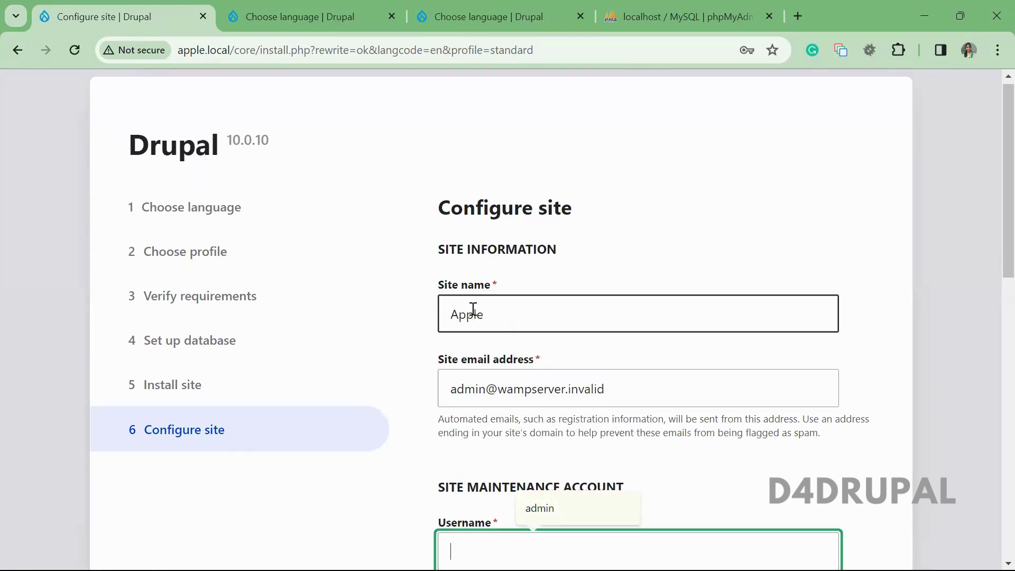
key(Tab)
click(490, 202)
text(a)
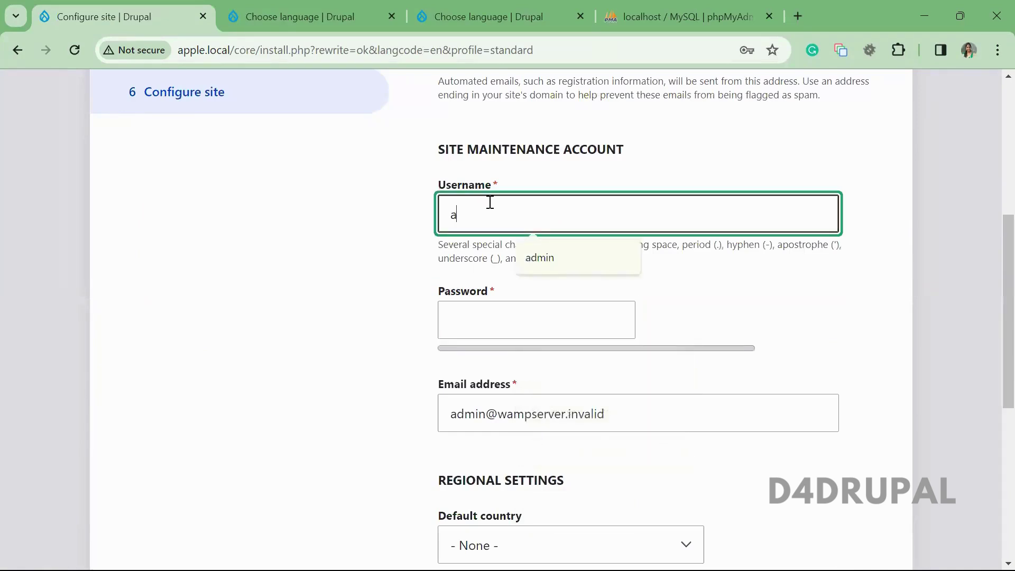
text(dmin)
key(Tab)
text(a)
key(Tab)
text(a)
key(Tab)
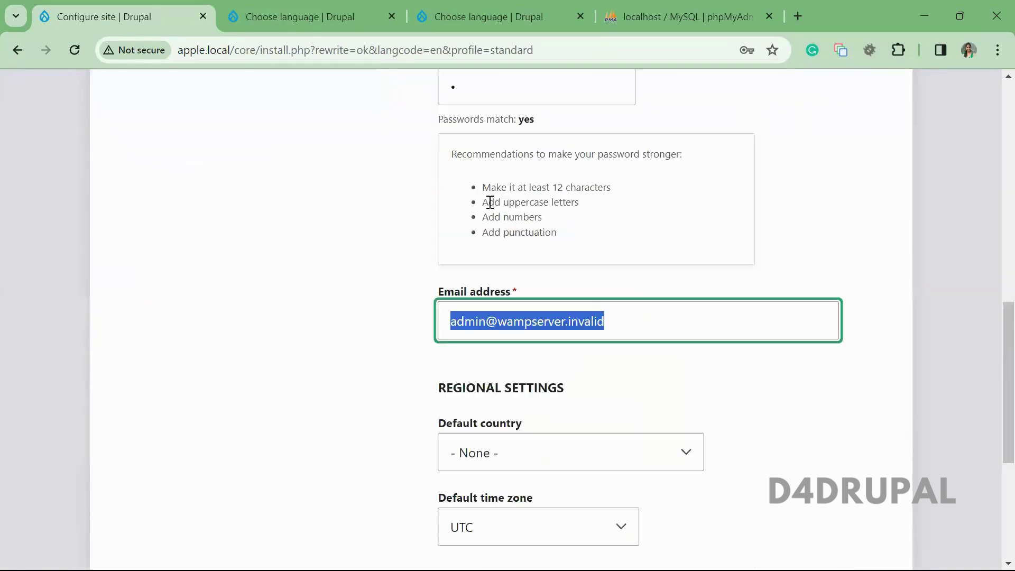
key(Tab)
key(Tab)
Set country India and time zone Kolkata, save, and move to the orange.local installer.
click(497, 454)
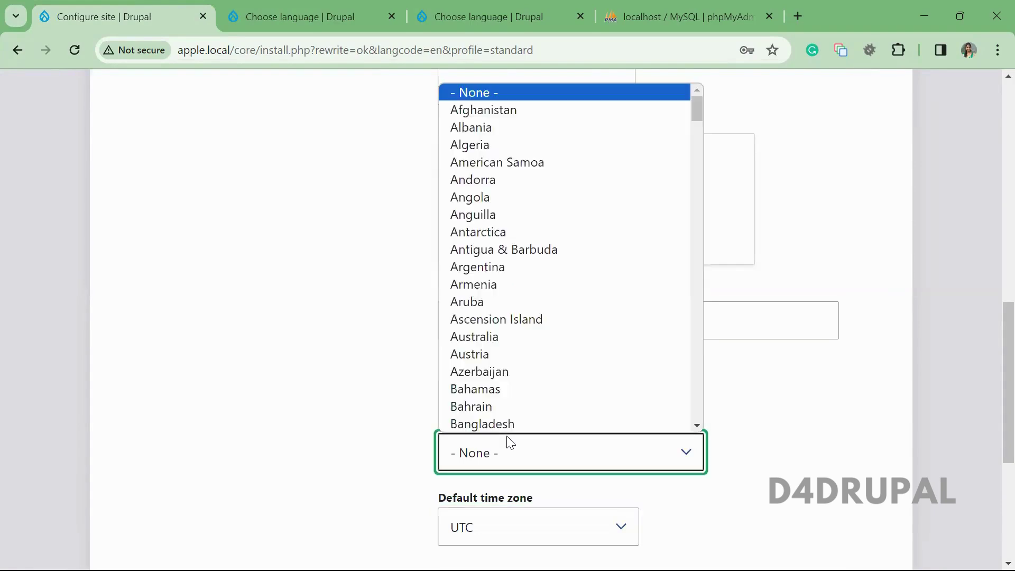
text(india)
key(Return)
key(Tab)
text(kolkata)
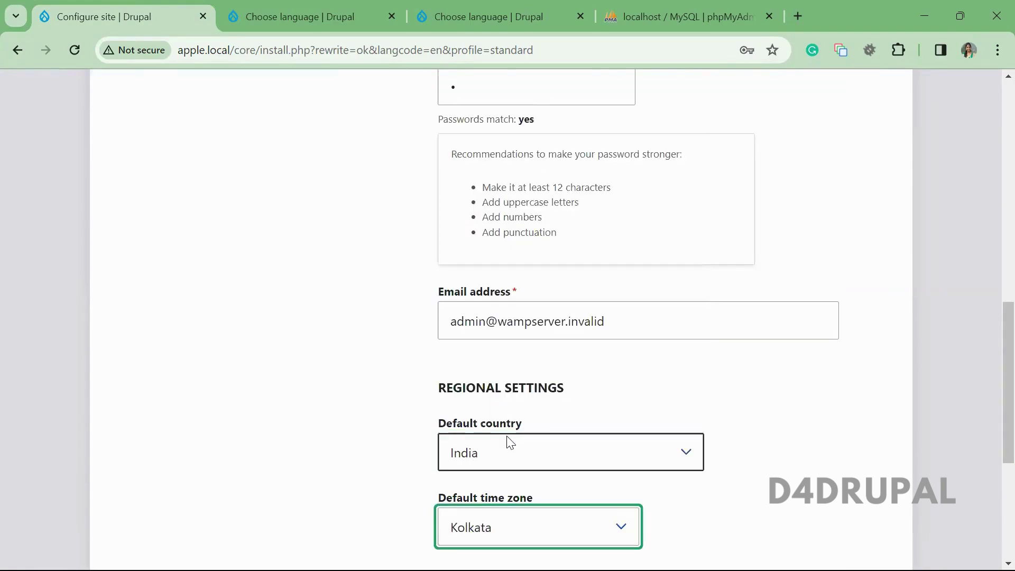
key(Tab)
key(Tab)
key(Tab)
key(Tab)
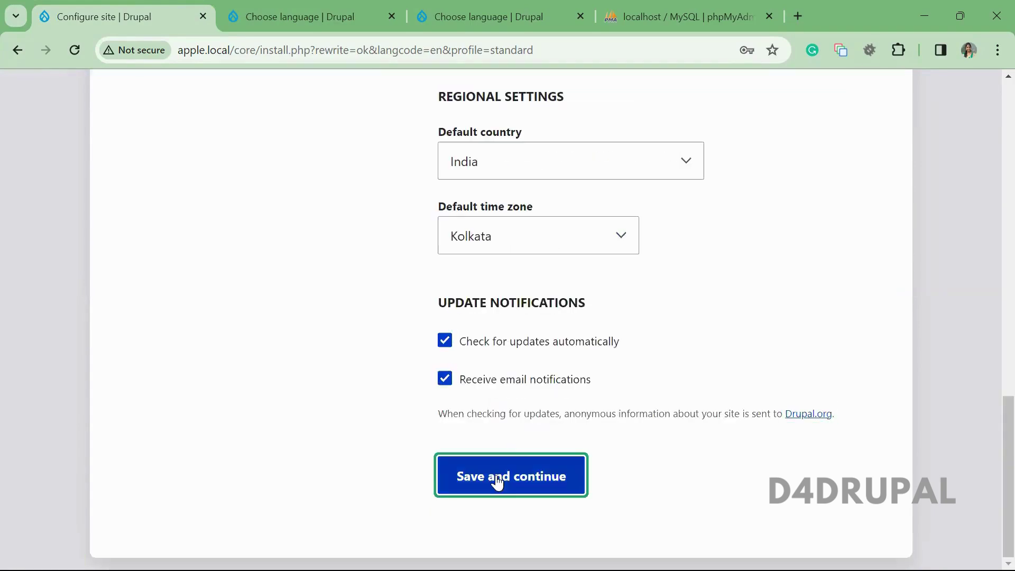
click(497, 481)
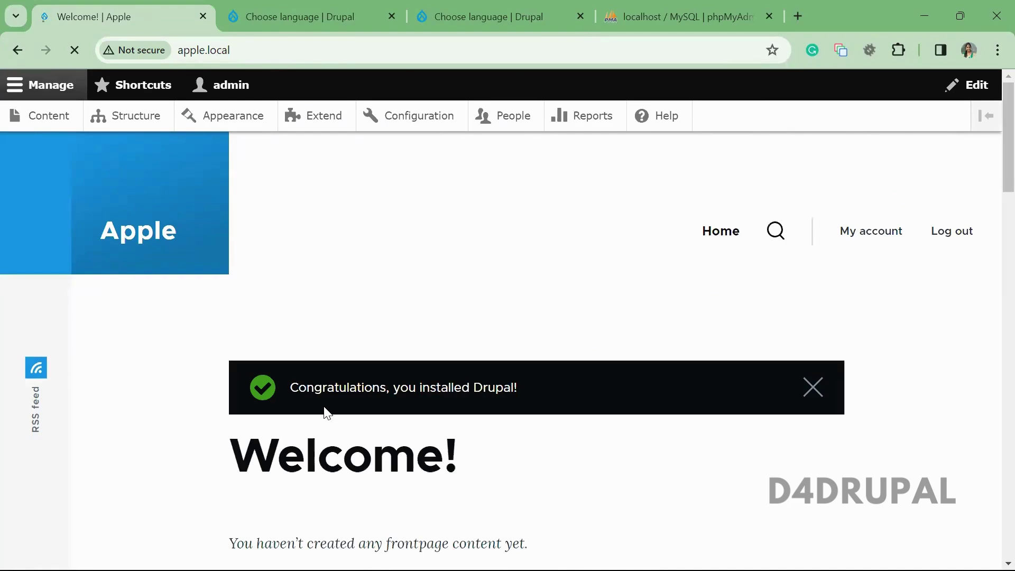
key(ctrl+Tab)
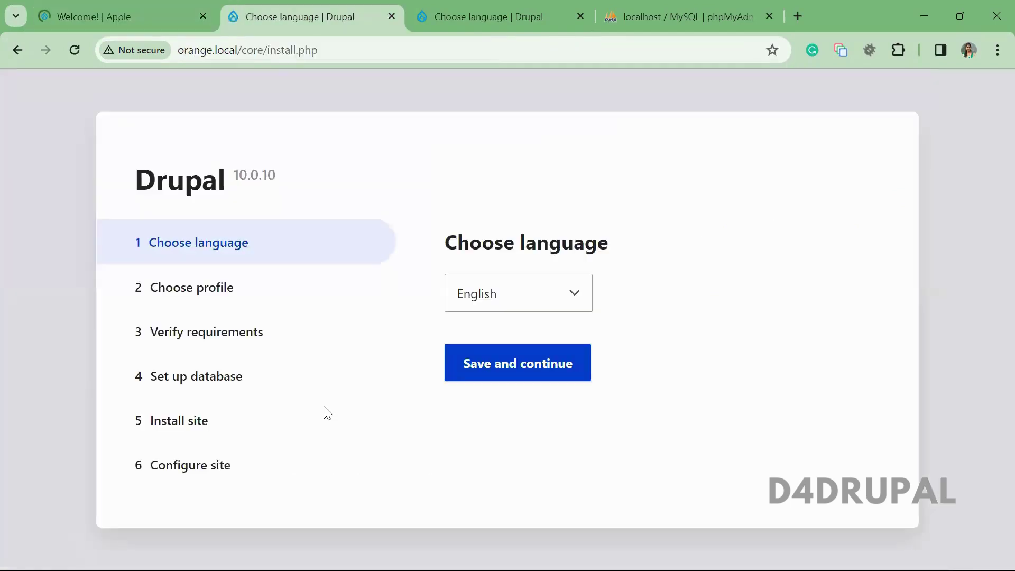
Choose English and the Standard profile, then submit database orange with user root.
click(514, 365)
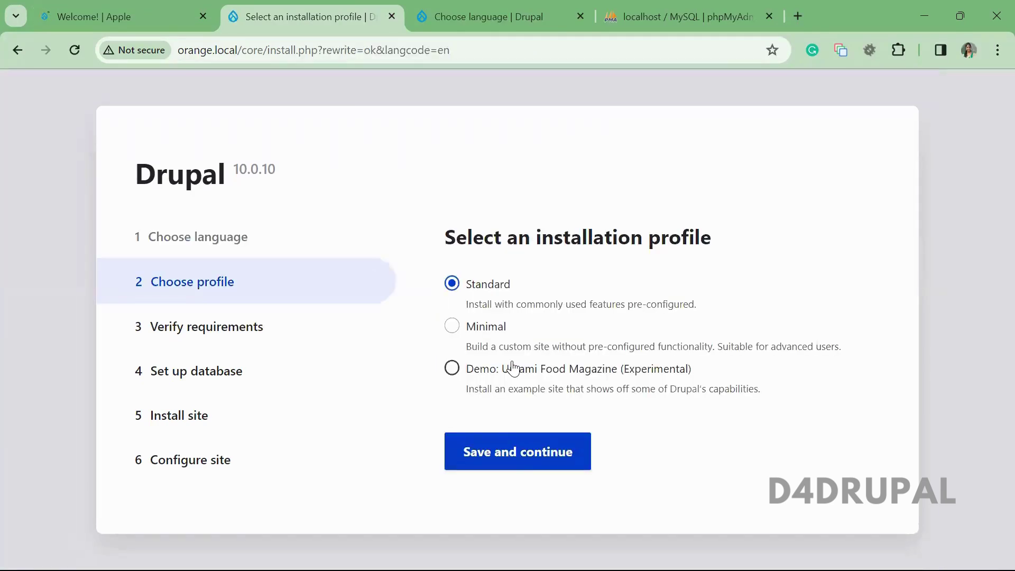
click(521, 475)
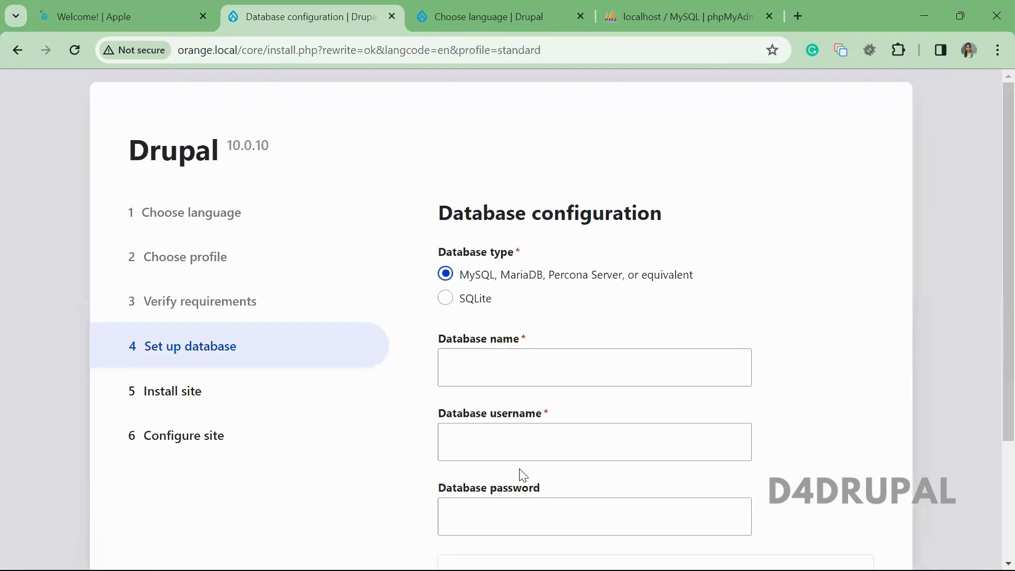
click(507, 367)
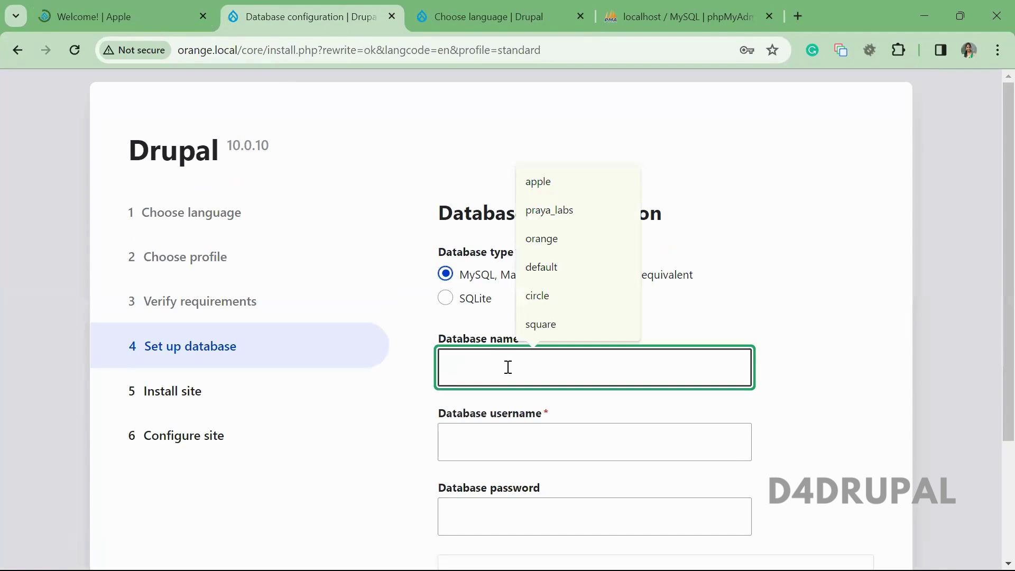
text(orange)
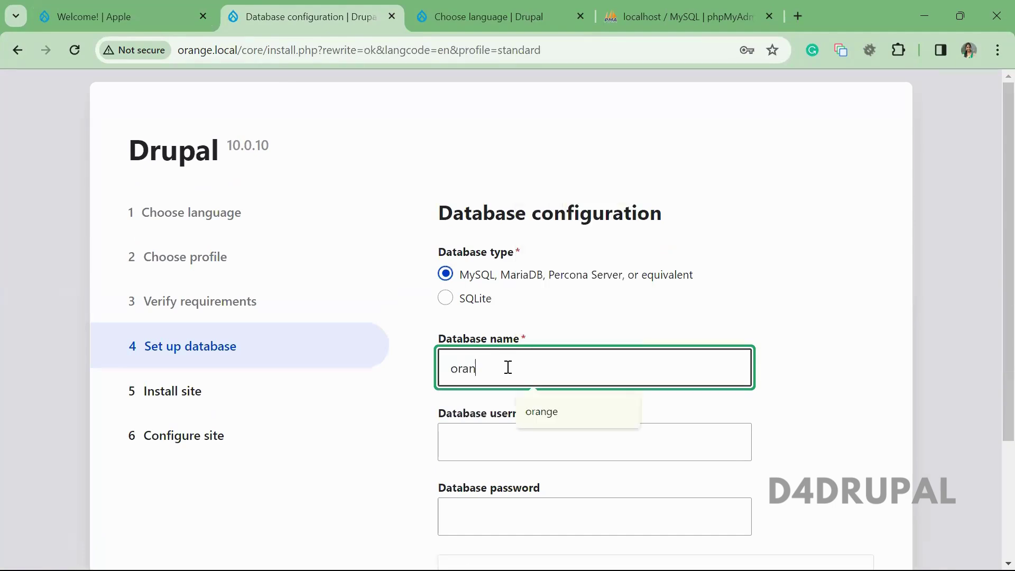
key(Tab)
text(root)
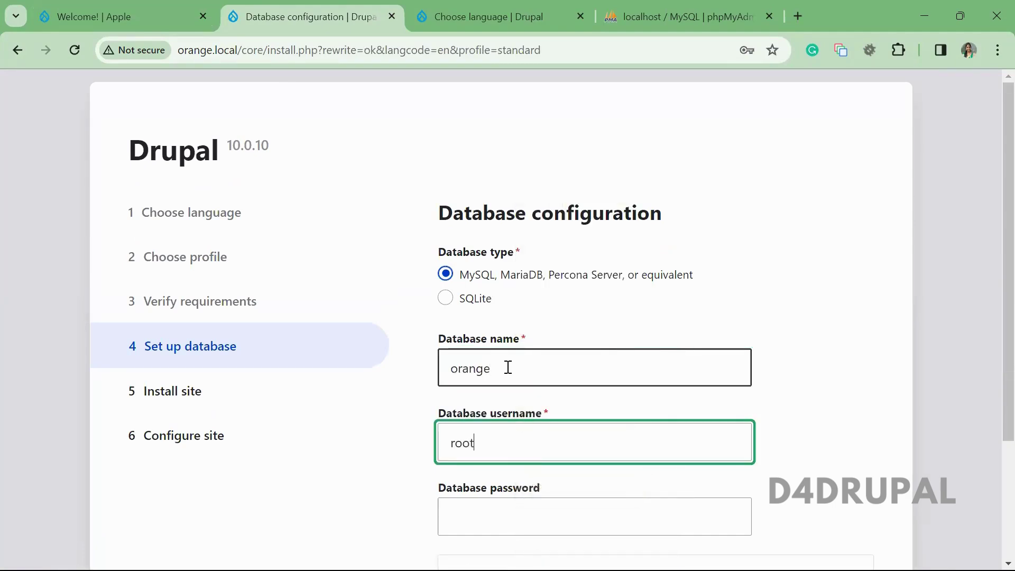
scroll(992, 483, down, 3)
click(518, 476)
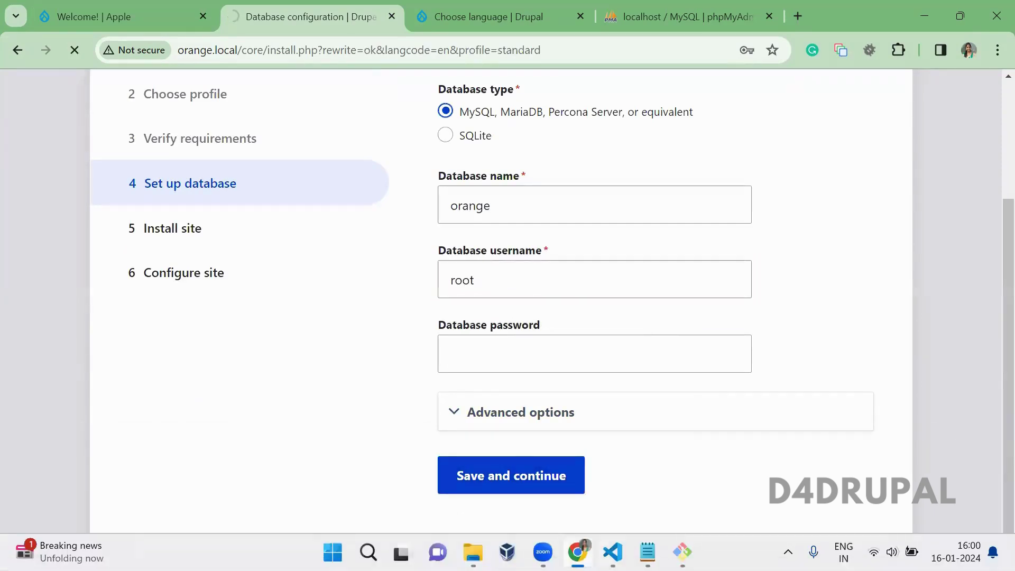
Highlight the database name orange and bring up sites.php in the code editor.
click(493, 196)
double_click(502, 204)
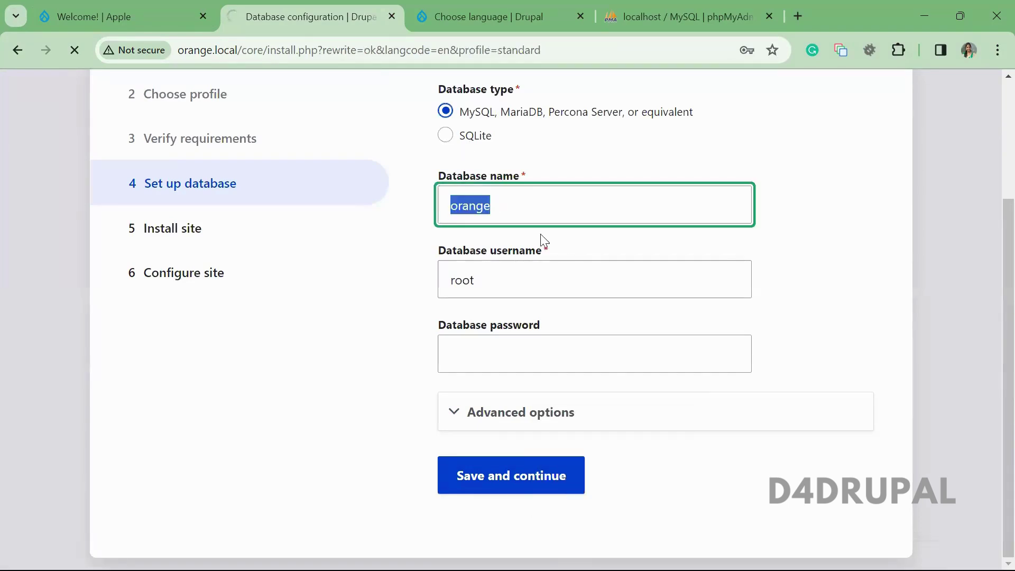
mouse_move(612, 552)
click(612, 475)
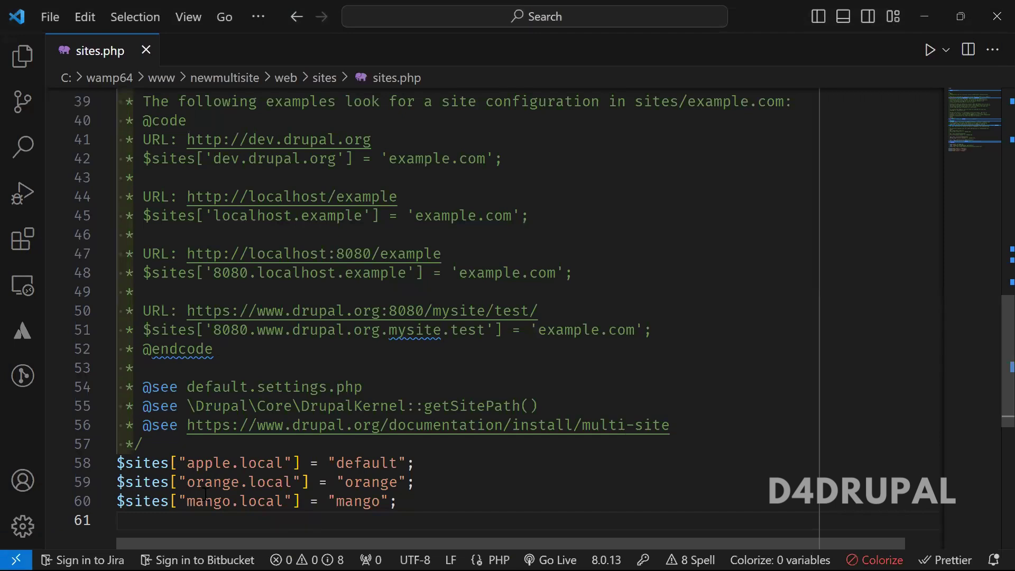
Highlight the sites.php mappings apple.local → default and orange.local → orange on lines 58–59.
click(189, 465)
drag(188, 465, 285, 465)
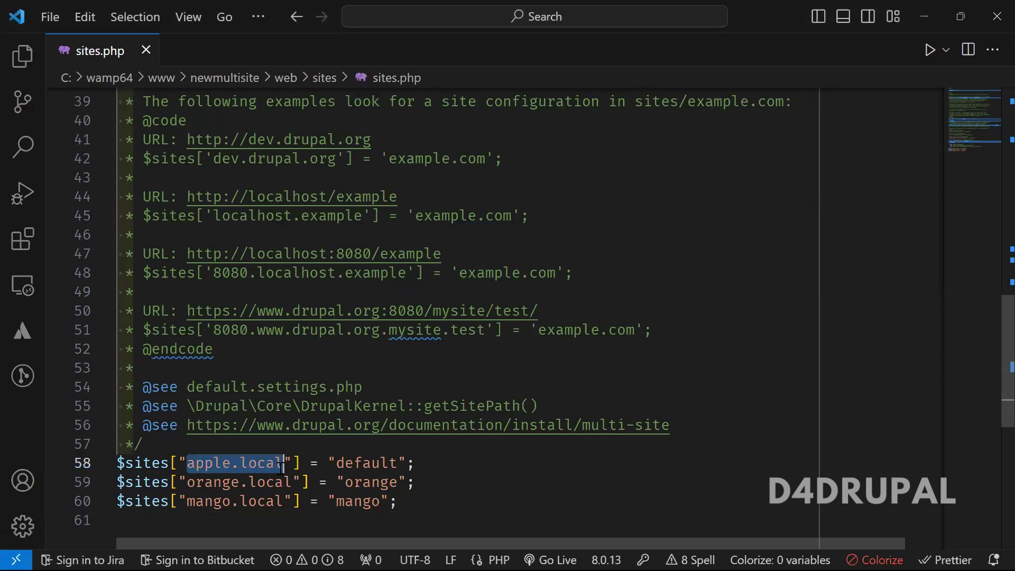
double_click(344, 464)
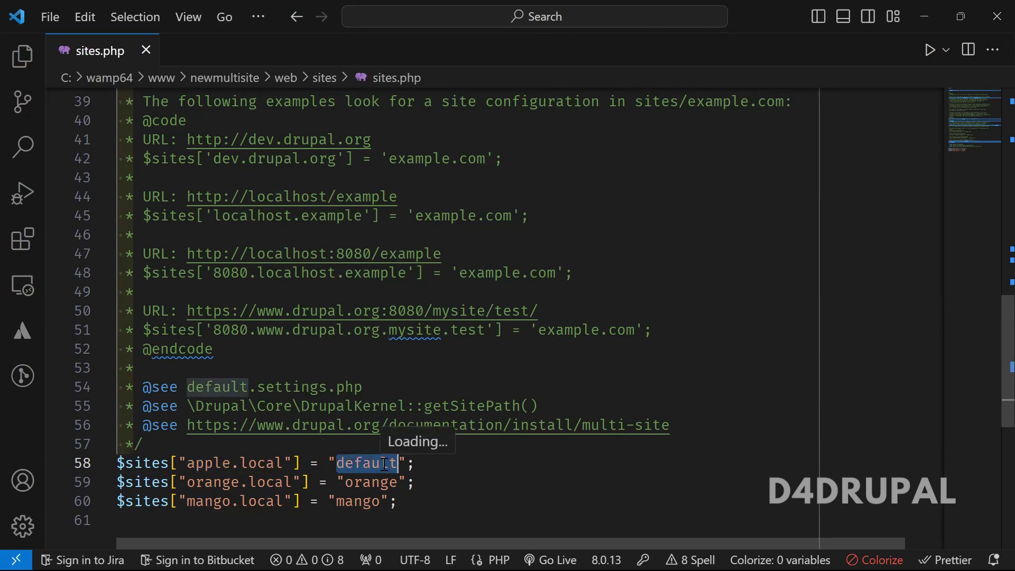
drag(204, 482, 272, 486)
double_click(373, 481)
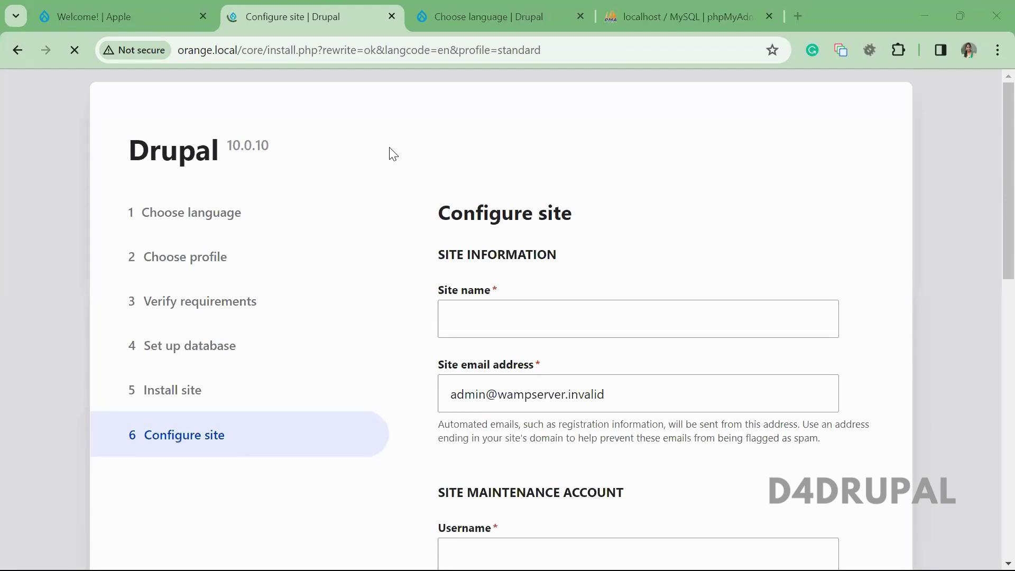
Enter site name Orange and the admin maintenance account with its password.
click(481, 316)
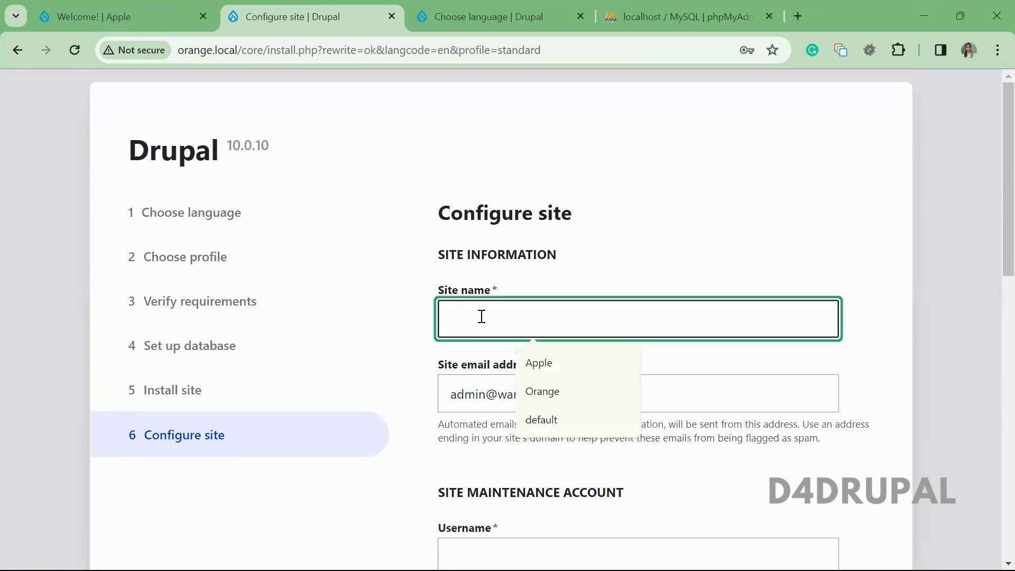
text(Orange)
key(Tab)
key(Tab)
text(a)
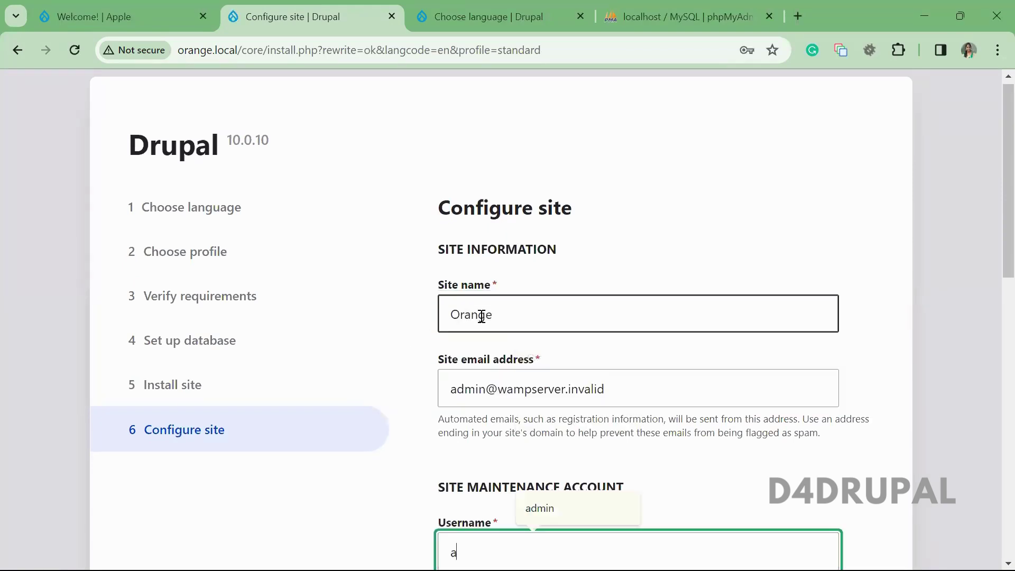
text(dmin)
key(Tab)
text(a)
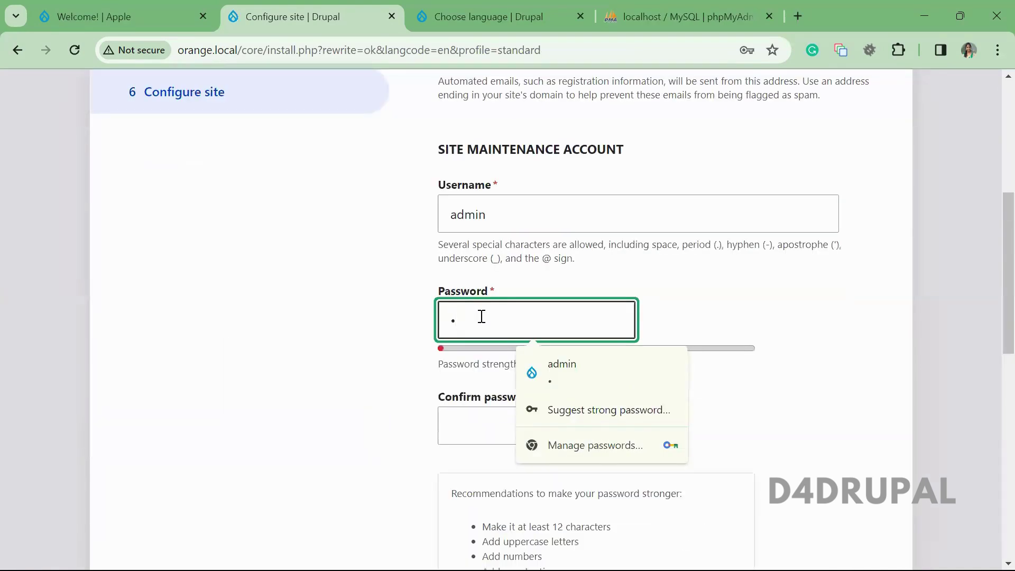
key(Tab)
text(a)
Choose India and Kolkata time zone, submit the Orange configuration, and go to mango.local.
key(Tab)
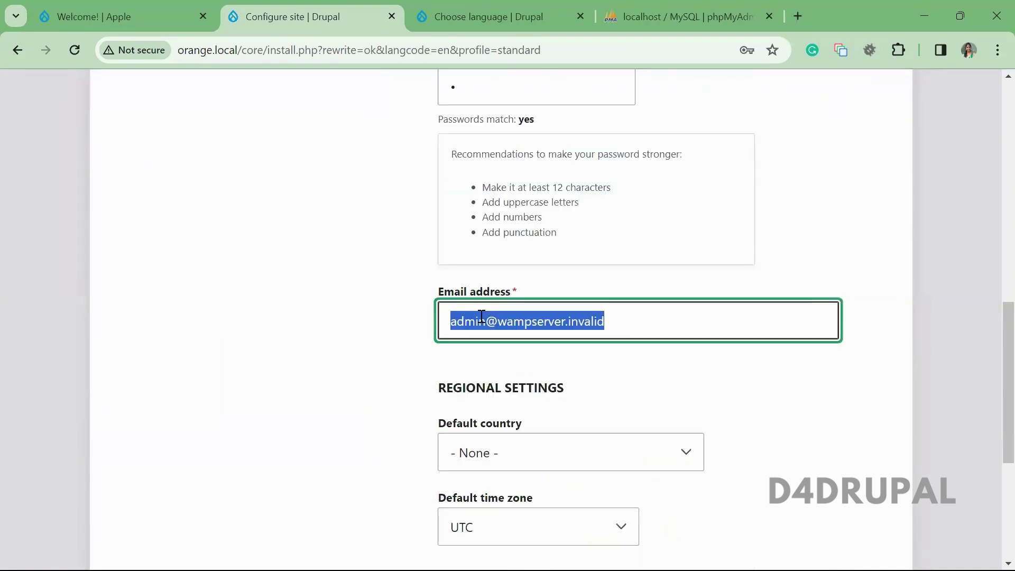
key(Tab)
text(india)
key(Tab)
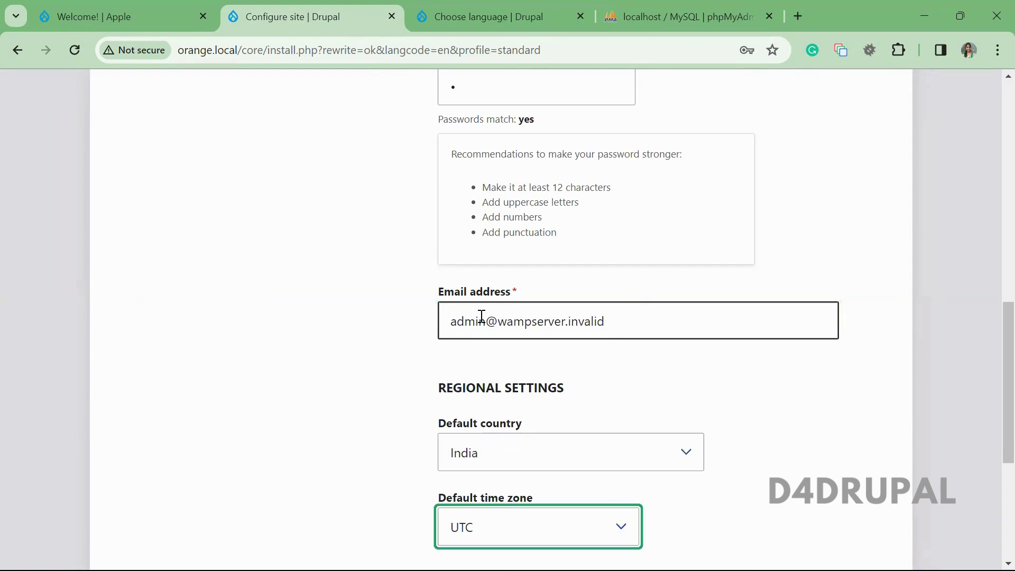
text(kolkata)
key(Tab)
key(Tab)
key(Tab)
key(Tab)
key(Return)
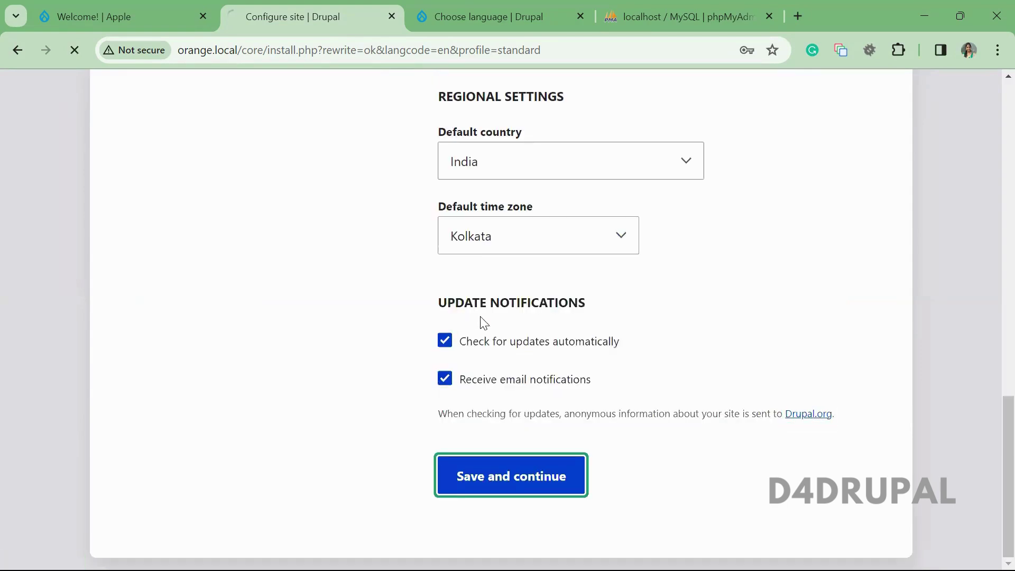
key(ctrl+Tab)
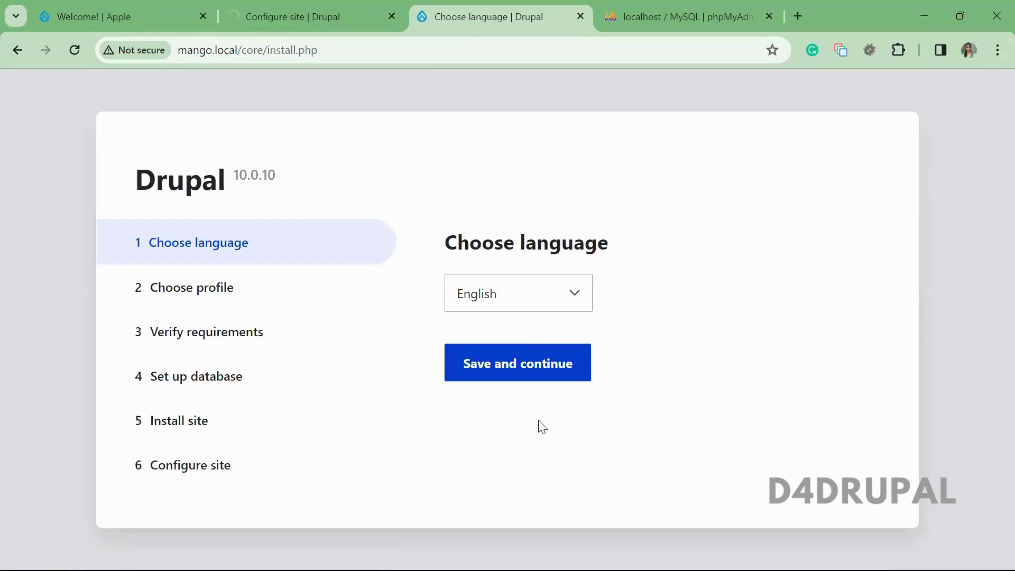
Install mango.local with English, the Standard profile, database mango and user root.
click(512, 362)
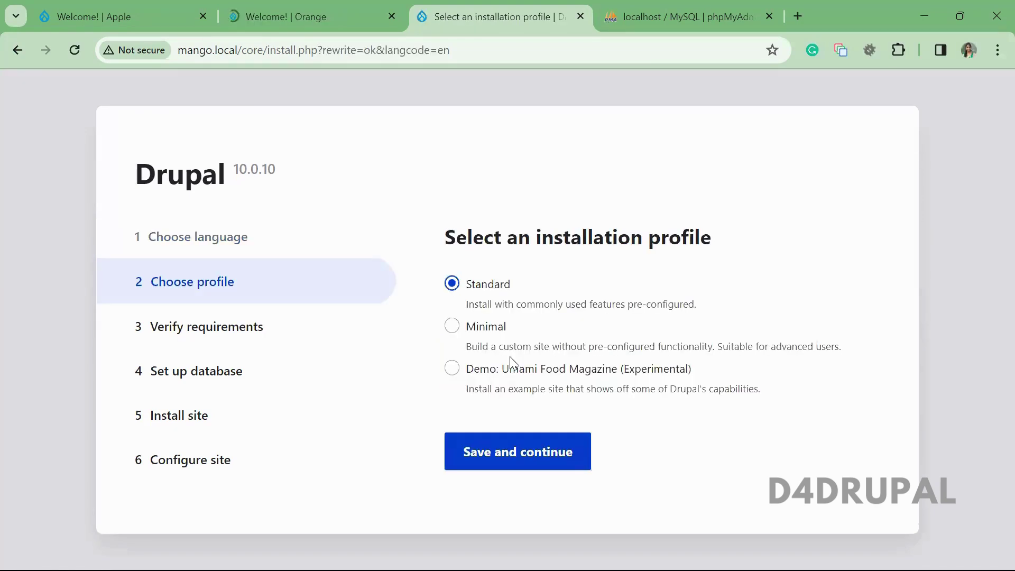
click(513, 440)
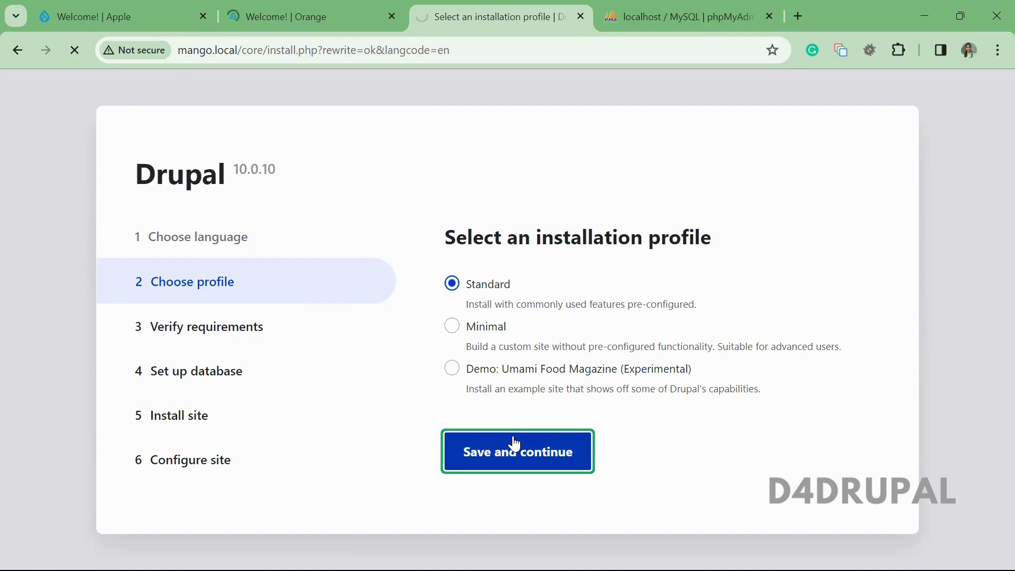
click(476, 360)
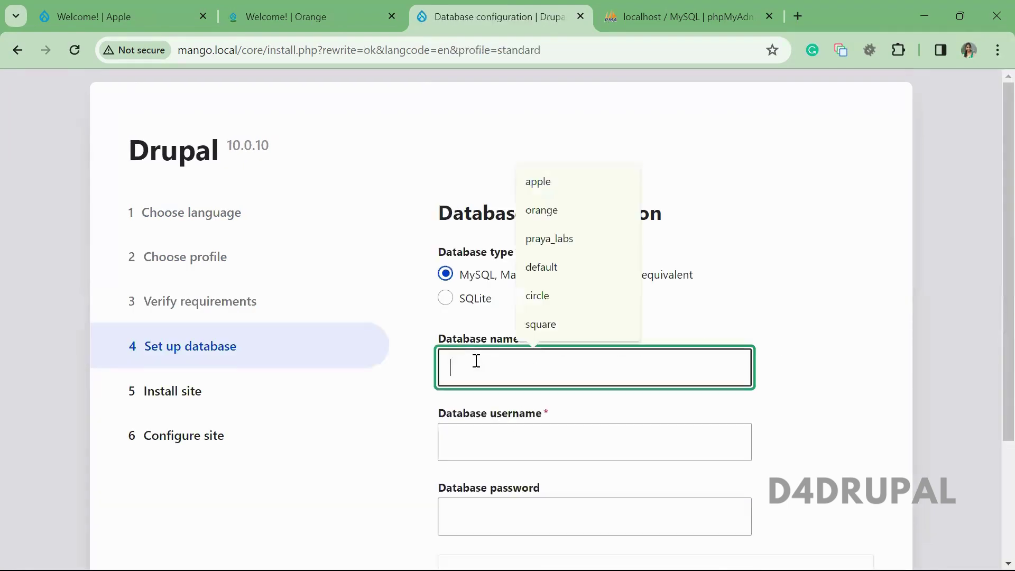
text(mango)
key(Tab)
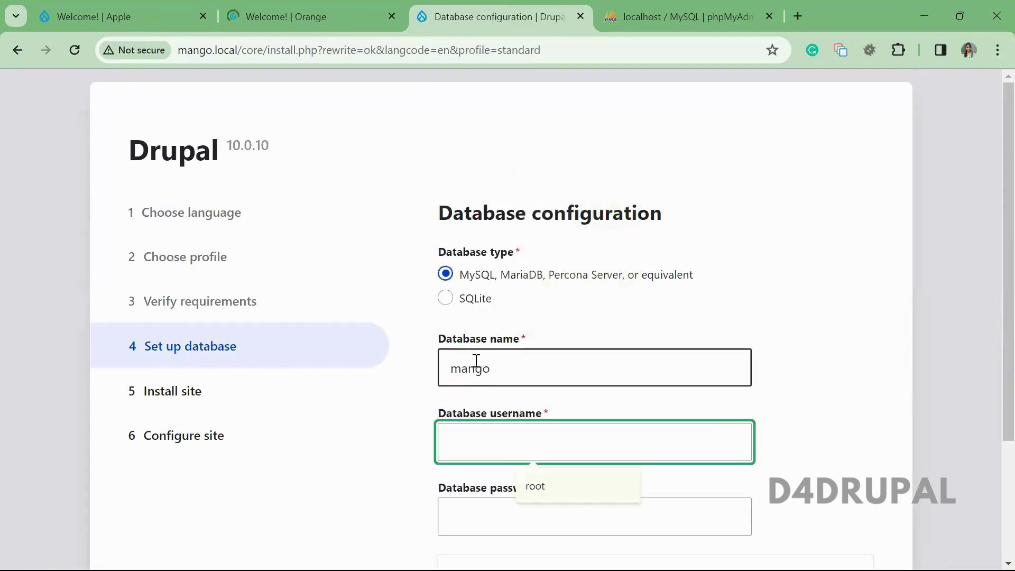
text(root)
key(Return)
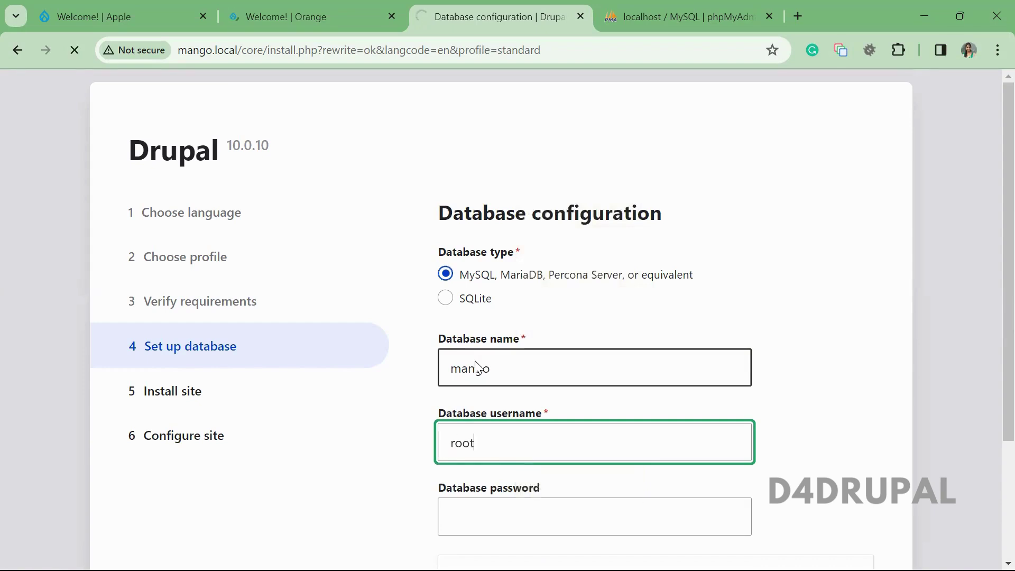
click(469, 193)
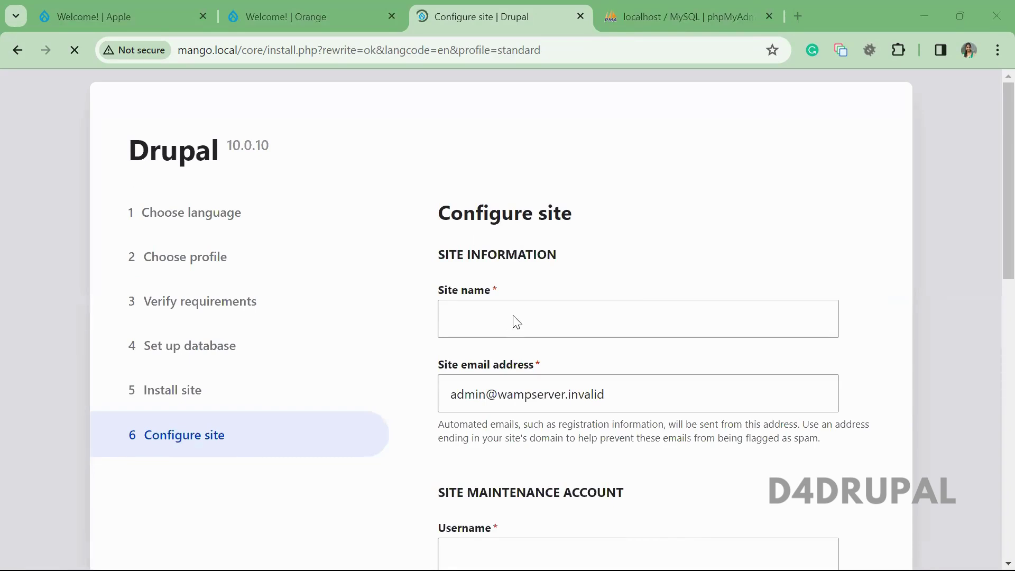
click(493, 317)
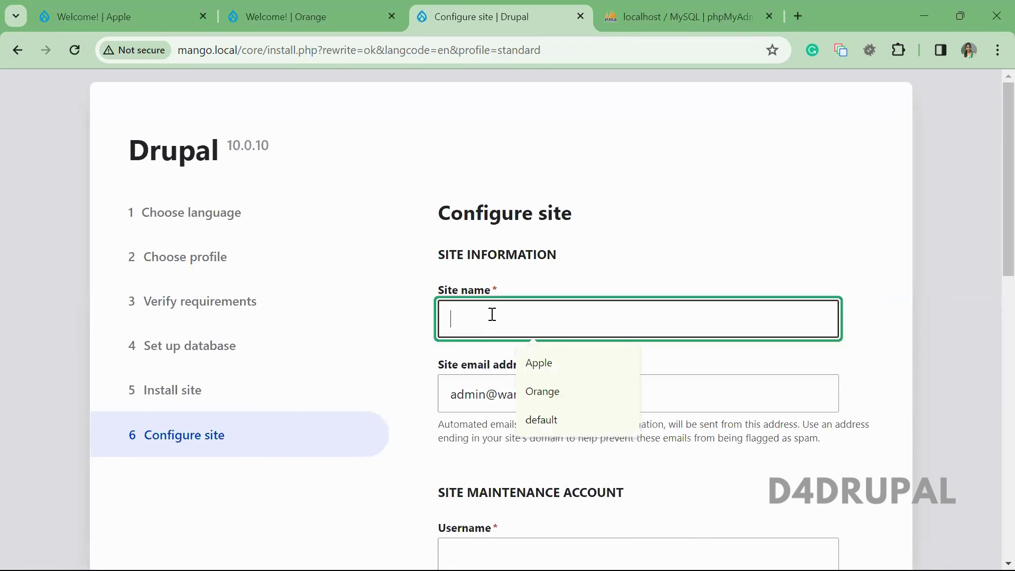
Enter site name Mango, username admin and the account password.
text(Mango)
key(Tab)
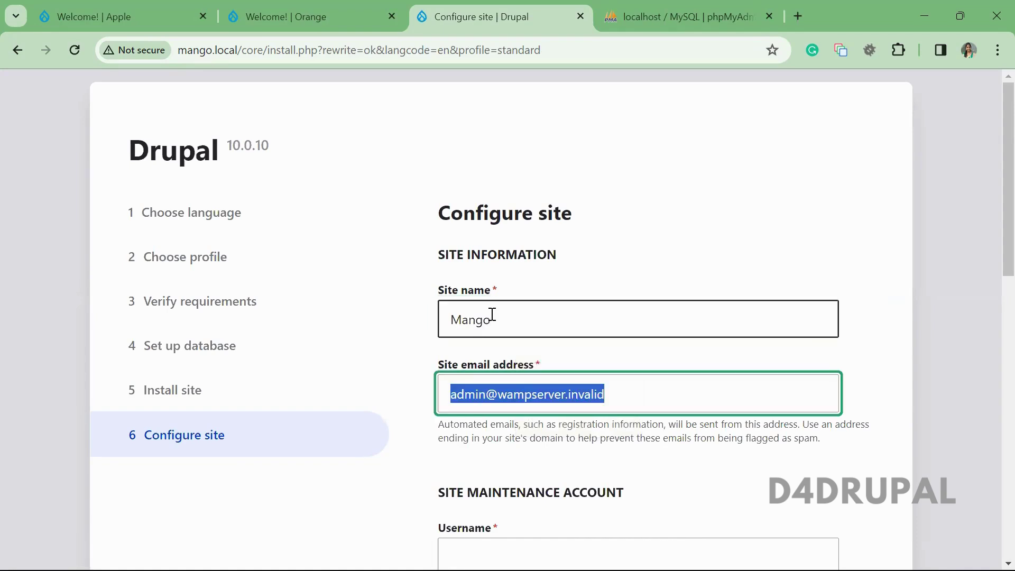
key(Tab)
text(admin)
key(Tab)
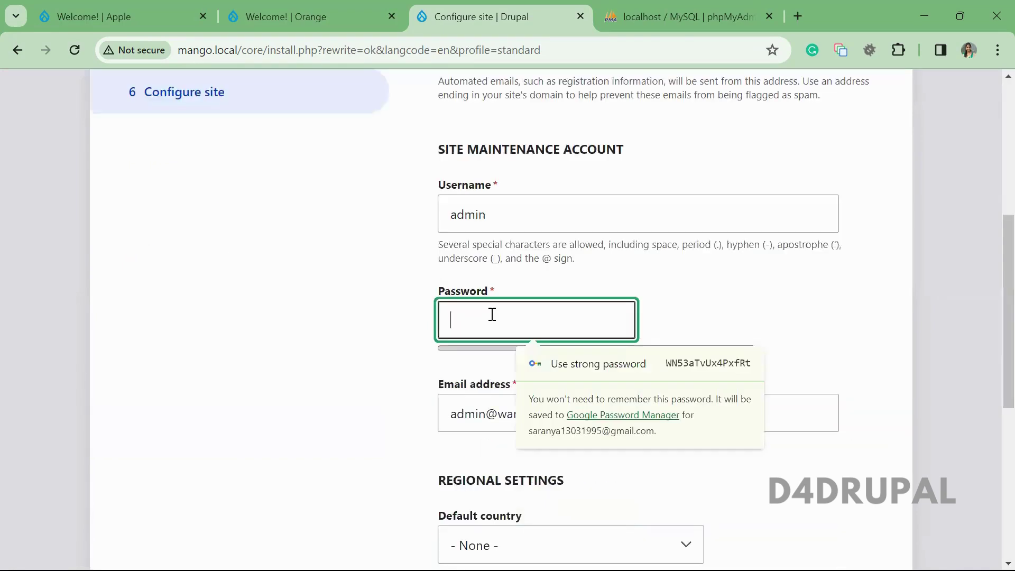
text(a)
key(Tab)
text(a)
key(Tab)
Set country India and time zone Kolkata and submit the Mango configuration.
key(Tab)
text(i)
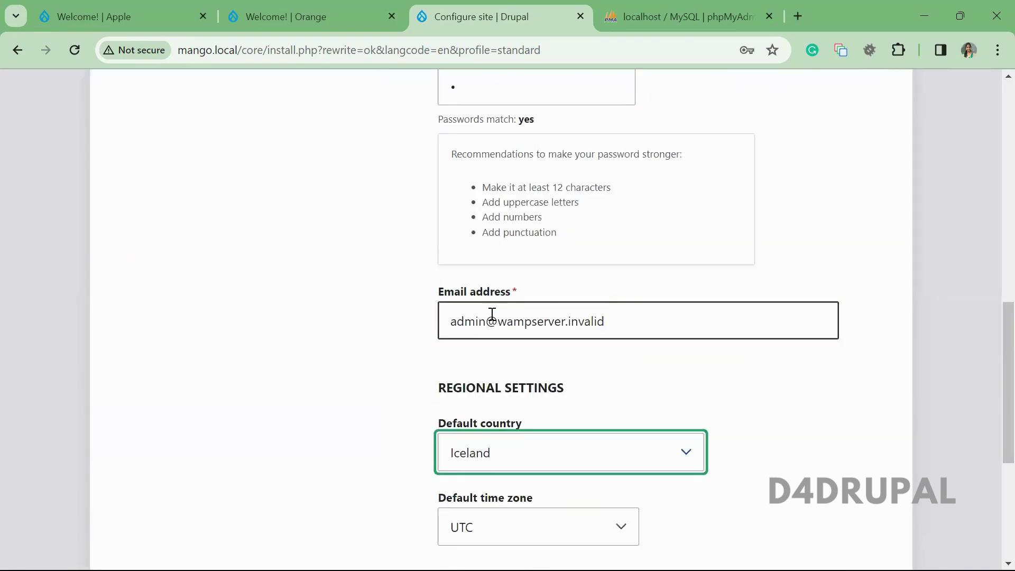
text(n)
key(Tab)
text(ko)
key(Tab)
key(Tab)
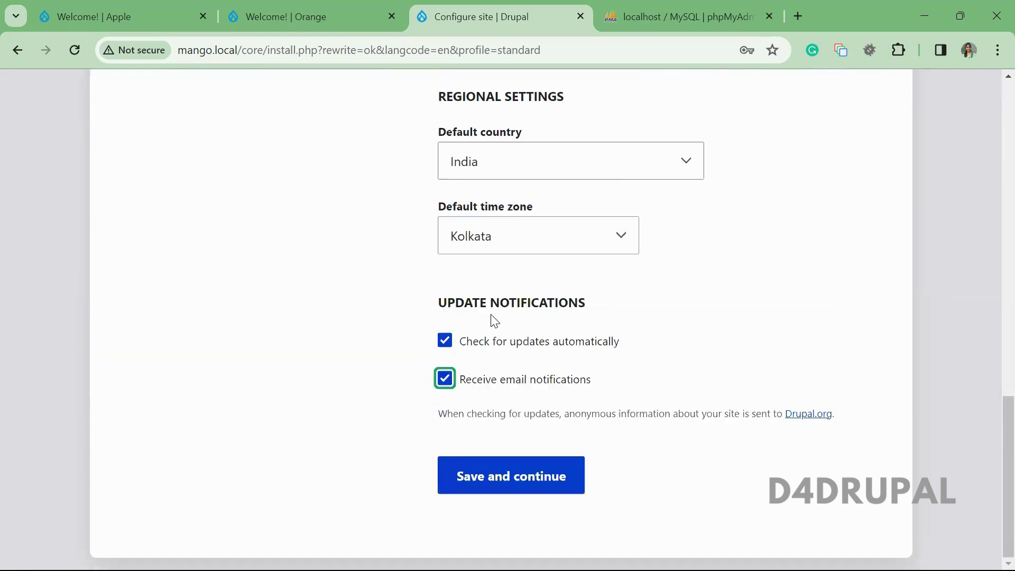
key(Tab)
key(Return)
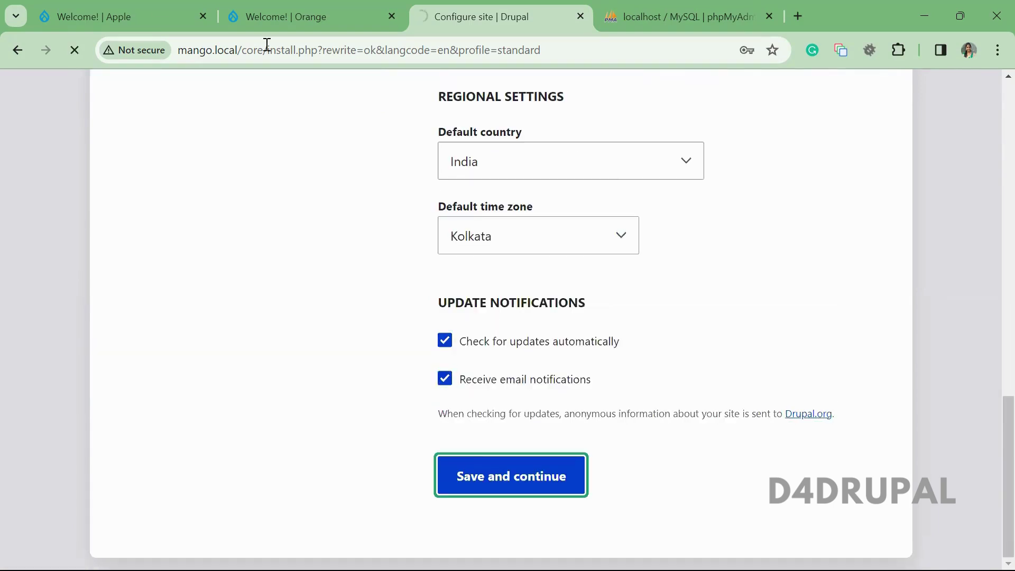
Check the finished Apple and Orange sites, then return to Mango.
click(109, 10)
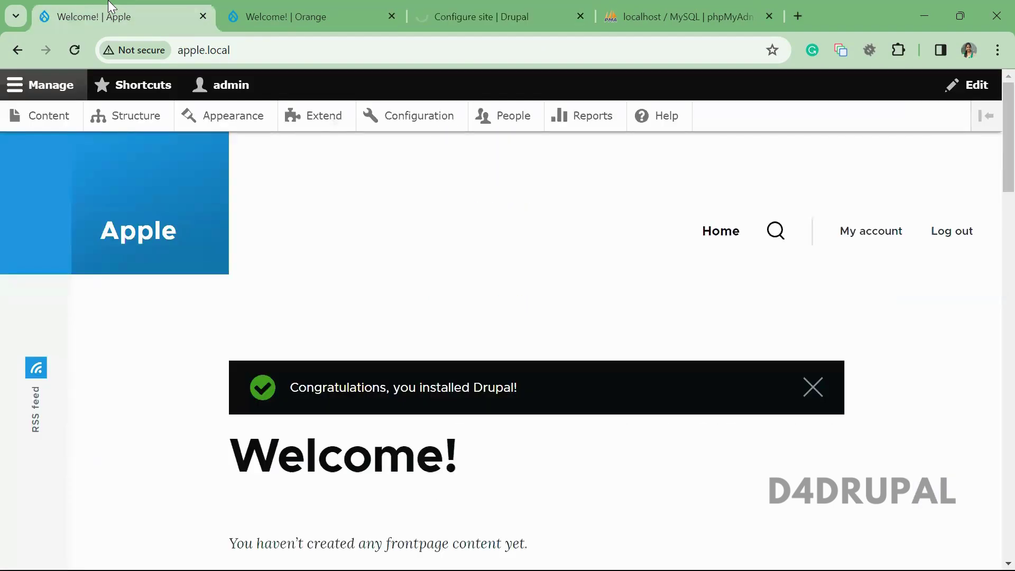
click(281, 6)
key(ctrl+Tab)
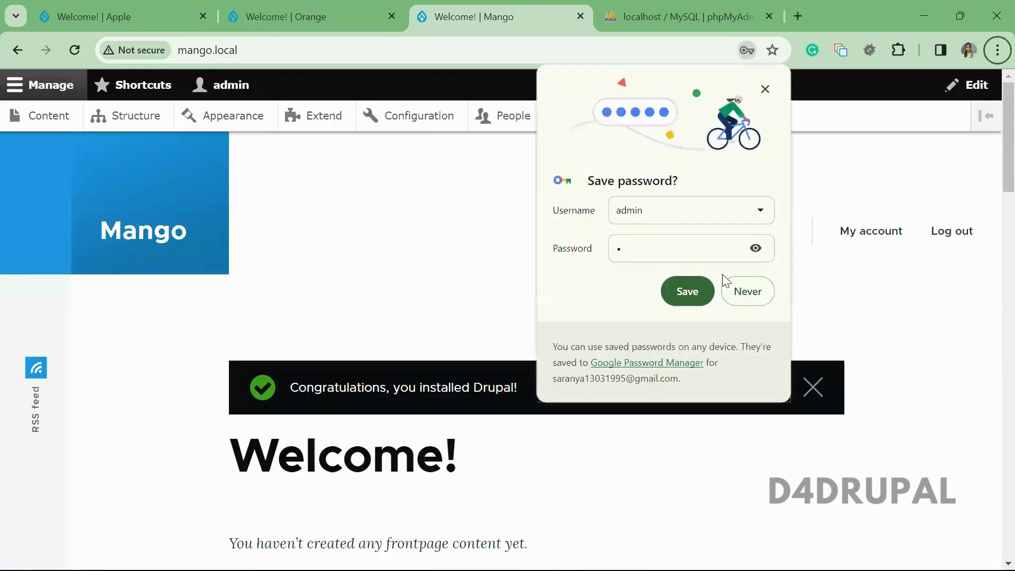
Dismiss the browser password prompt and select settings.php in the sites/orange folder.
click(738, 294)
key(alt+Tab)
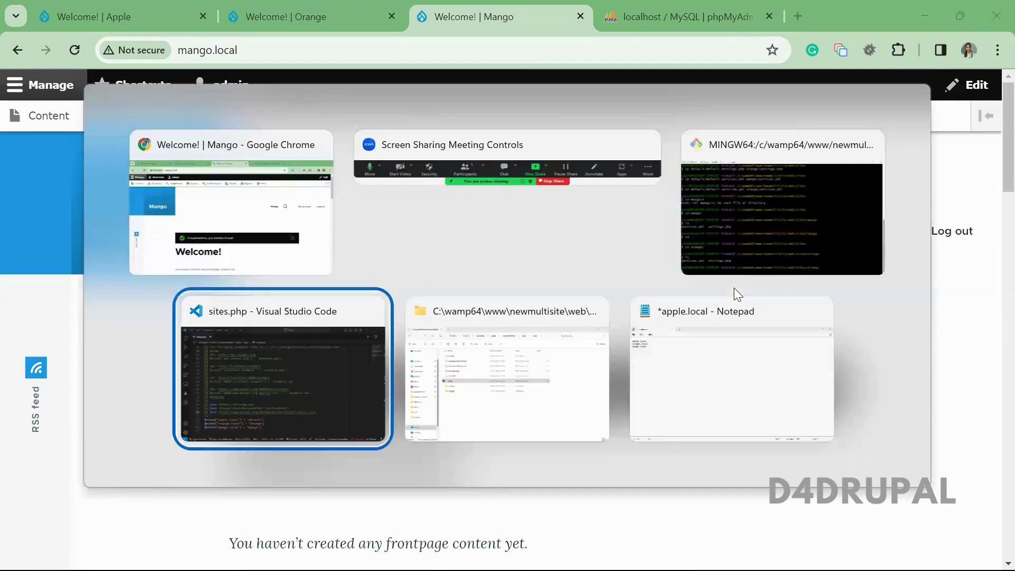
key(alt+Tab)
key(alt+Tab)
key(alt+Tab)
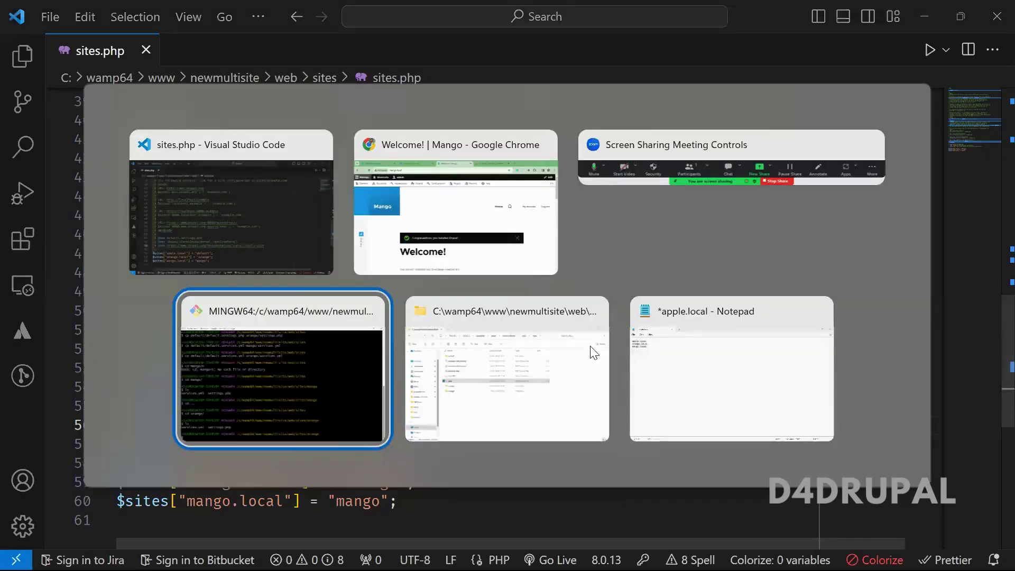
click(445, 366)
double_click(401, 295)
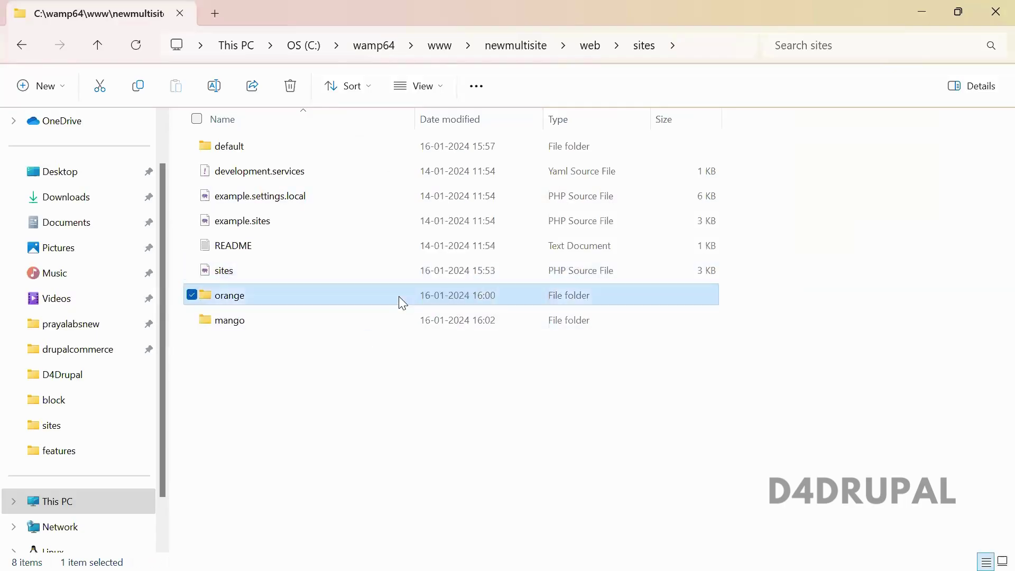
click(433, 201)
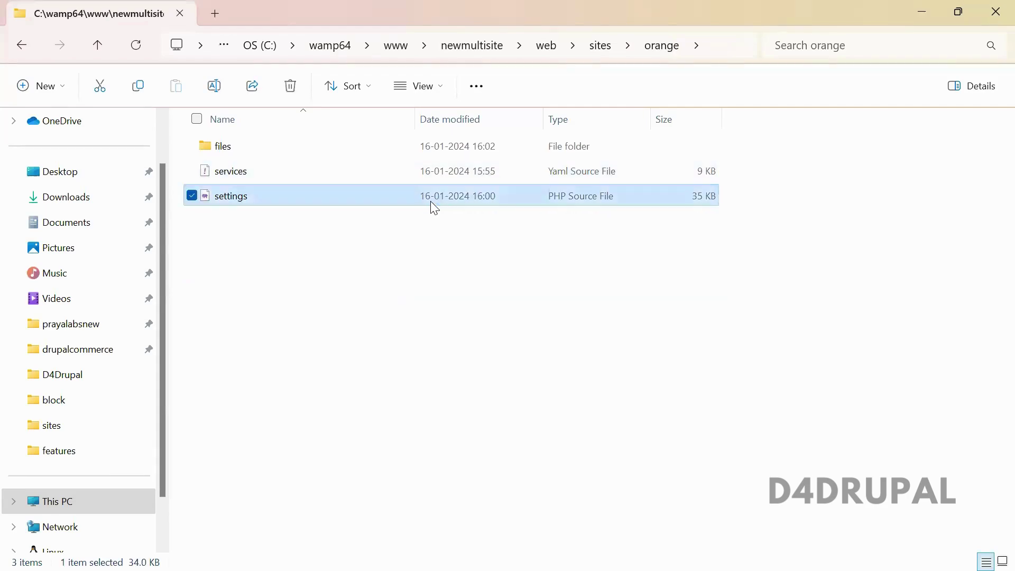
Inspect the $databases entry at the end of orange's settings.php, confirming database 'orange'.
key(alt+Tab)
key(ctrl+a)
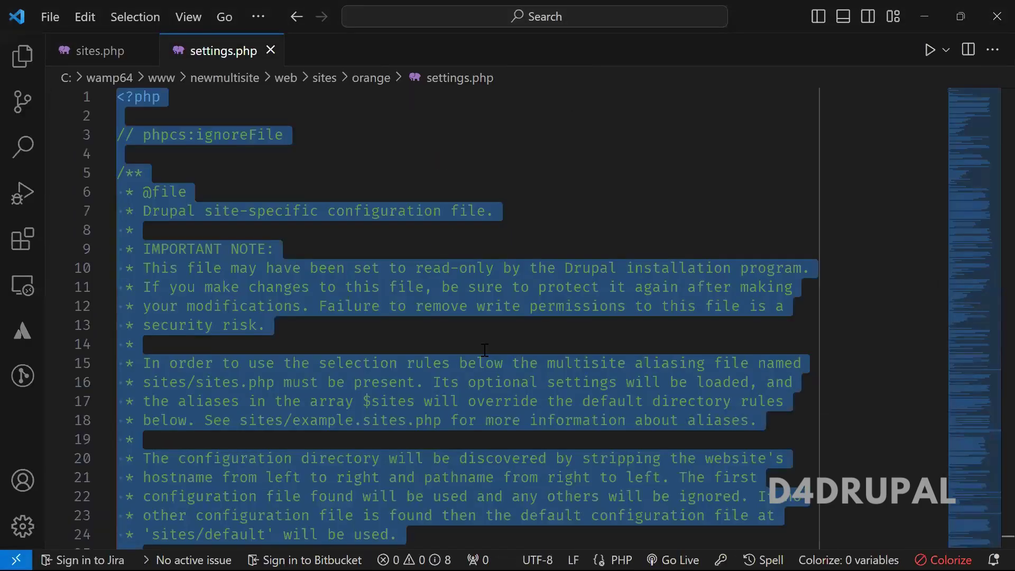
key(ctrl+End)
drag(162, 291, 347, 444)
click(347, 444)
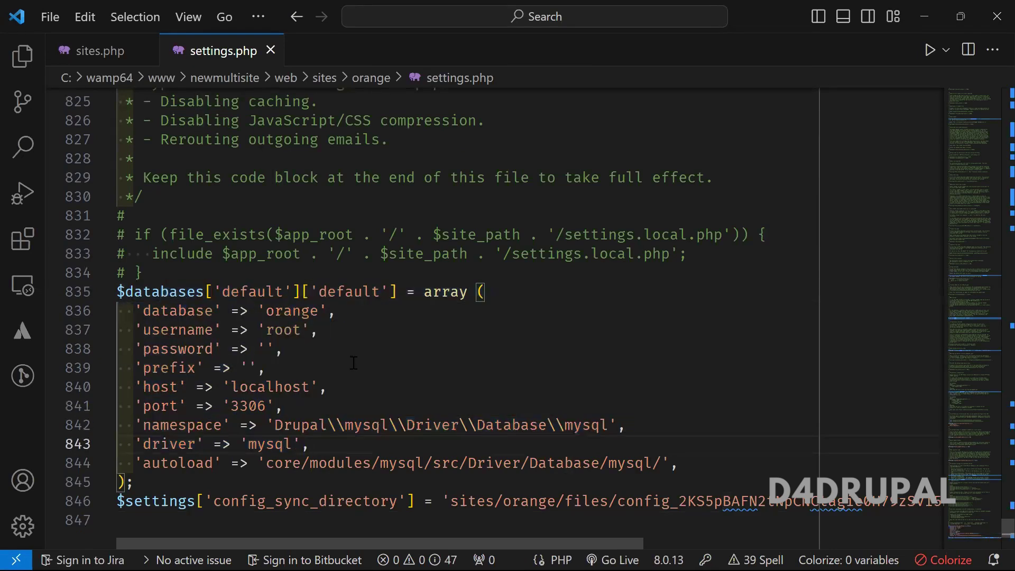
double_click(295, 312)
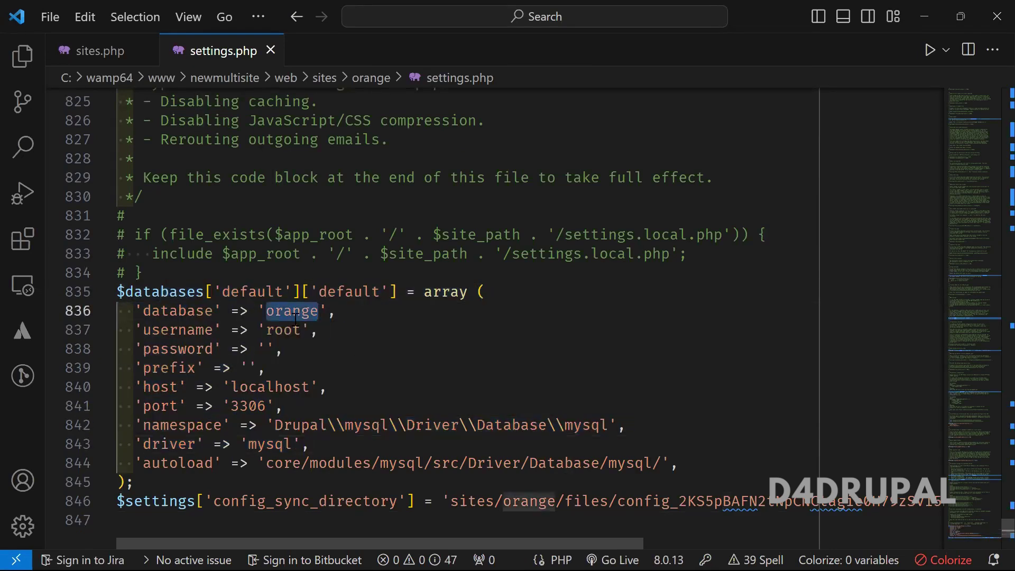
click(362, 382)
key(alt+Tab)
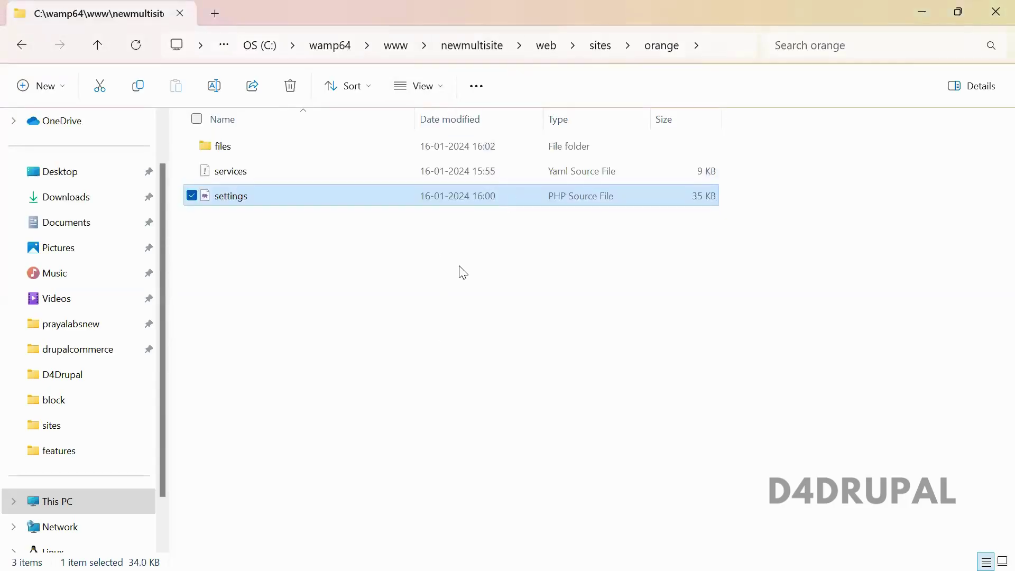
Open the default site's settings.php in the editor and highlight its database name 'apple'.
key(alt+Left)
key(Up)
key(Up)
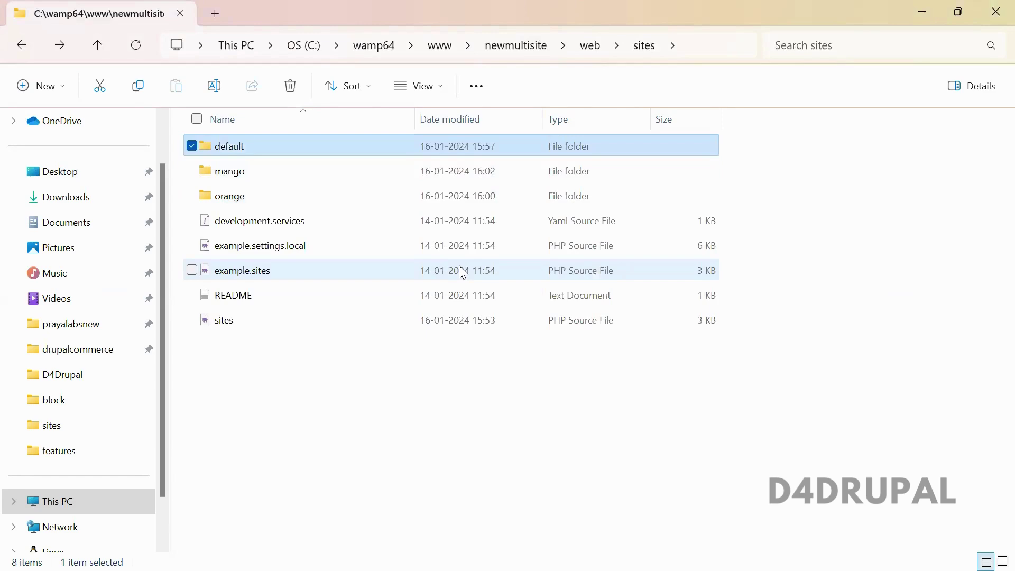
key(Return)
key(Down)
key(Down)
key(Down)
key(Return)
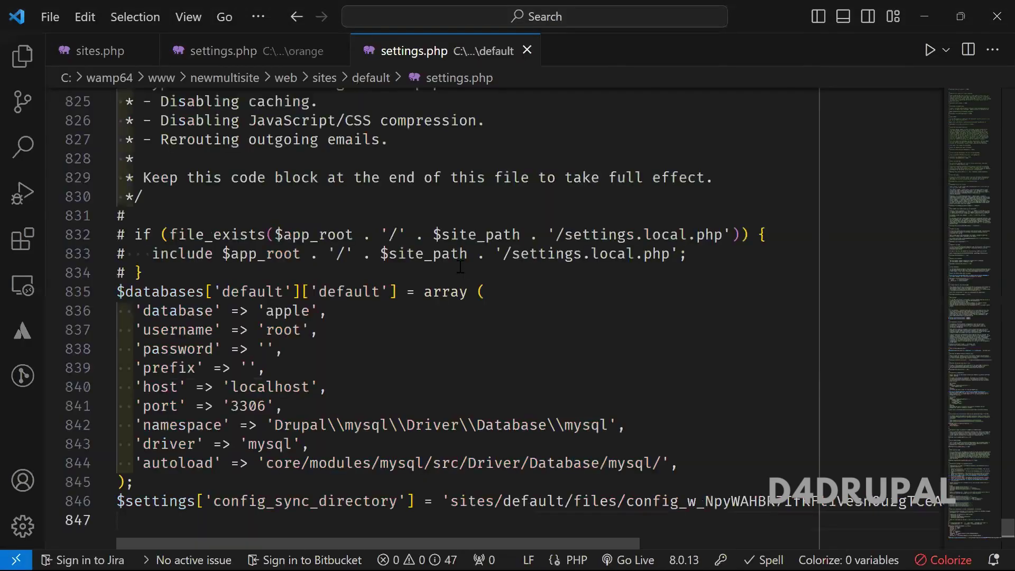
double_click(309, 311)
key(alt+Tab)
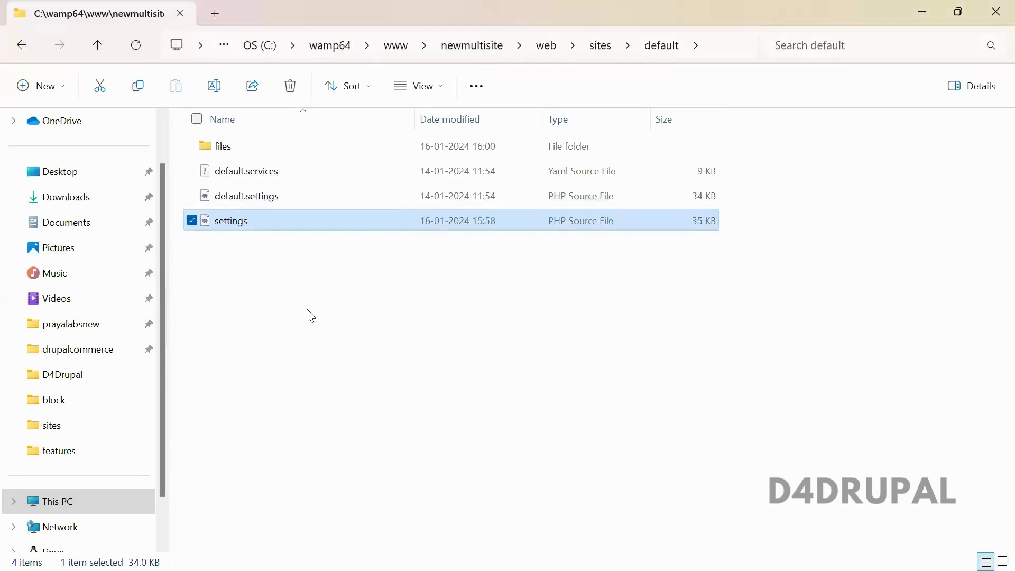
Look through the default files, mango and orange site folders, then return to Git Bash.
click(460, 147)
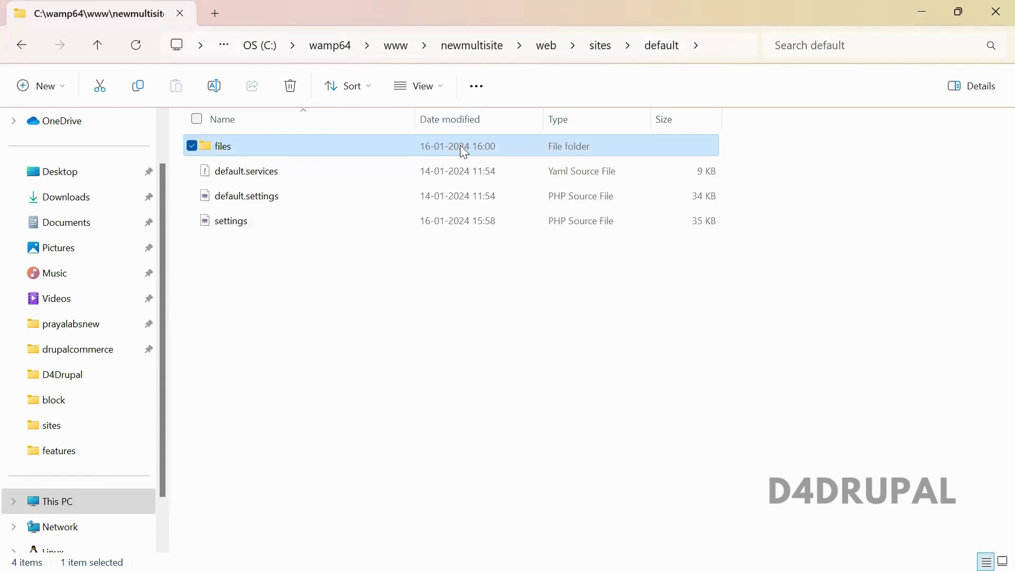
key(BackSpace)
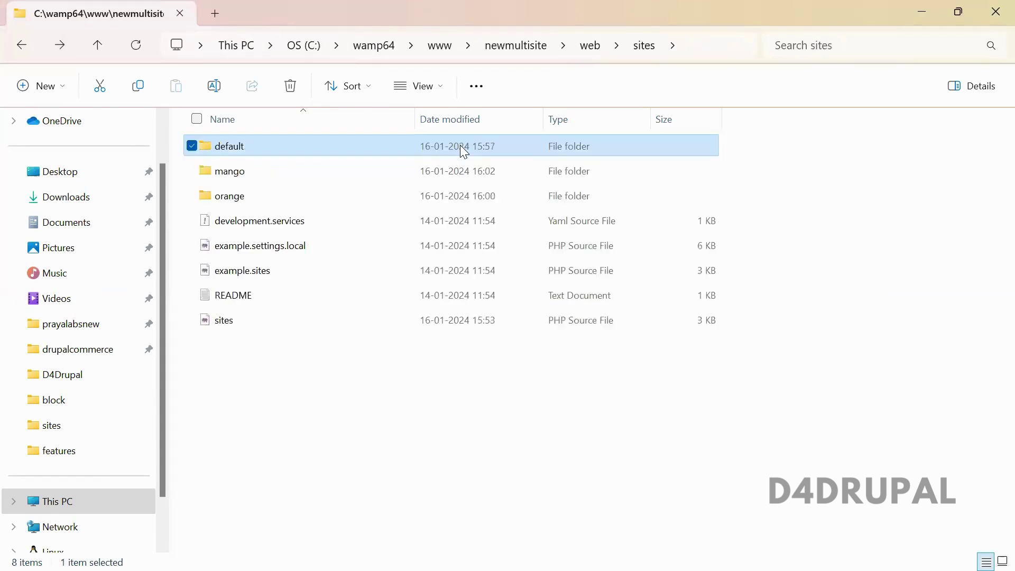
key(Down)
key(Return)
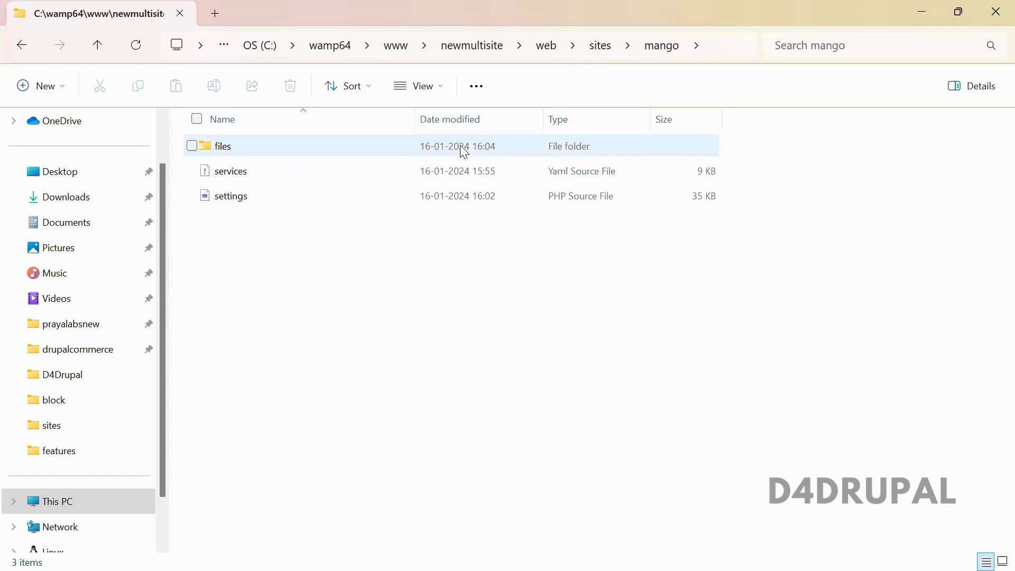
key(BackSpace)
key(Down)
key(Return)
key(BackSpace)
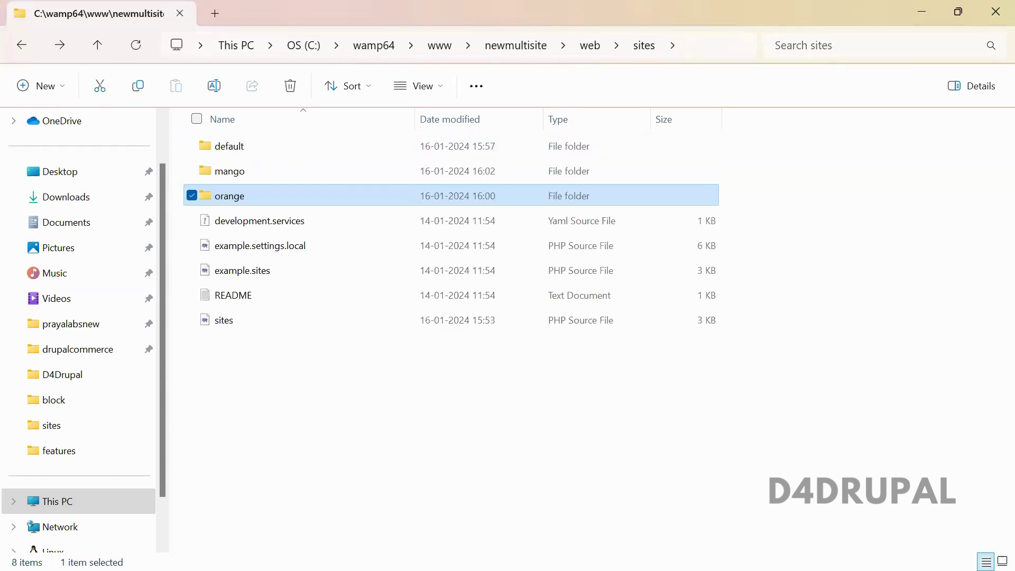
mouse_move(633, 526)
click(682, 551)
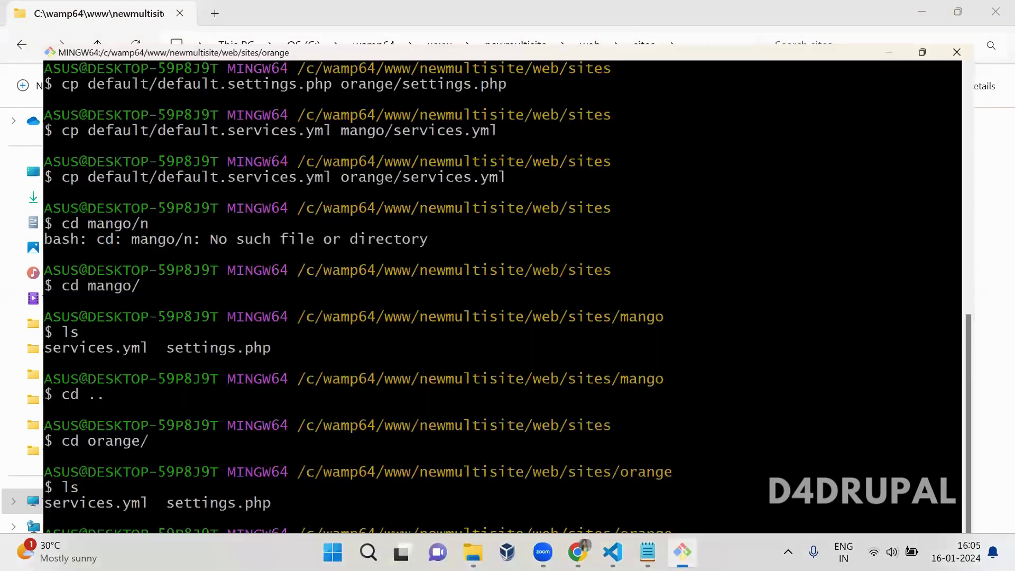
Clear the terminal, composer require drupal/devel via the parent composer.json, then cd ../../.. to the root.
text(c)
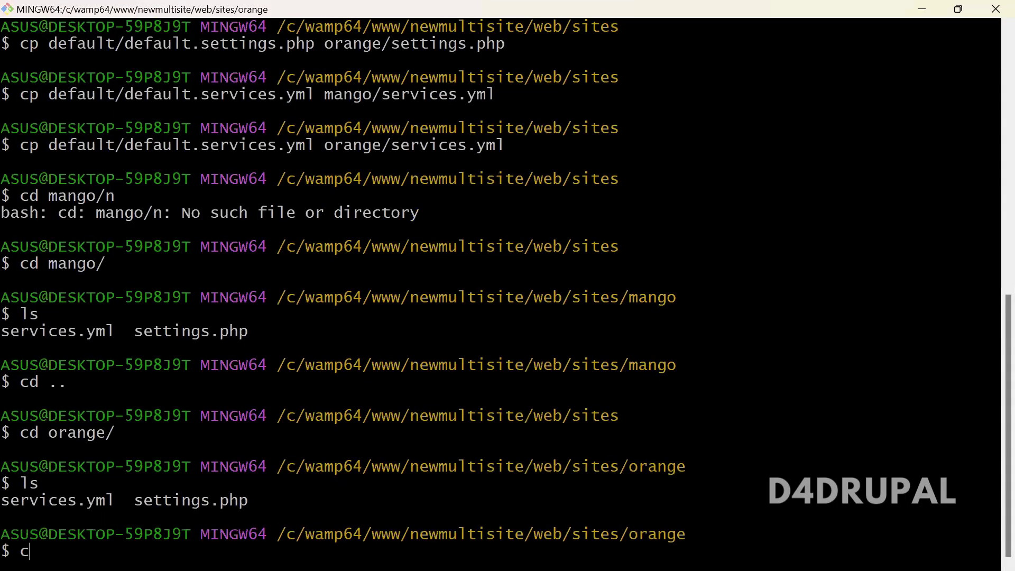
text(lear)
key(Return)
text(composer )
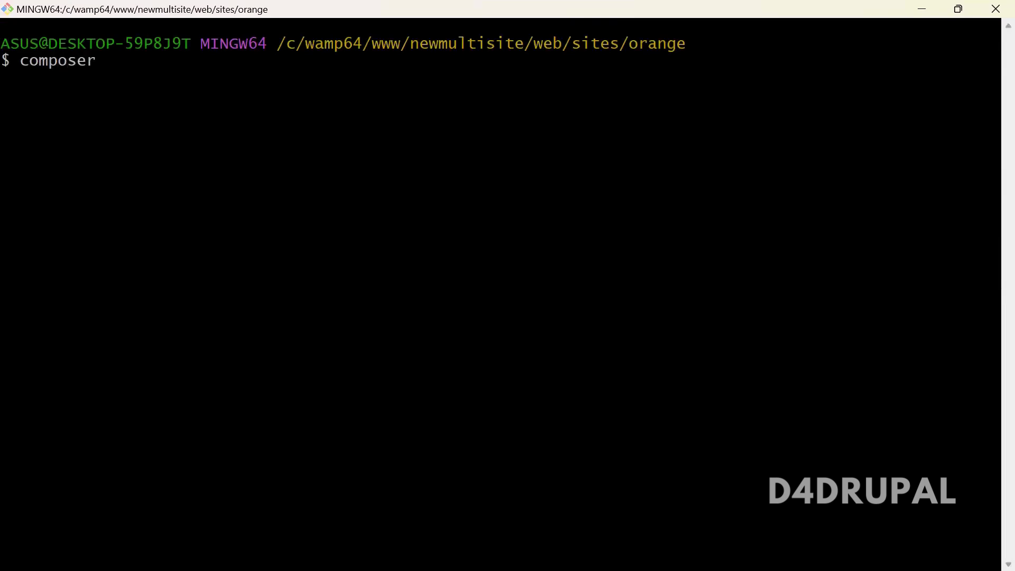
text(require drupal/)
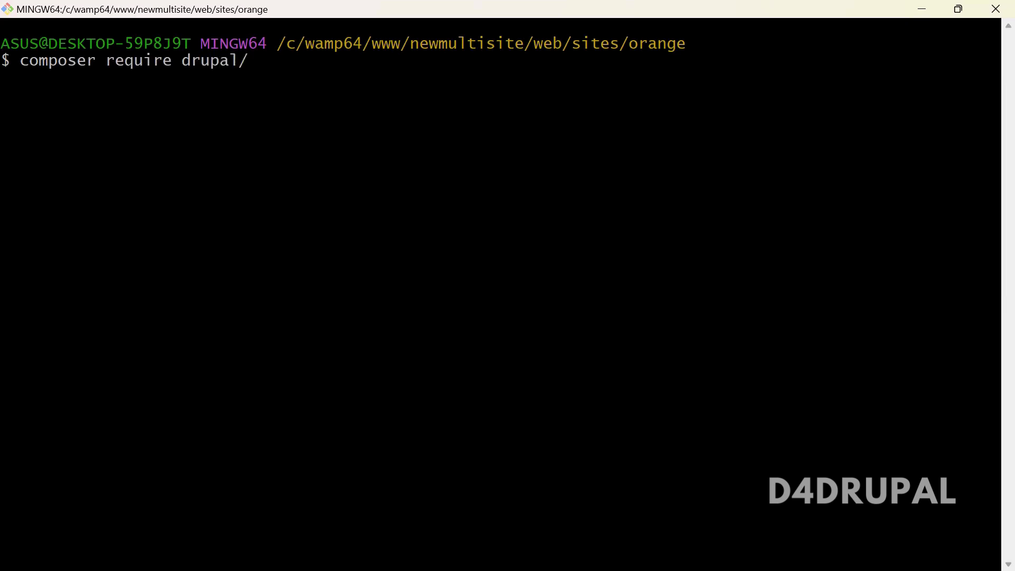
text(devel)
key(Return)
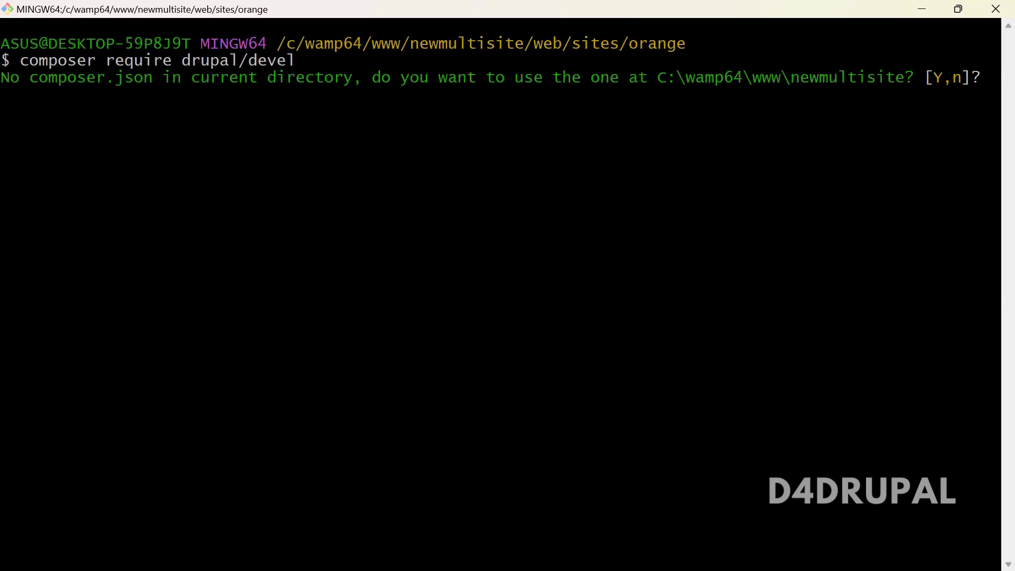
text(Y)
key(Return)
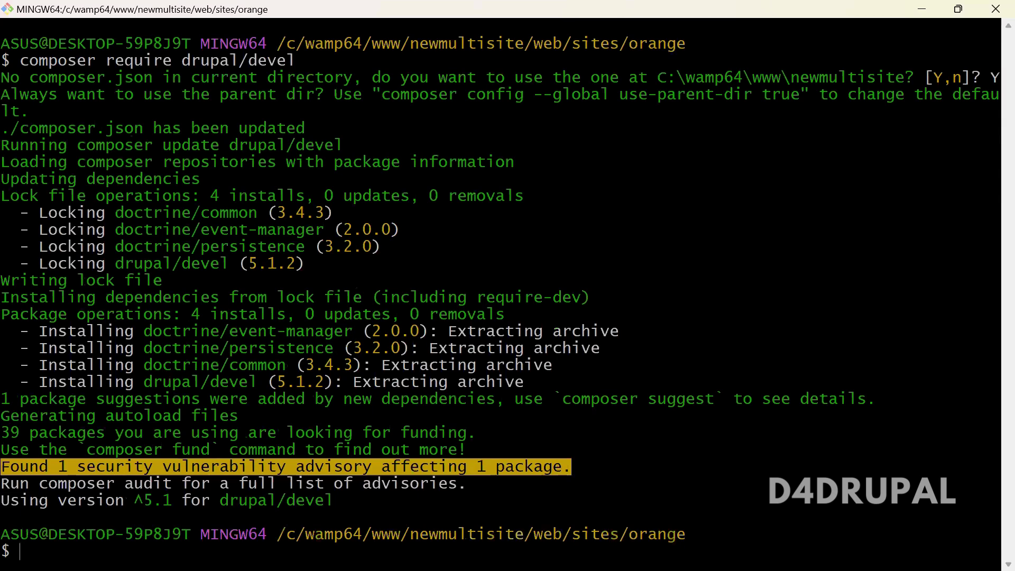
text(cd ../../..)
key(Return)
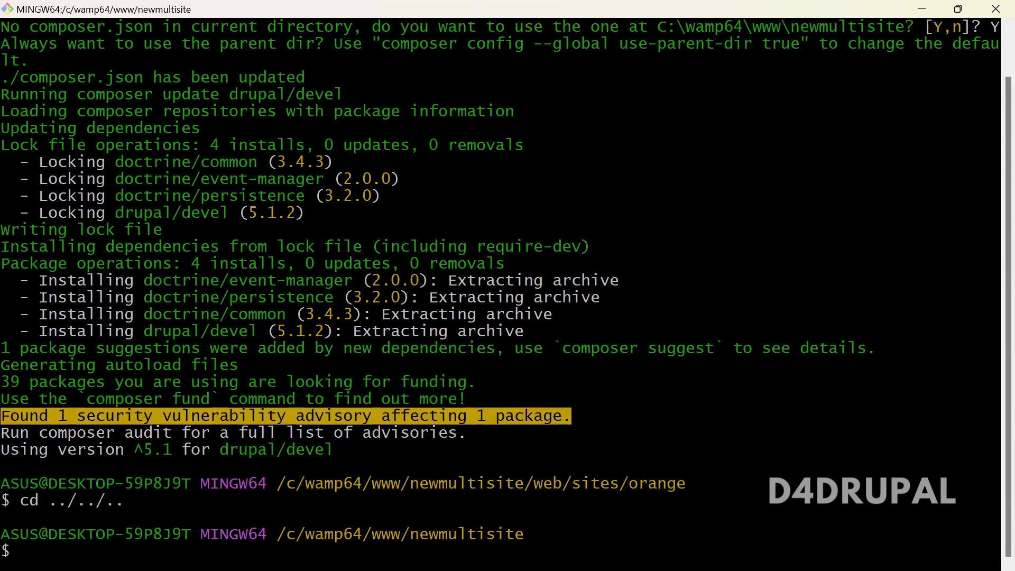
Run drush en devel --uri="mango.local" and highlight devel in the success output.
text(drush en dev)
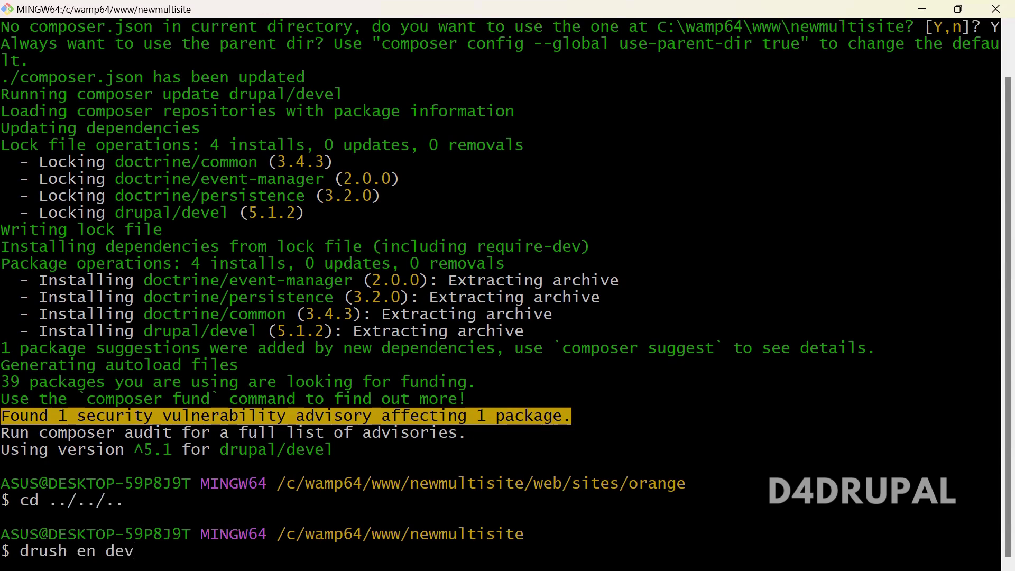
text(el --uri="ma)
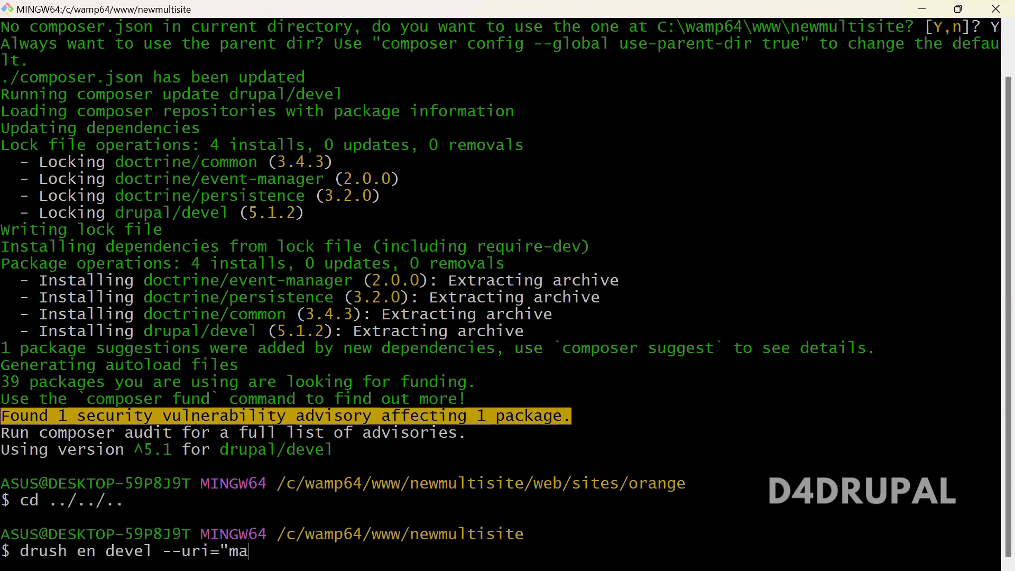
text(ngo.local")
key(Return)
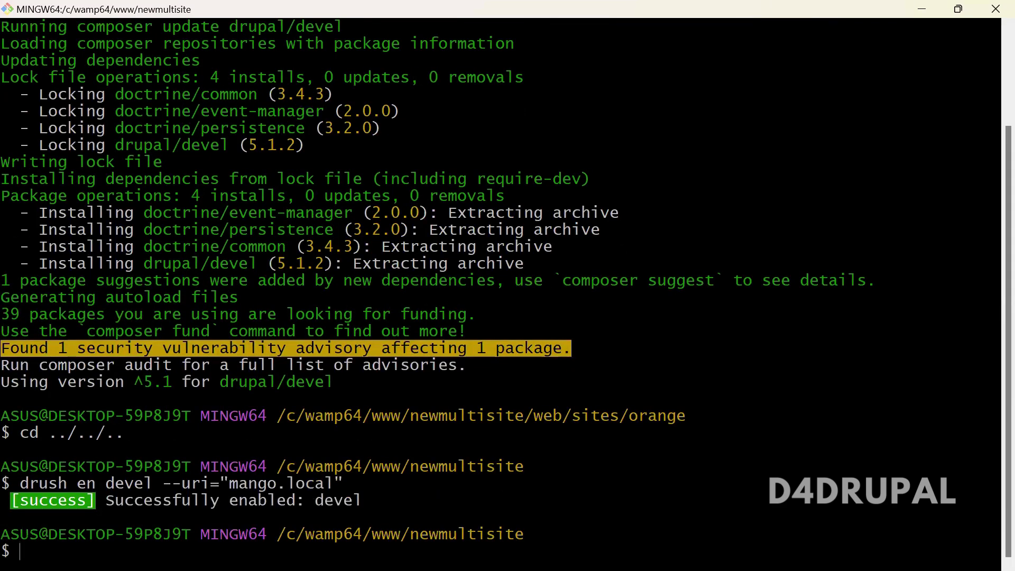
drag(306, 500, 996, 502)
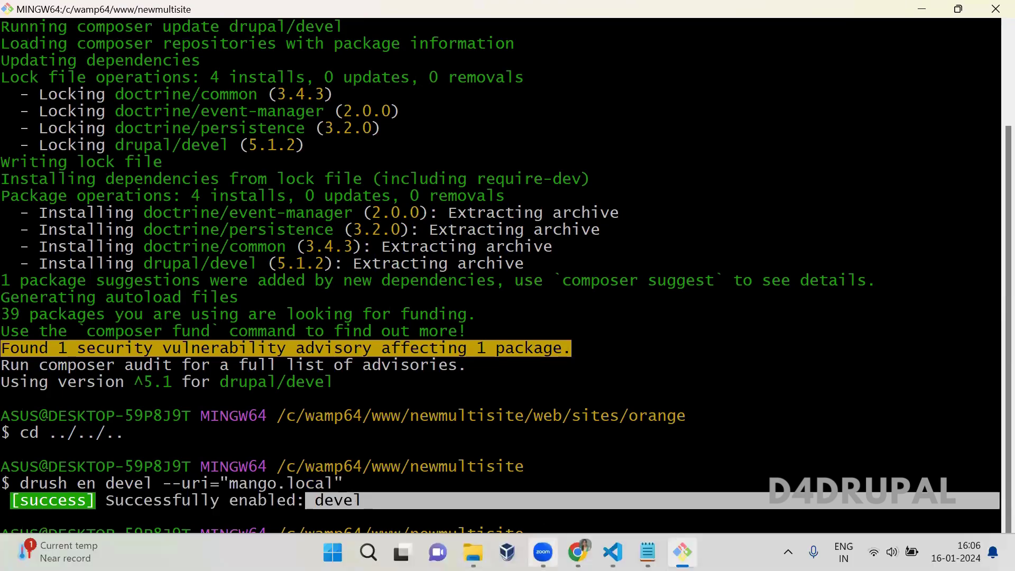
Reload the Mango site and filter its Extend module list for 'devel'.
click(577, 551)
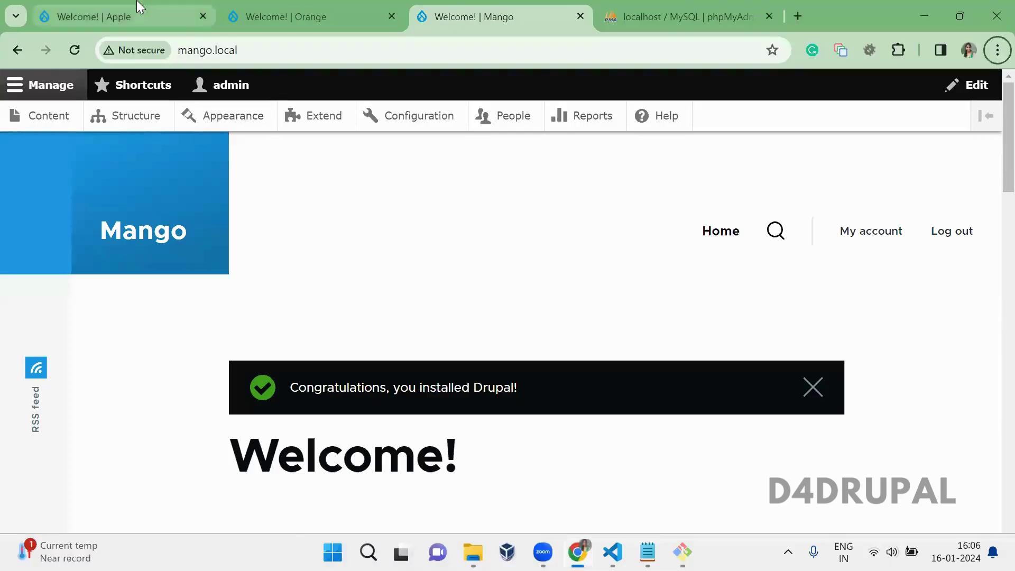
click(74, 57)
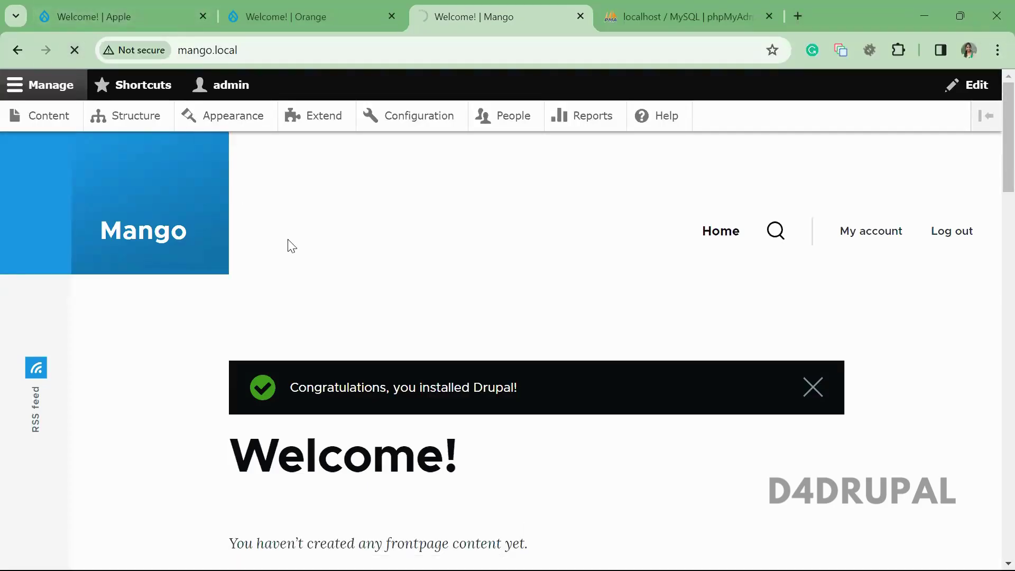
click(316, 132)
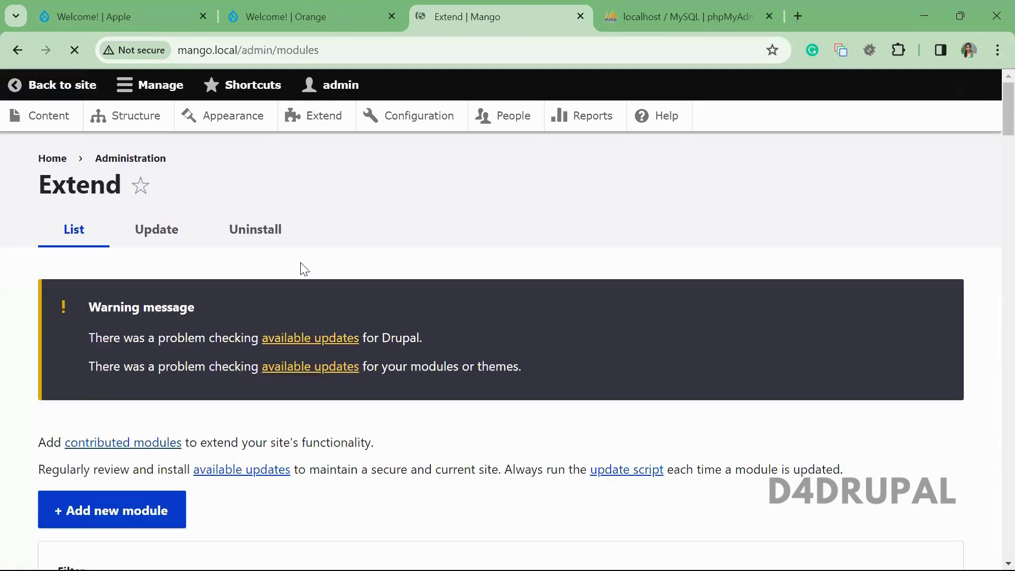
scroll(388, 268, down, 5)
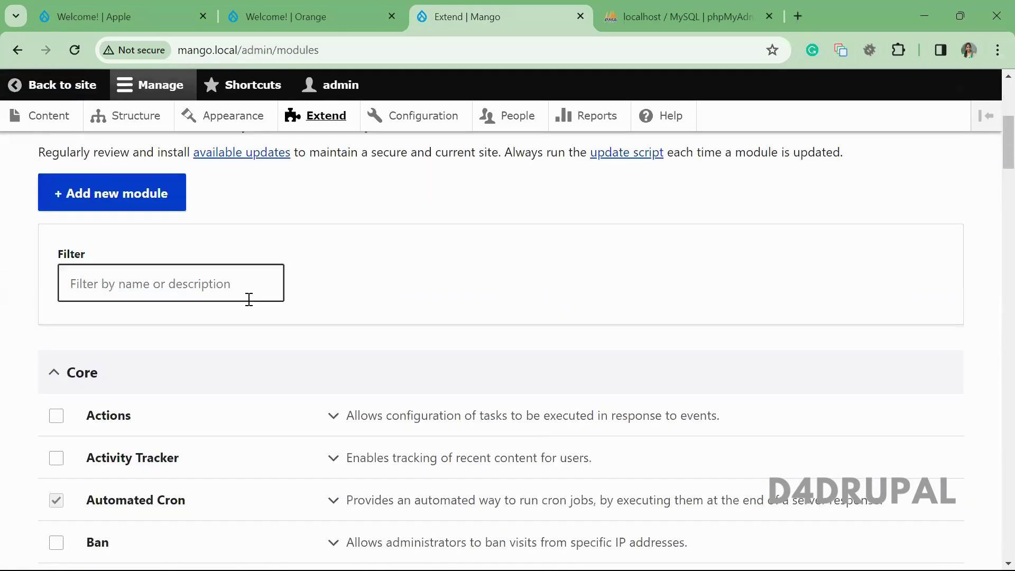
click(248, 299)
text(devel)
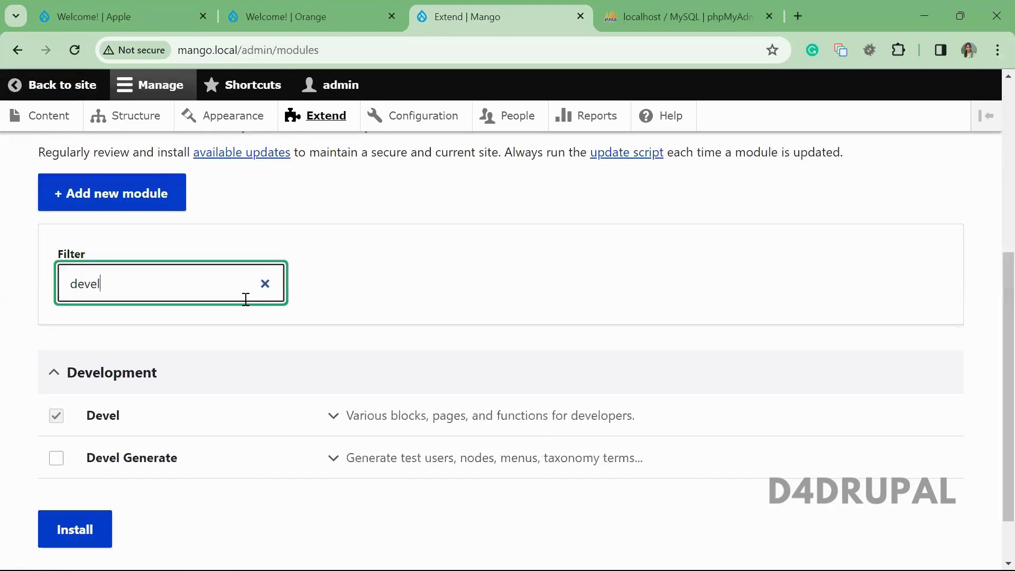
Filter the Orange site's Extend list for 'devel' to confirm it is unchecked, then return to File Explorer.
click(295, 10)
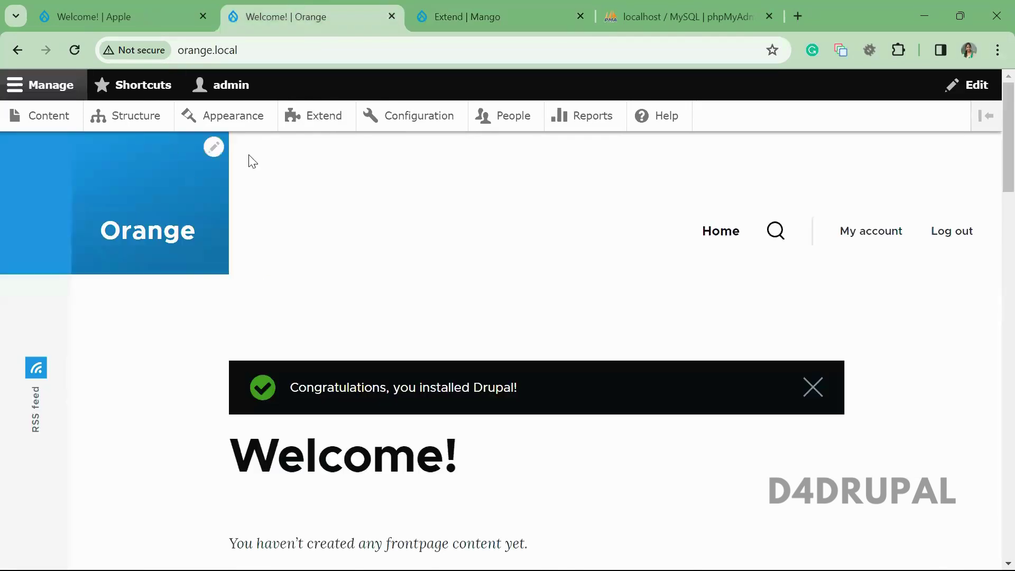
click(312, 117)
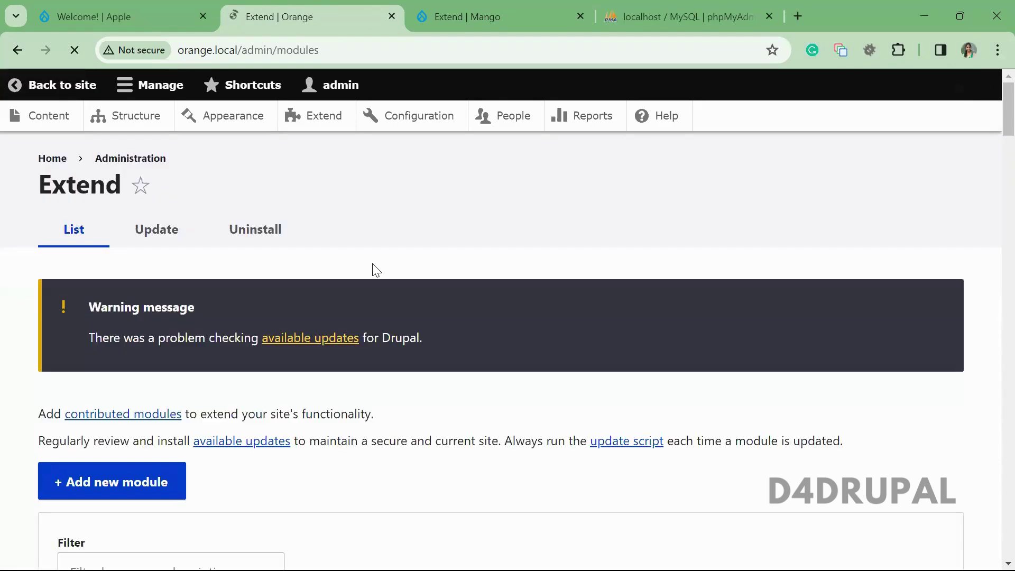
scroll(373, 270, down, 4)
click(245, 319)
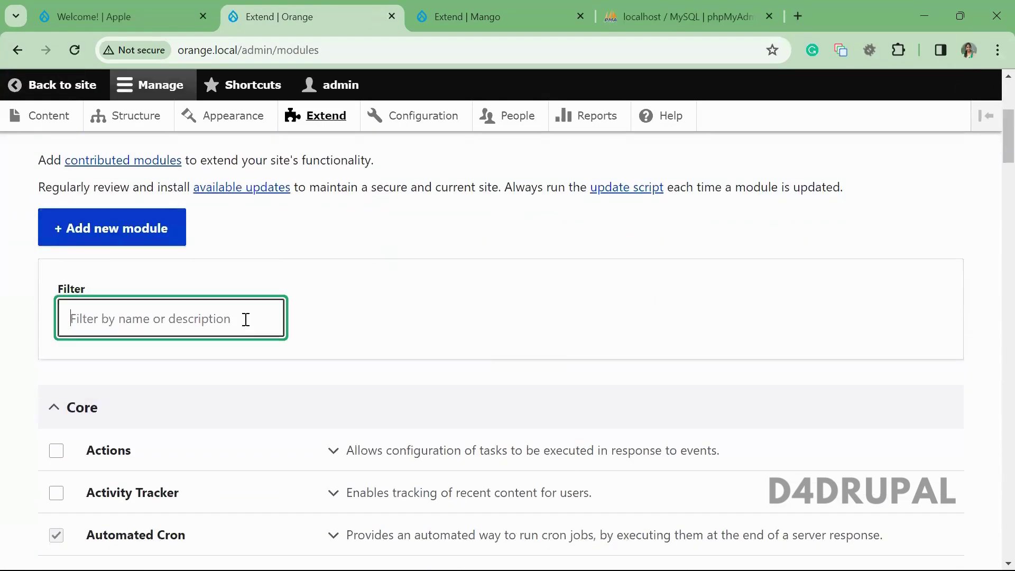
text(devel)
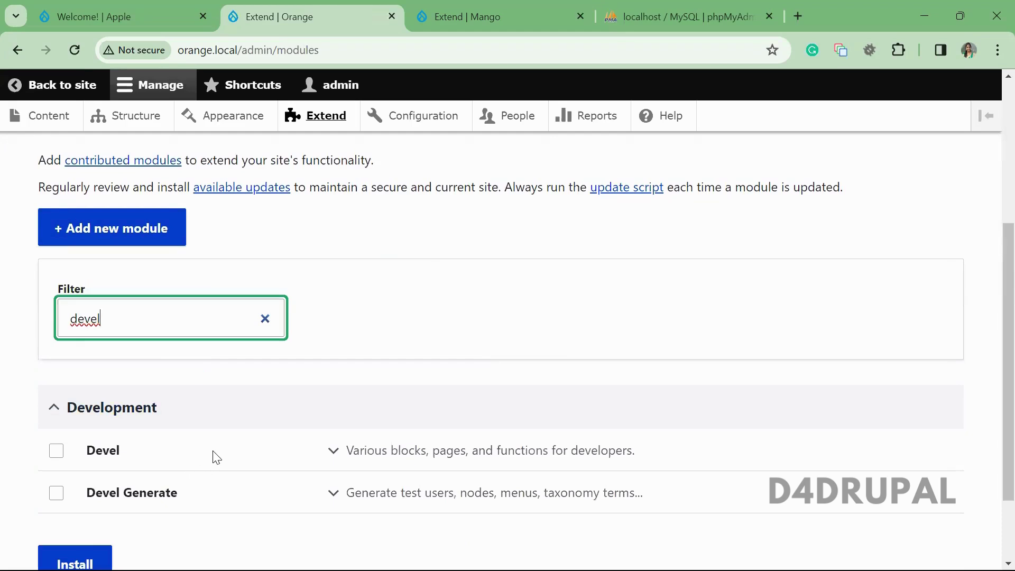
drag(216, 457, 104, 448)
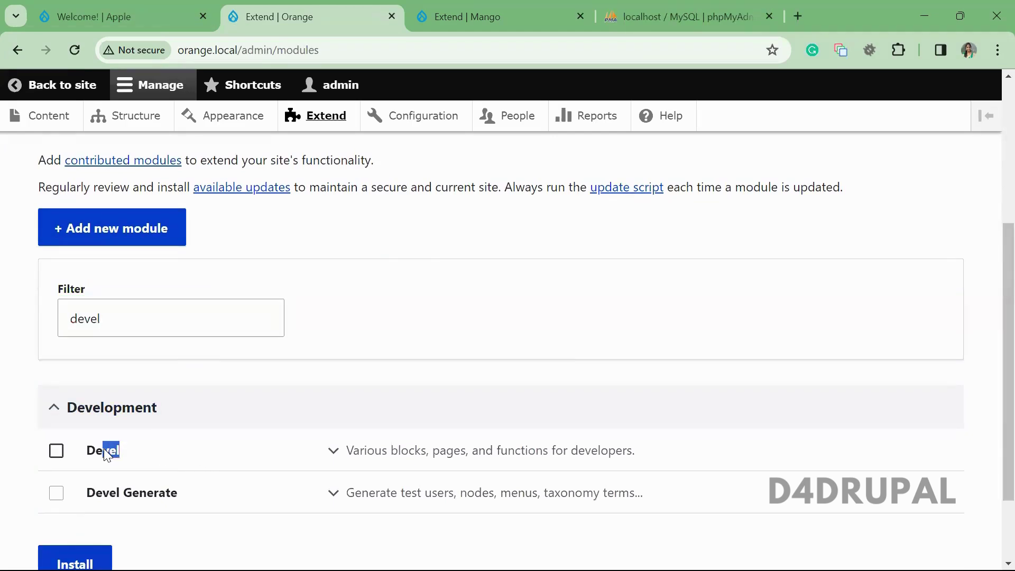
click(452, 231)
mouse_move(634, 569)
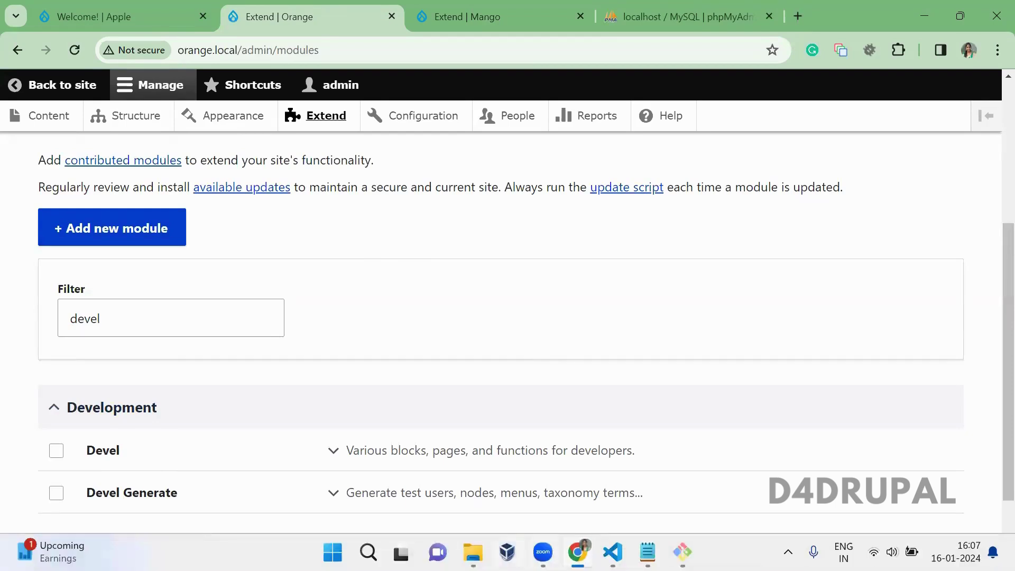
click(473, 552)
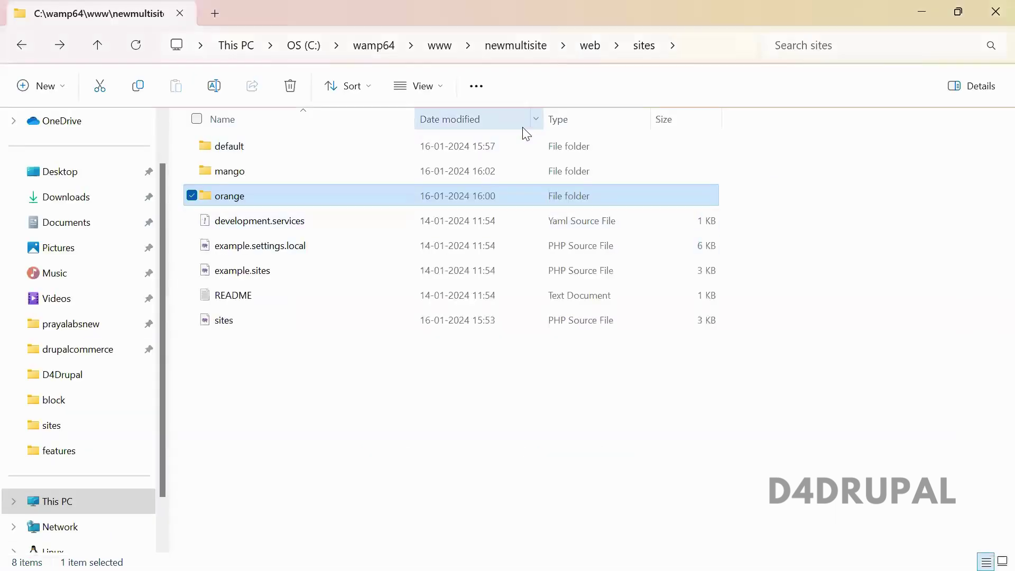
Check devel under web/modules/contrib, then navigate into the sites/mango folder.
key(alt+Up)
double_click(280, 167)
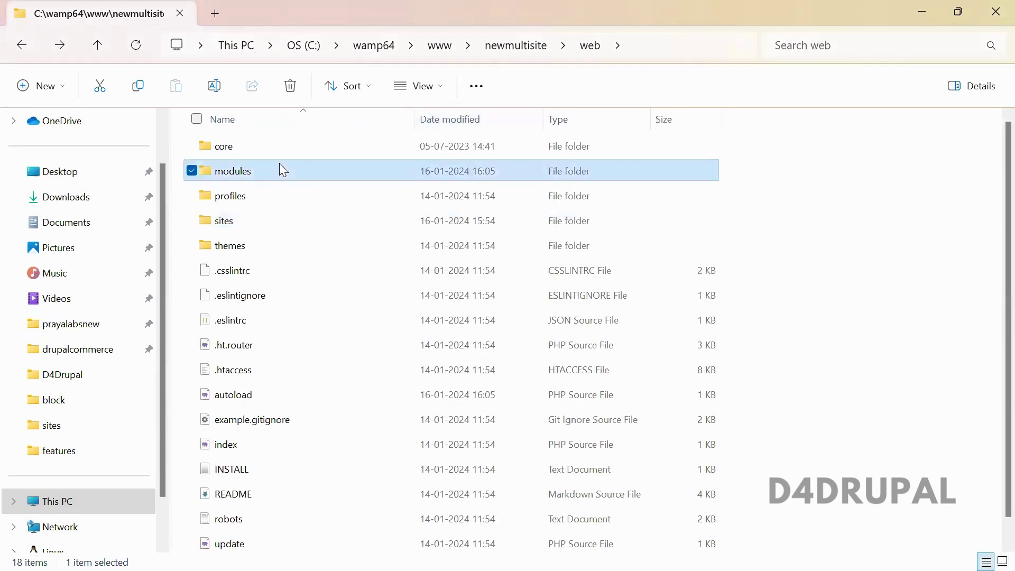
double_click(291, 153)
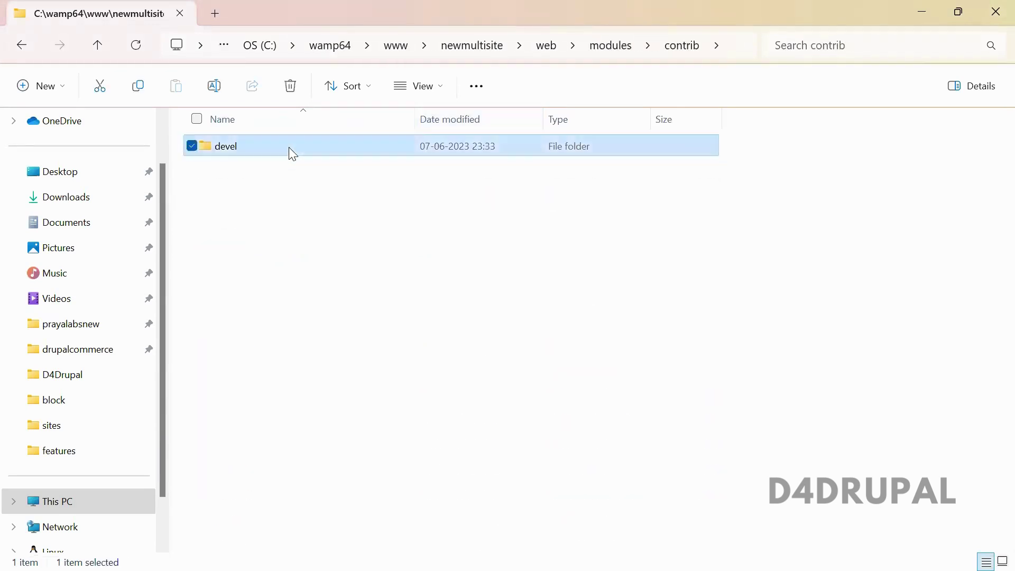
double_click(291, 153)
key(alt+Up)
key(alt+Up)
key(alt+Up)
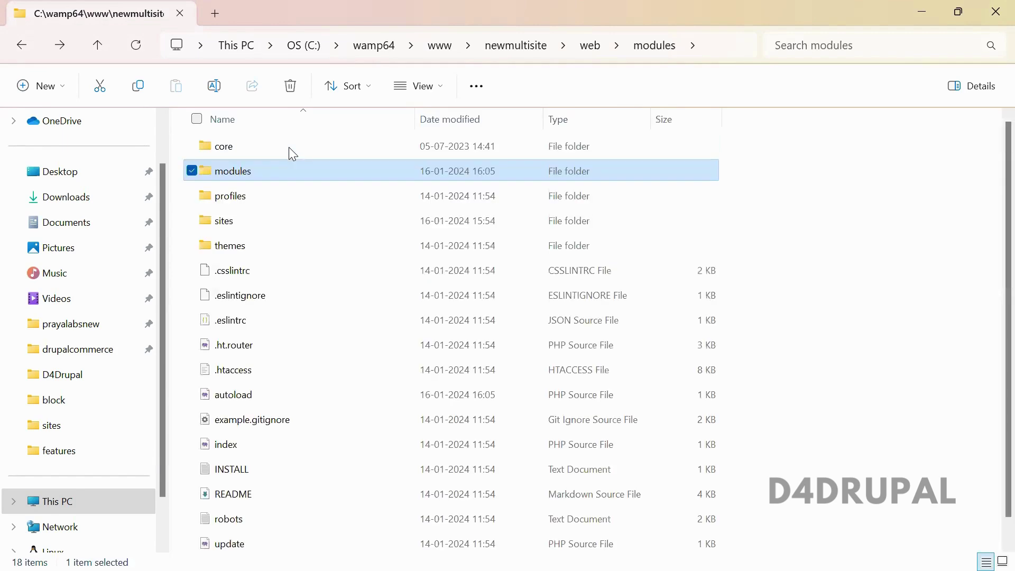
key(Down)
key(Down)
key(Down)
key(Up)
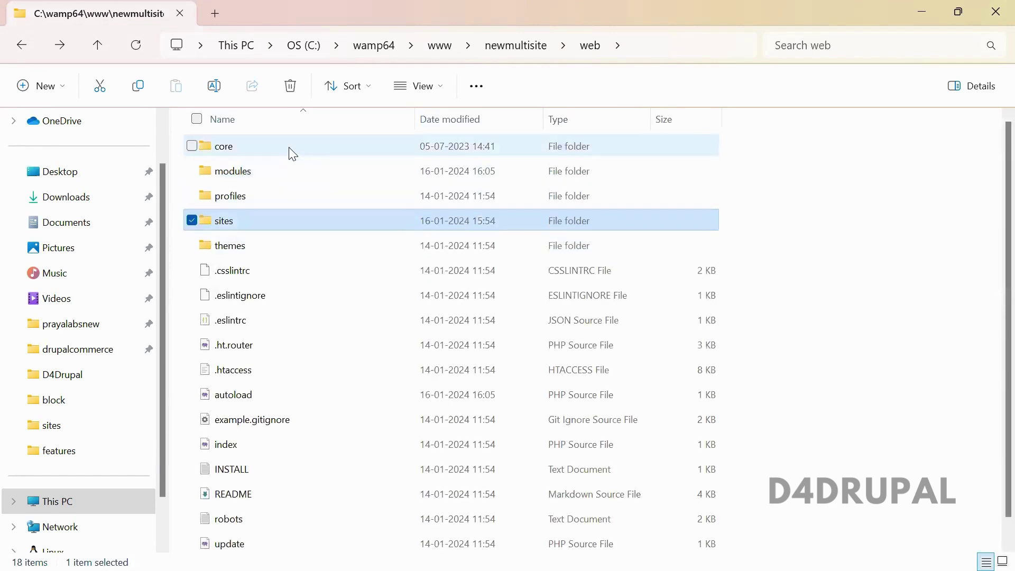
key(Return)
key(Down)
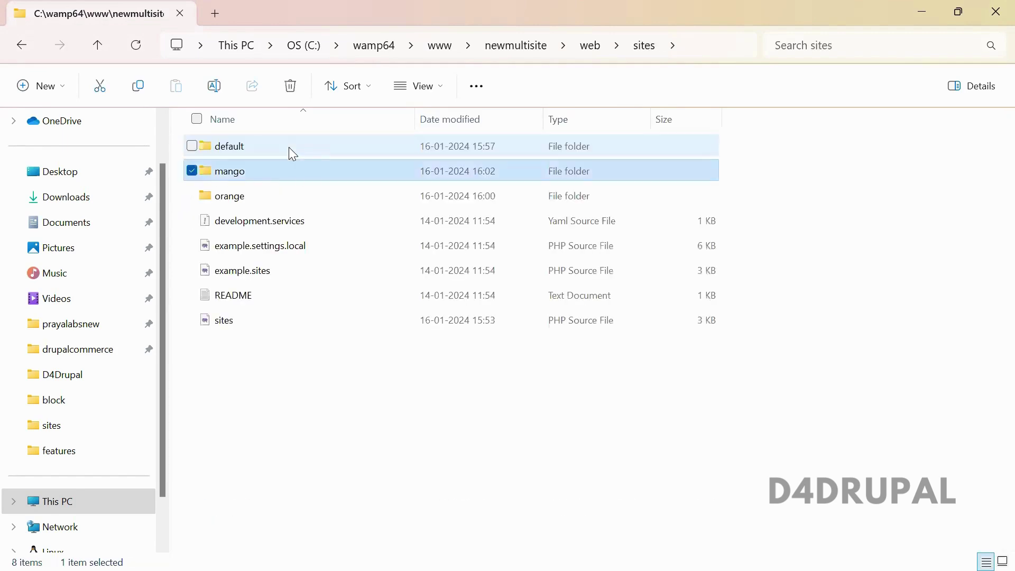
key(Return)
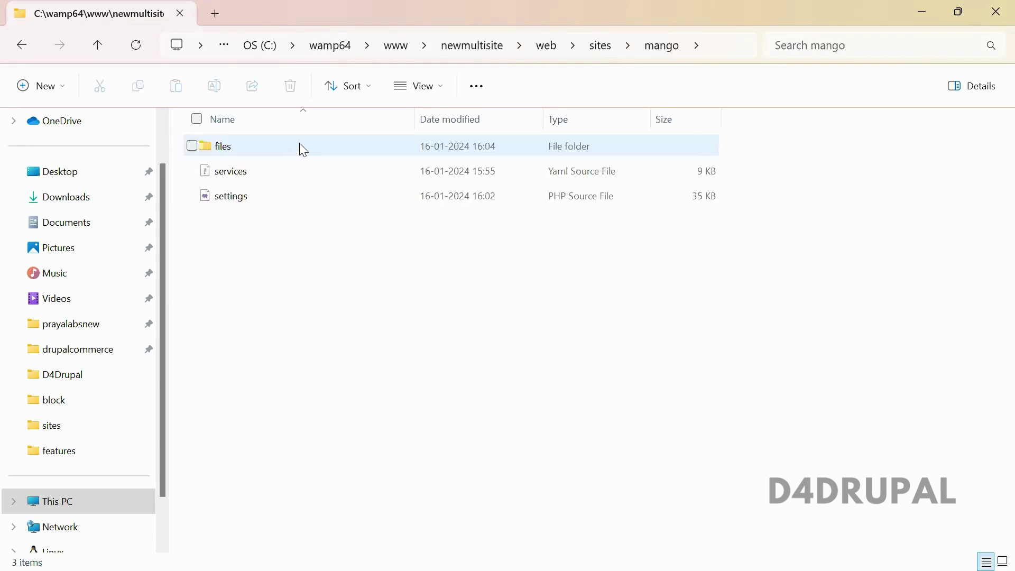
Create a new folder named modules inside sites/mango.
right_click(380, 369)
click(431, 389)
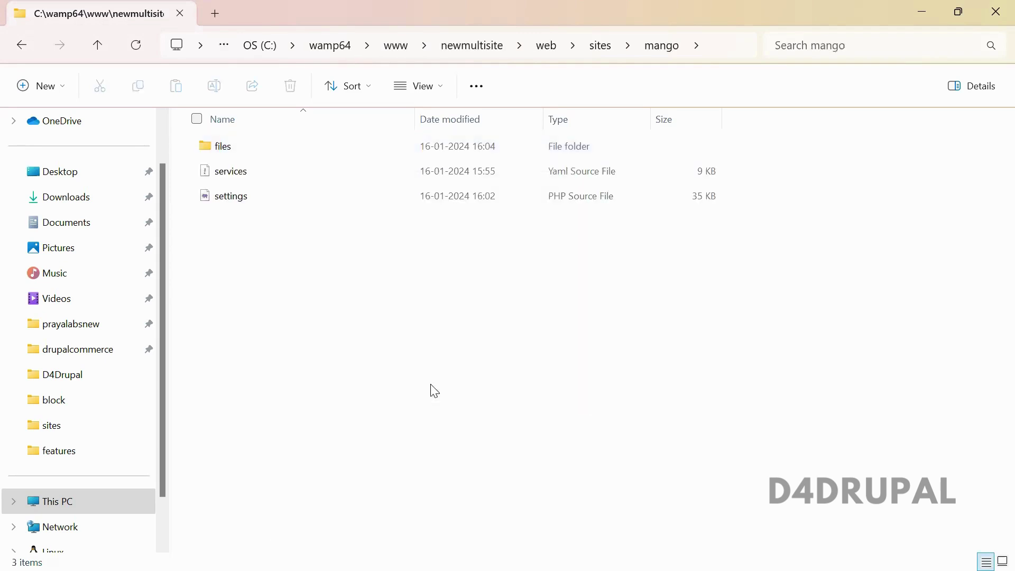
click(386, 407)
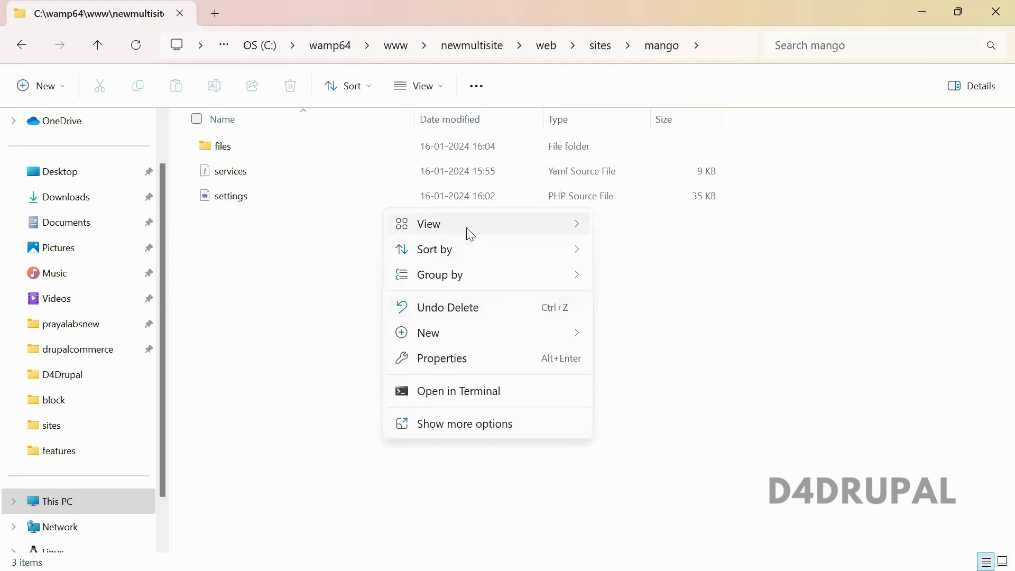
mouse_move(474, 338)
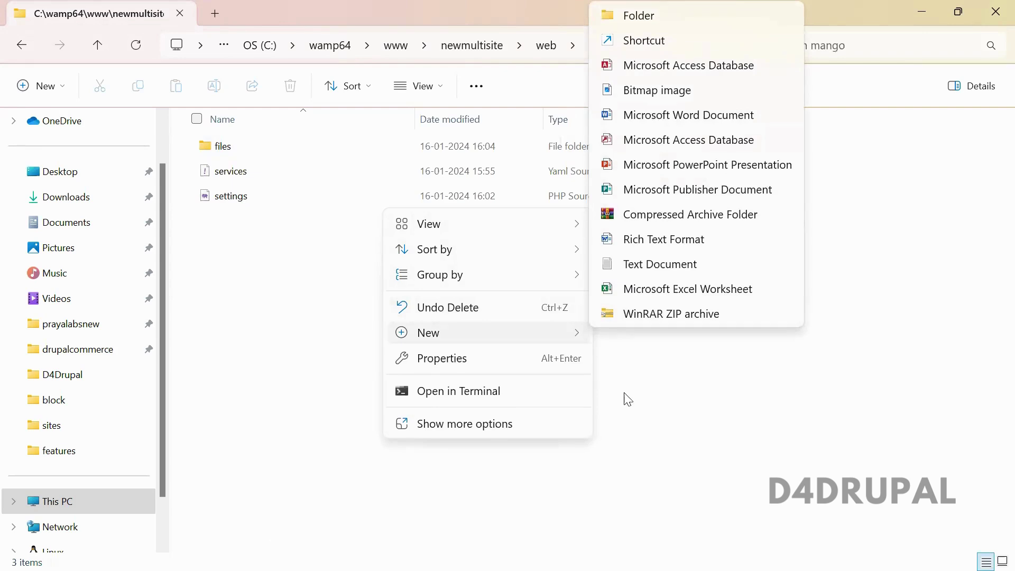
click(780, 73)
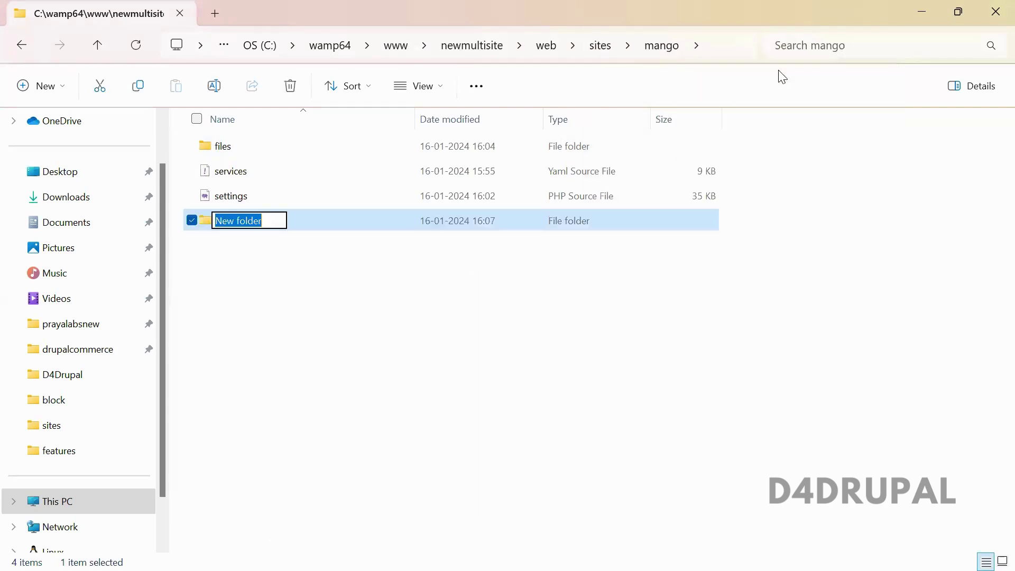
text(modules)
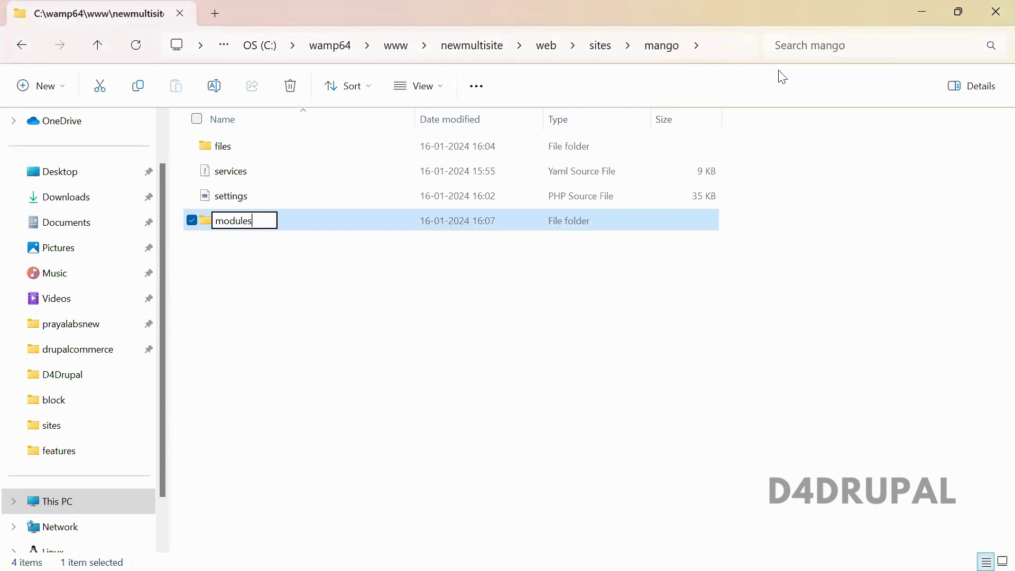
key(Return)
Inside mango's modules folder, create and open a new folder named custom.
double_click(462, 225)
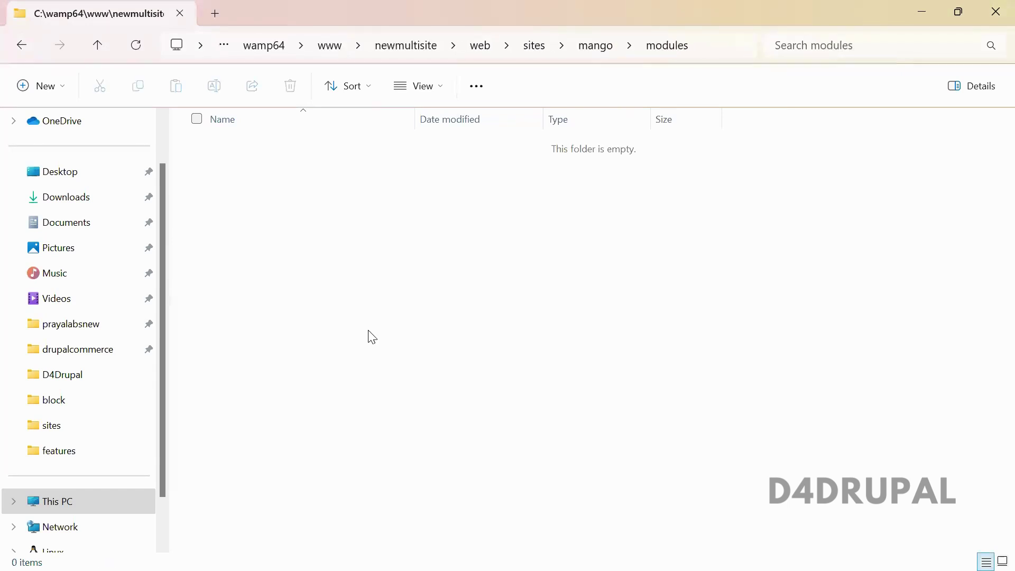
right_click(370, 336)
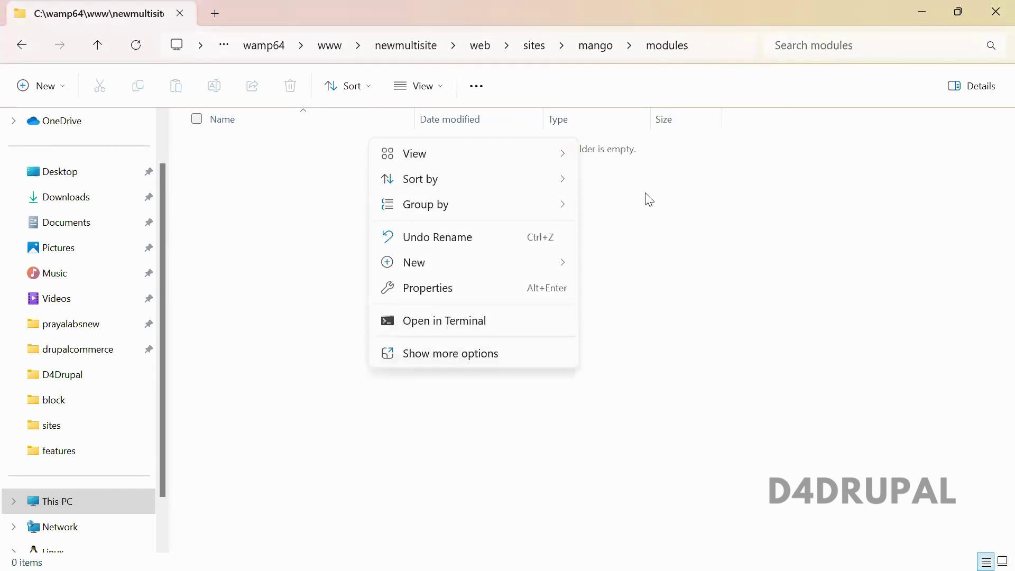
mouse_move(566, 259)
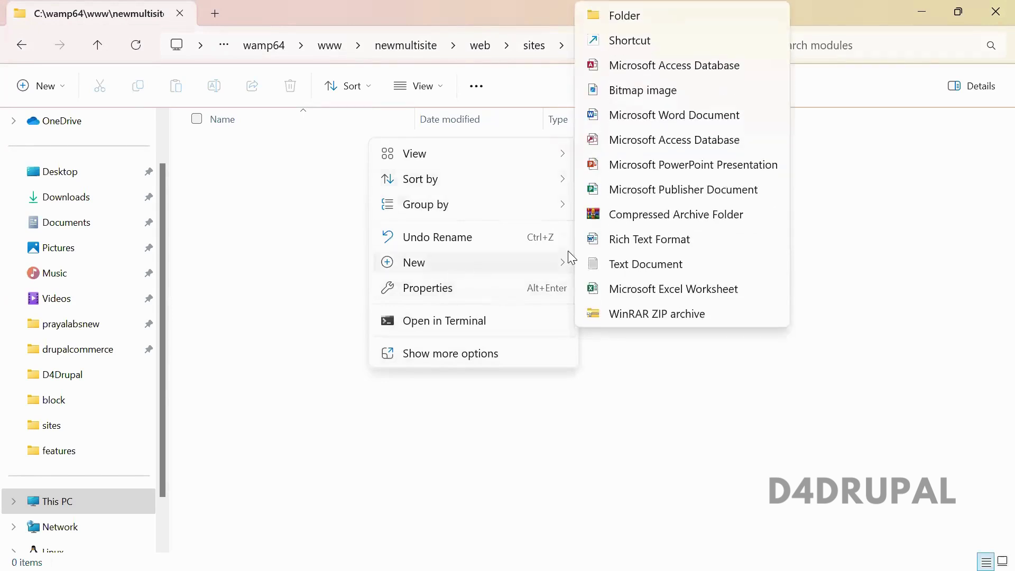
click(650, 22)
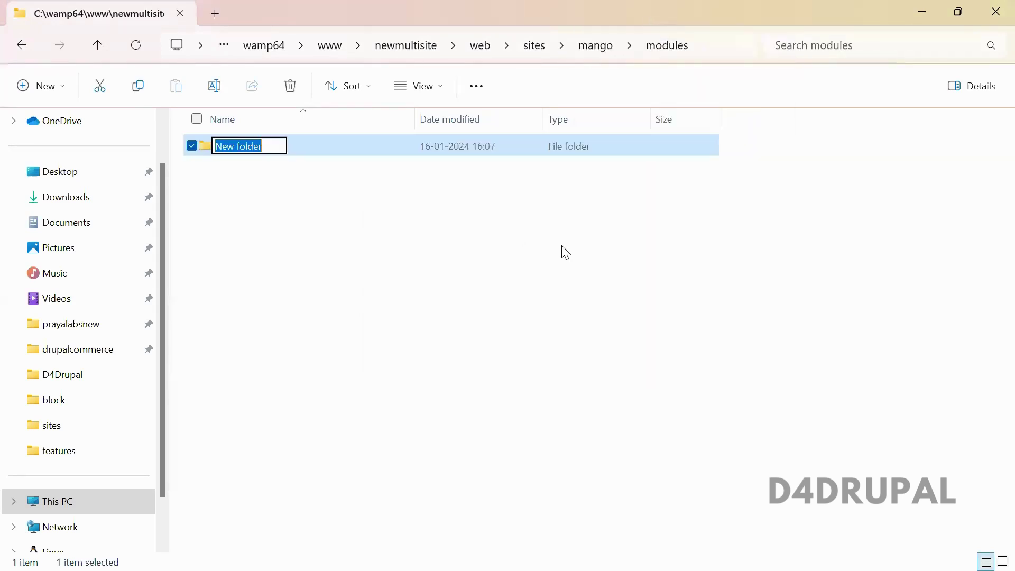
text(custom)
key(Return)
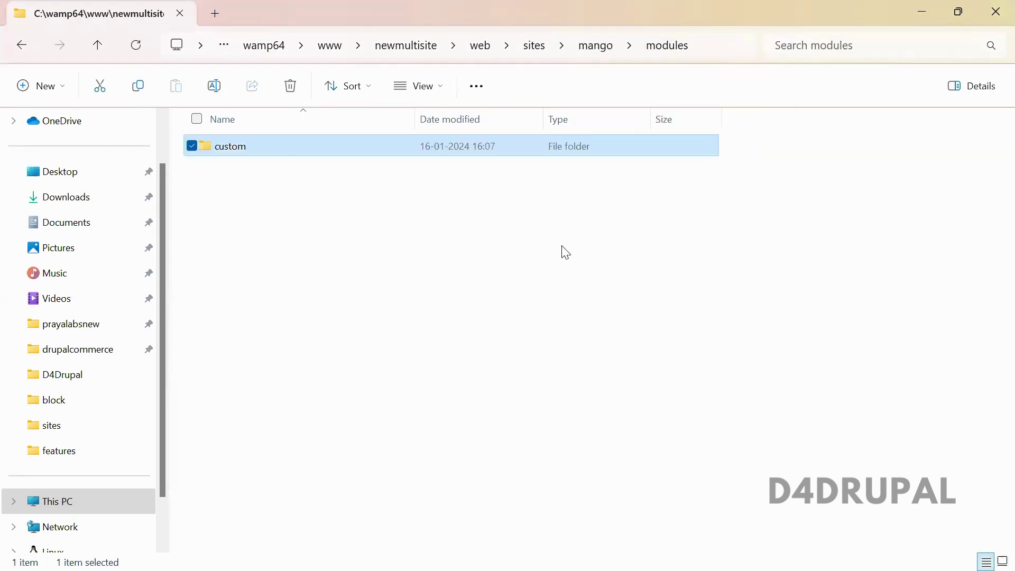
key(Return)
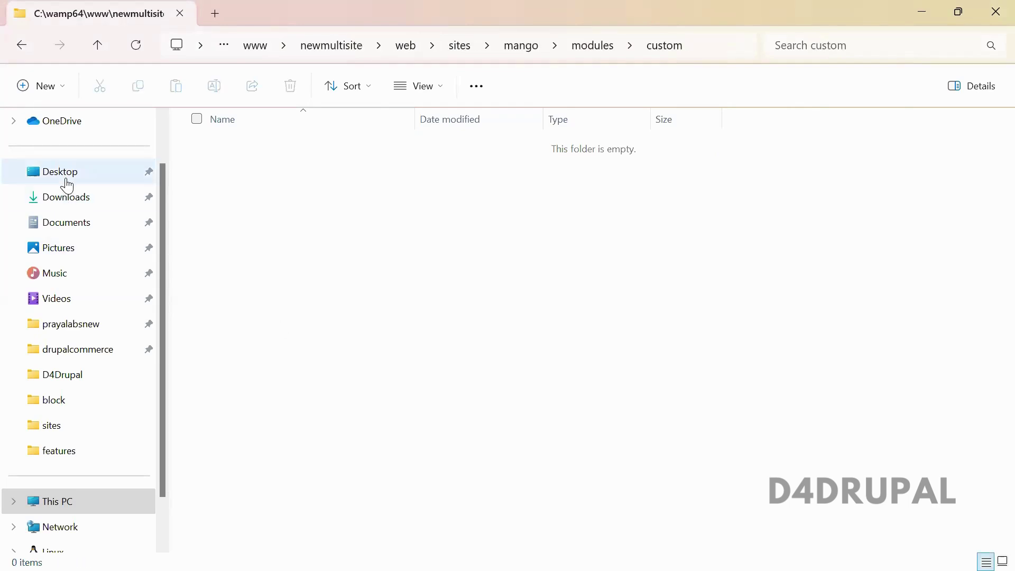
Copy the custom_batch folder from Desktop\gitd4drupal\d4drupal into mango's modules/custom folder.
right_click(67, 185)
click(118, 230)
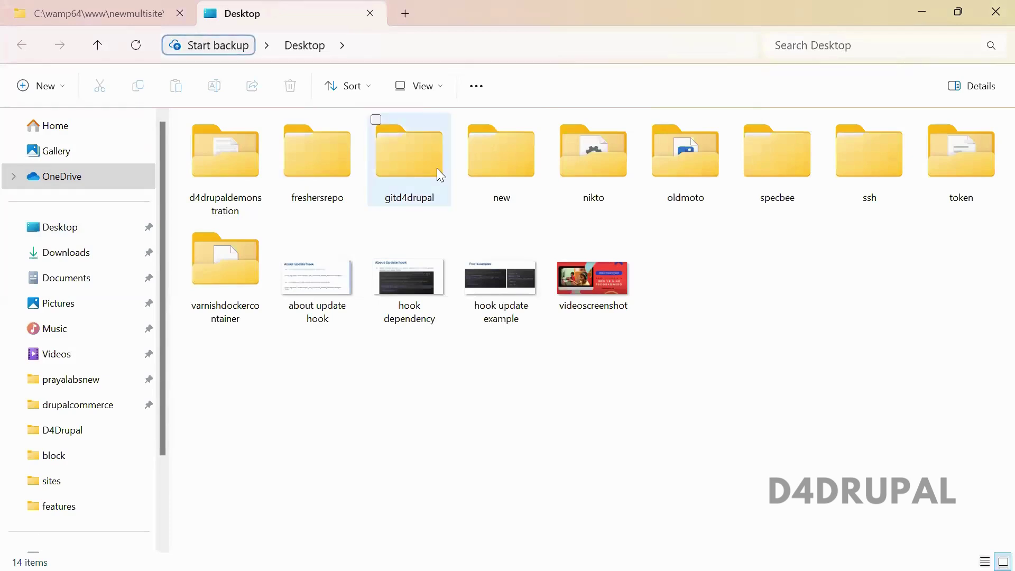
double_click(438, 170)
double_click(368, 145)
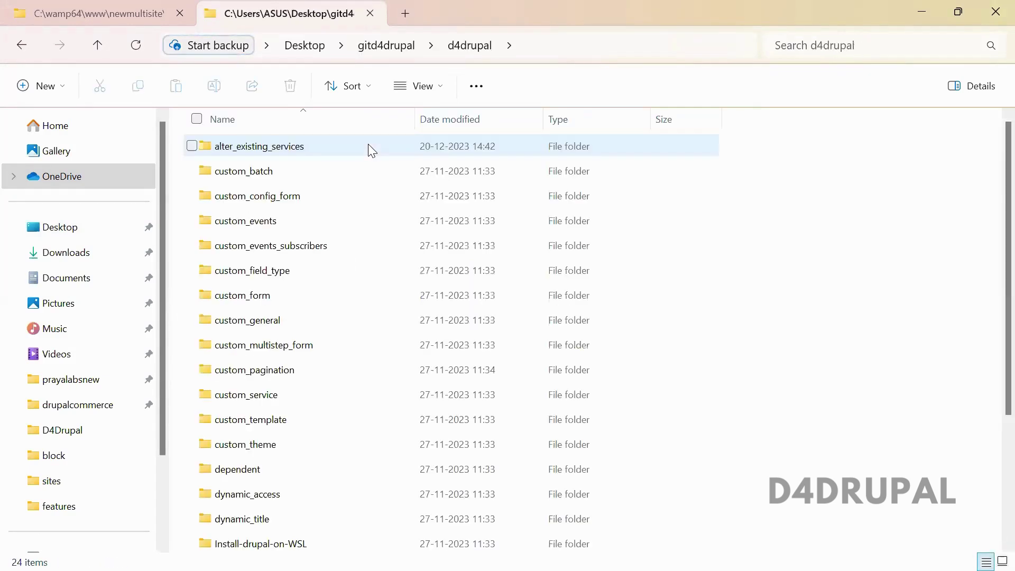
click(355, 167)
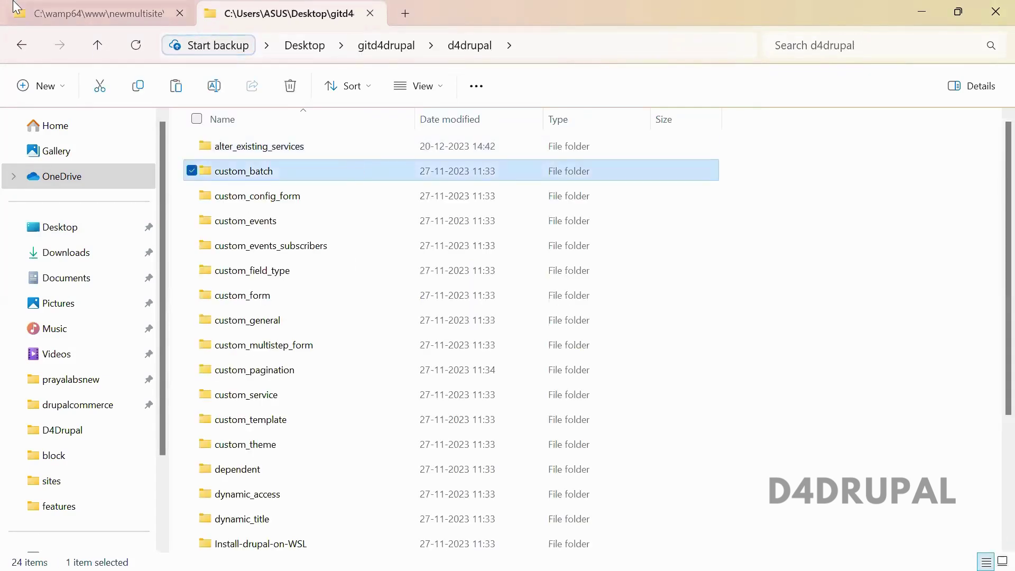
click(74, 16)
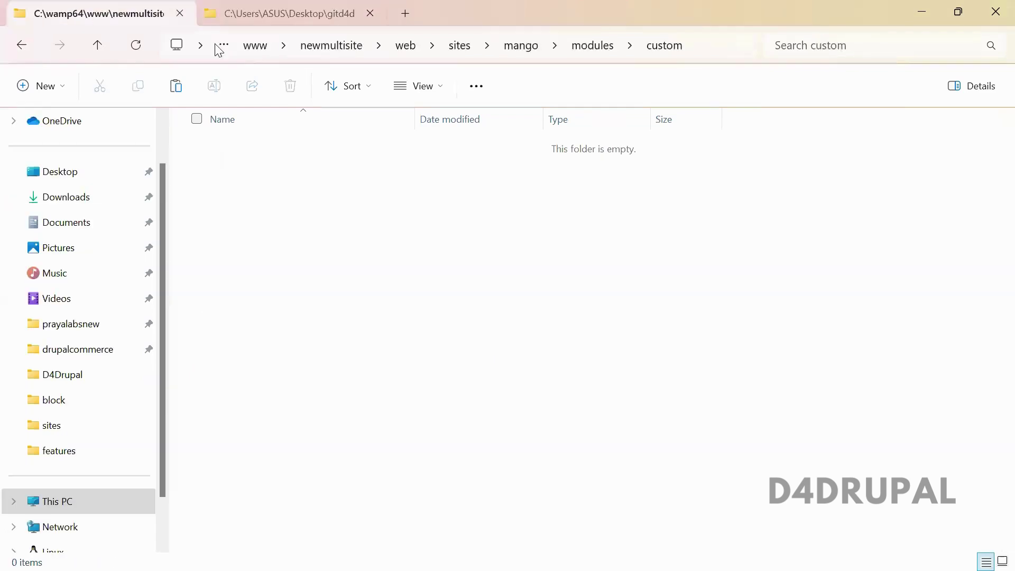
key(ctrl+v)
click(399, 303)
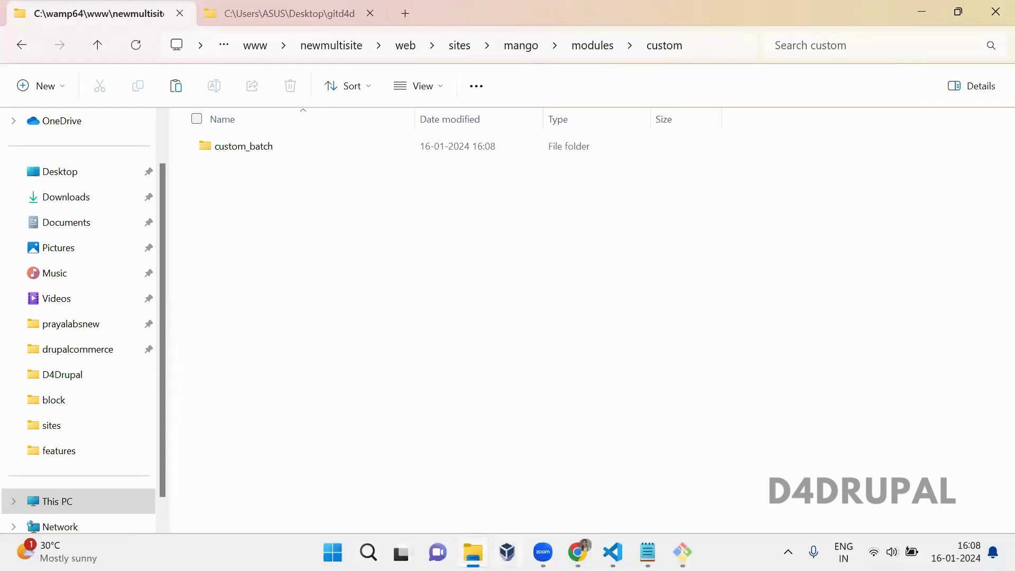
click(578, 552)
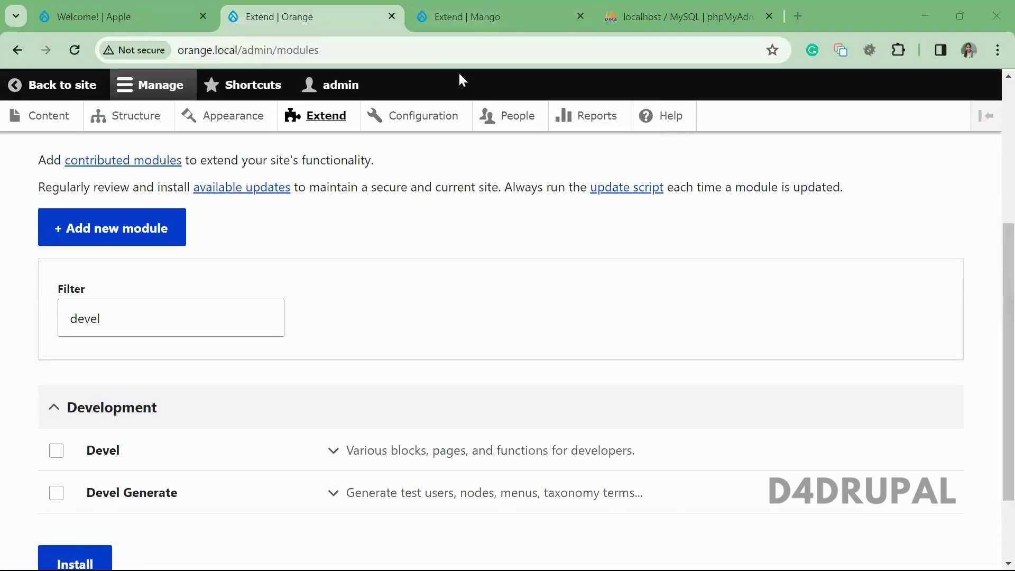
On Mango's reloaded Extend page, filter for 'custom b' and install Custom Batch Process (custom_batch).
key(ctrl+Tab)
key(F5)
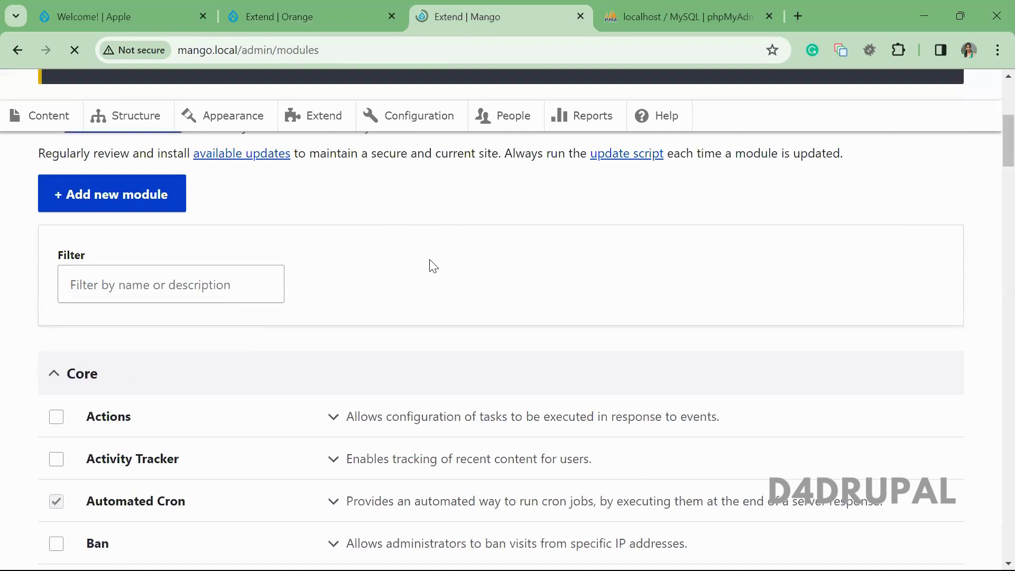
click(224, 273)
text(custo)
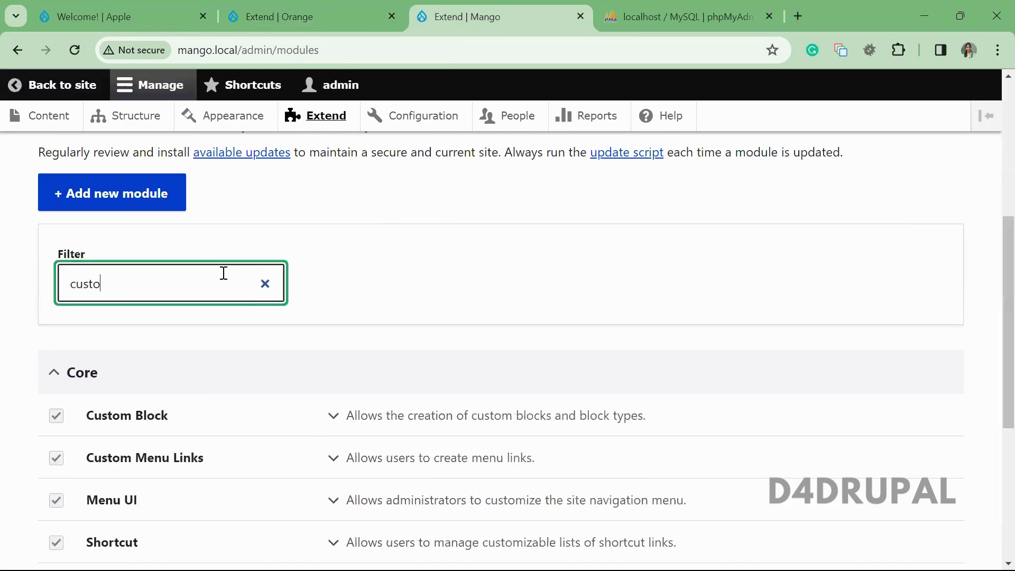
text(m m)
key(BackSpace)
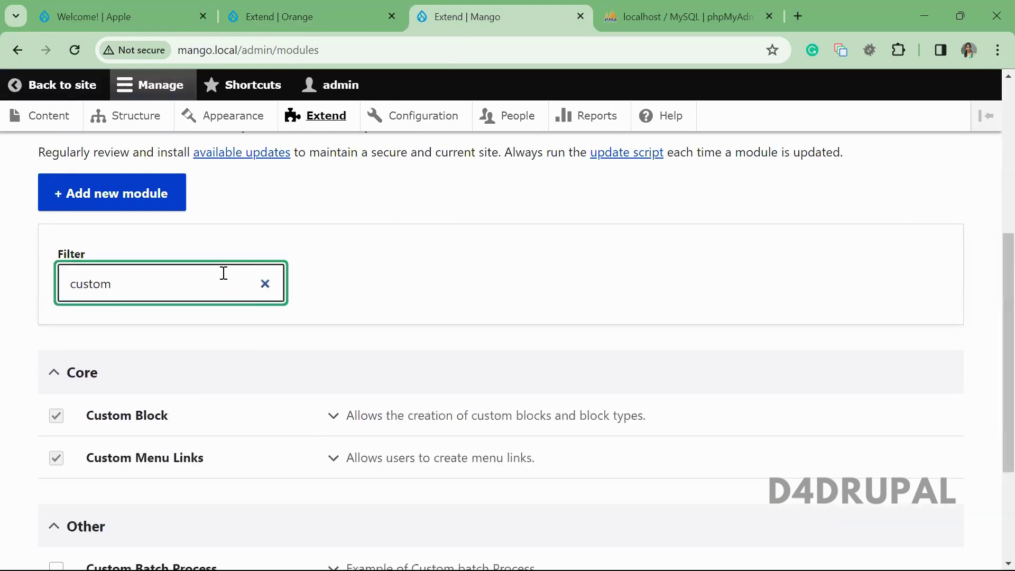
text(b)
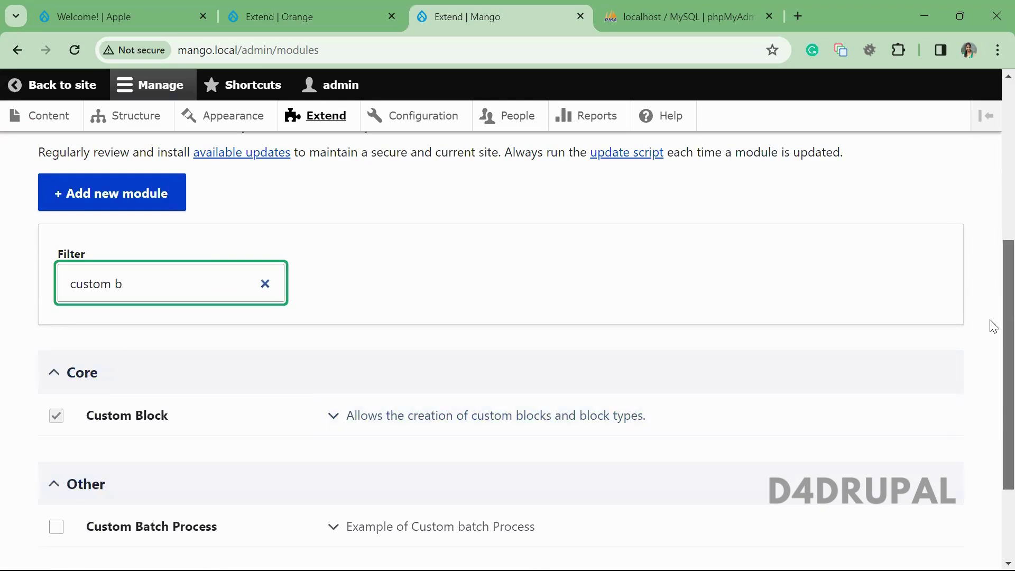
scroll(990, 324, down, 3)
click(469, 404)
double_click(421, 417)
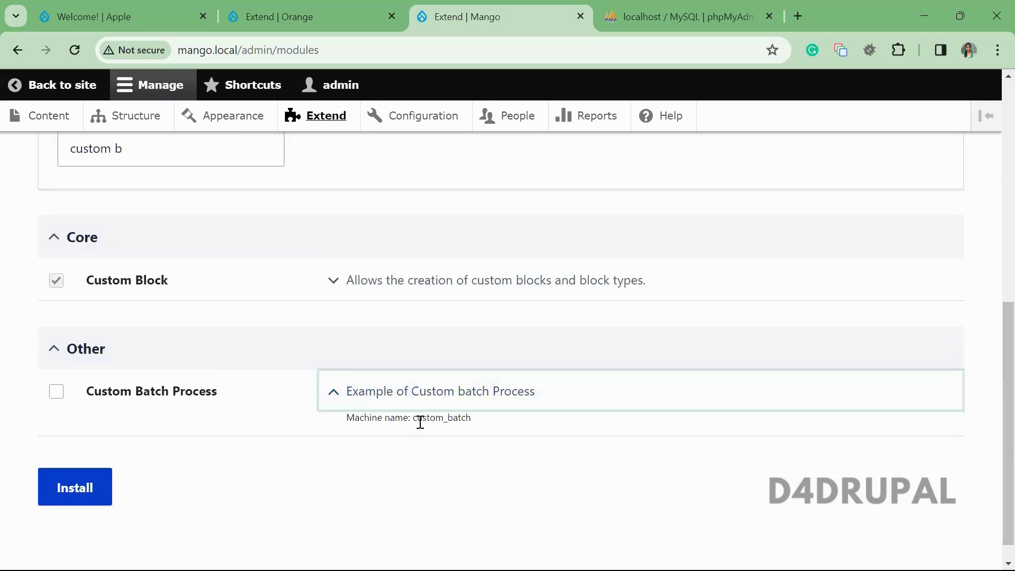
click(131, 391)
click(100, 485)
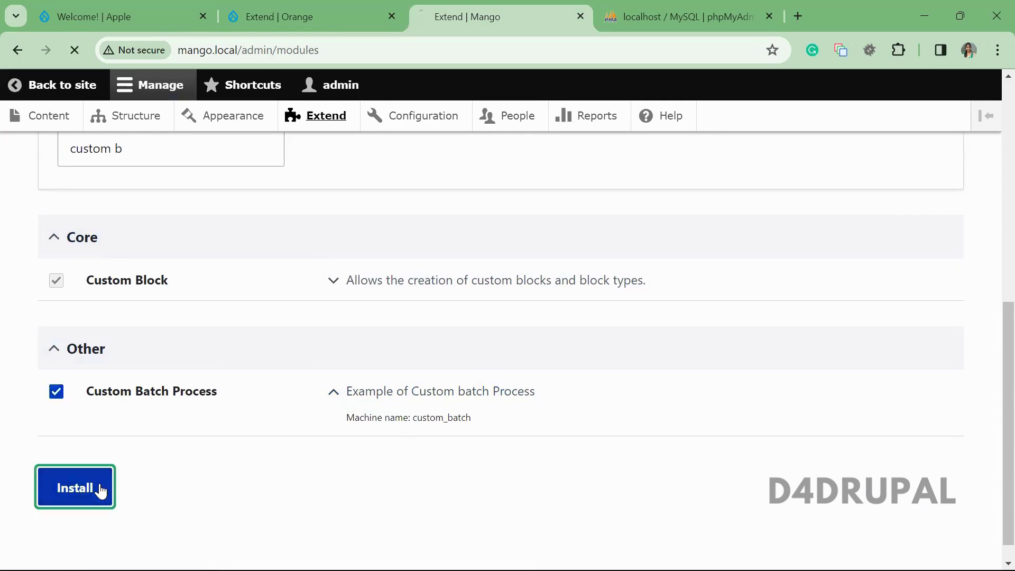
click(285, 7)
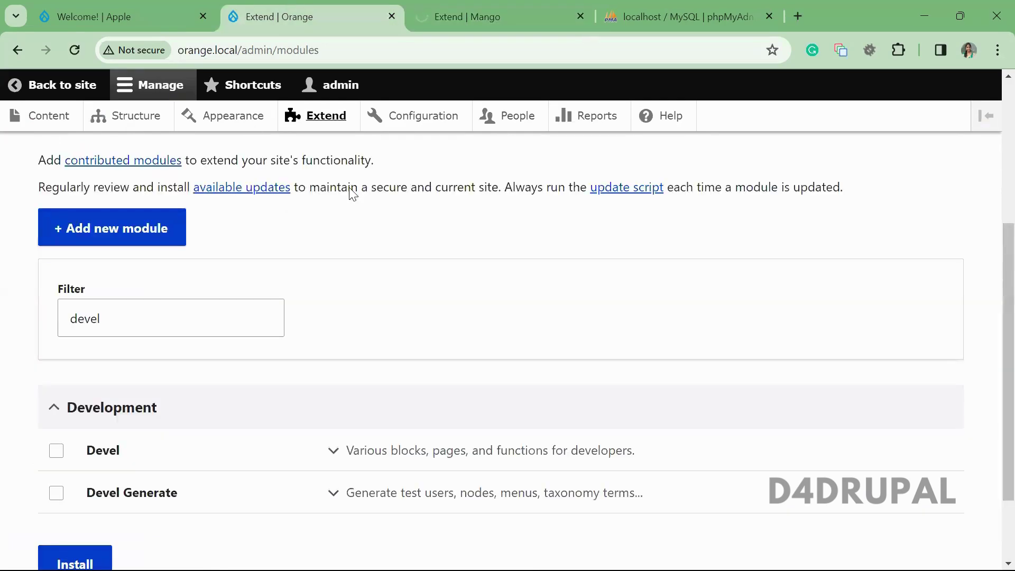
Confirm Orange's Extend filter 'custom batc' finds nothing, and view Mango's enabled-modules message.
click(68, 50)
click(256, 315)
text(cu)
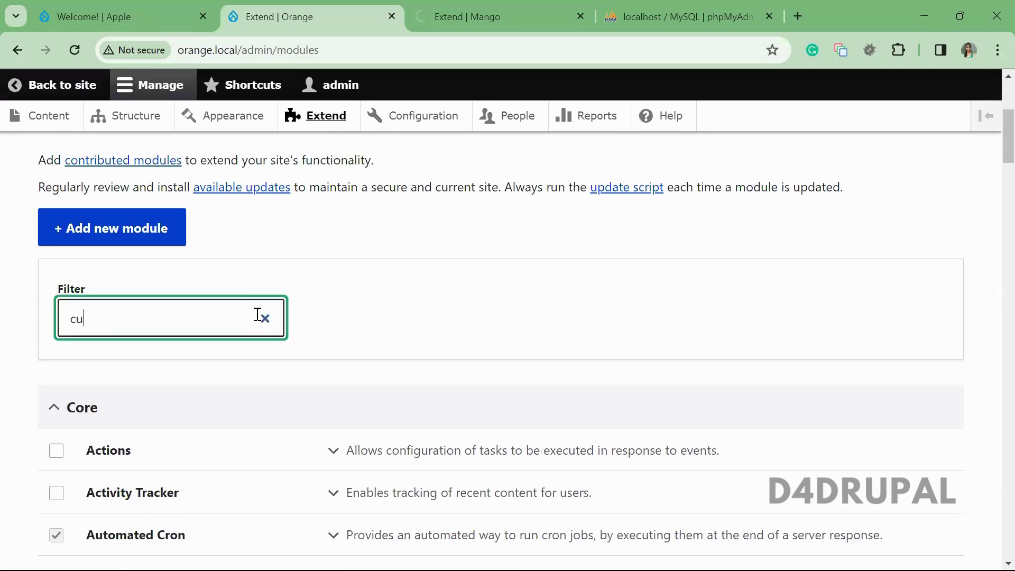
text(stom batc)
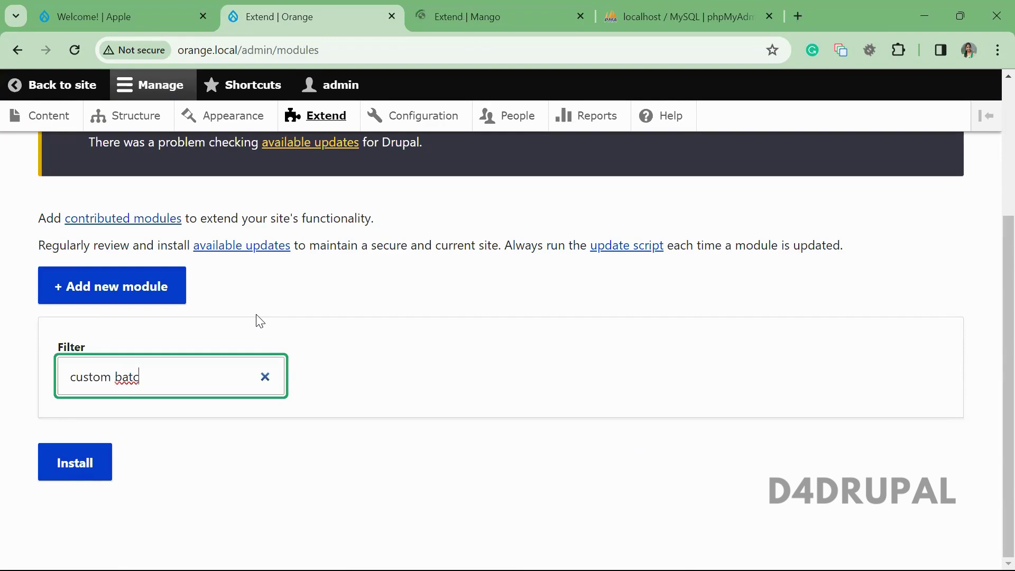
click(427, 23)
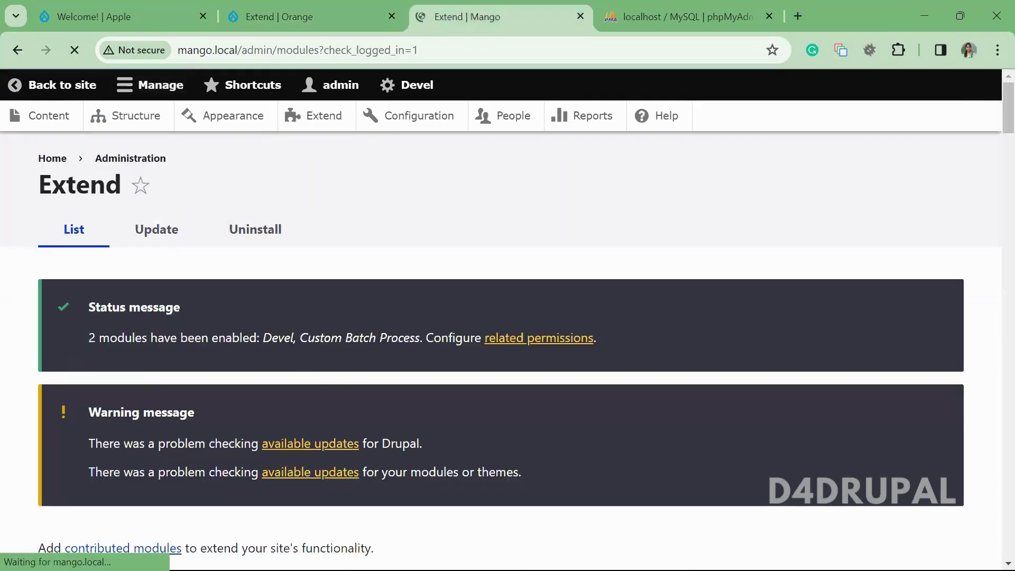
click(473, 552)
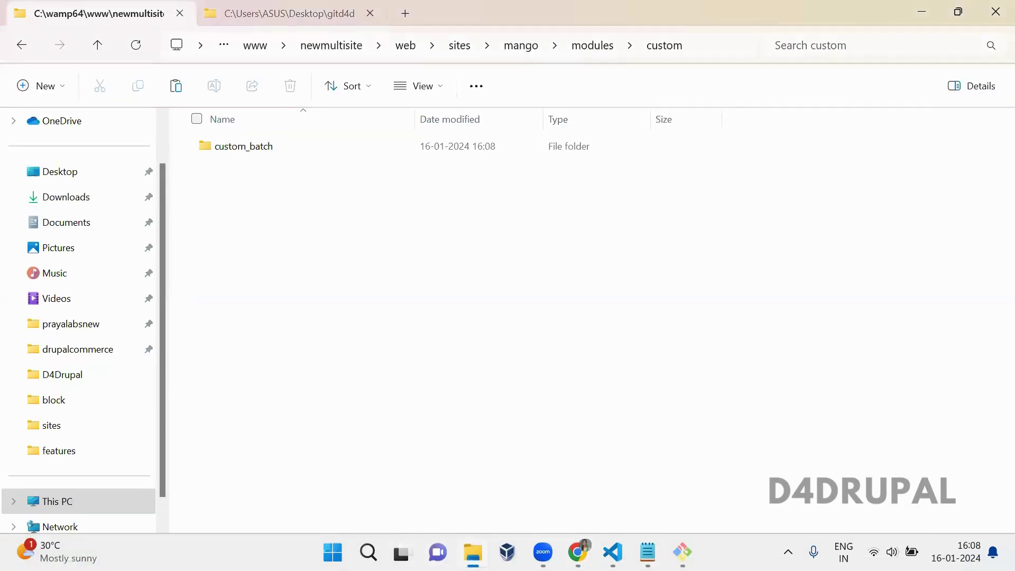
View the sites/mango folder contents, then return to the browser's Mango Extend page.
click(534, 51)
right_click(308, 315)
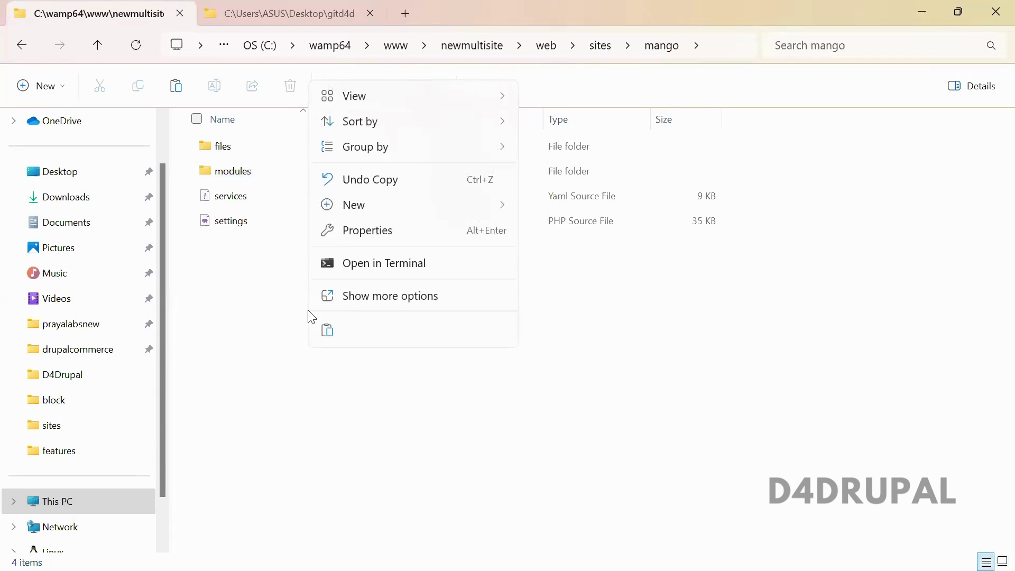
click(260, 310)
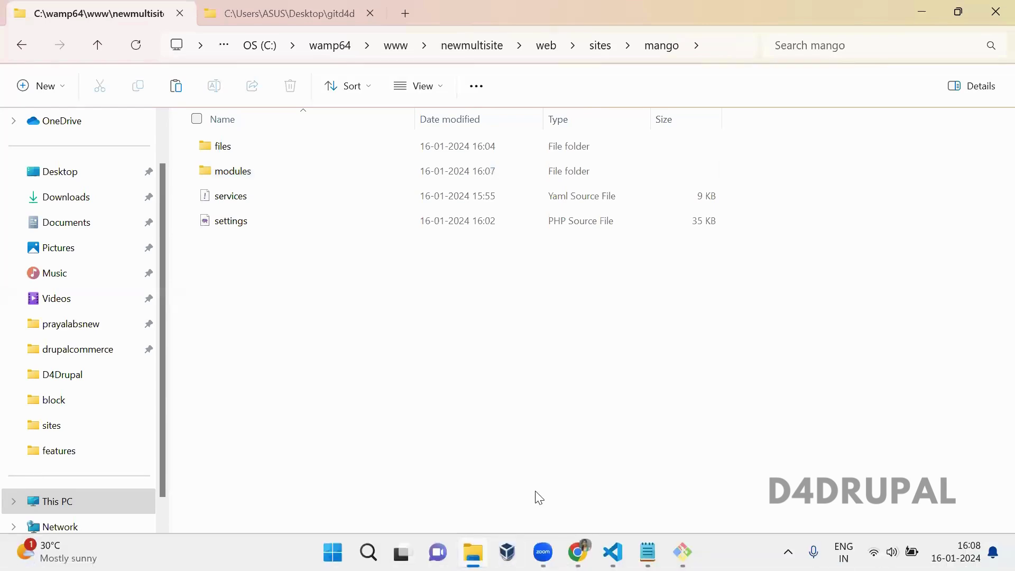
click(578, 552)
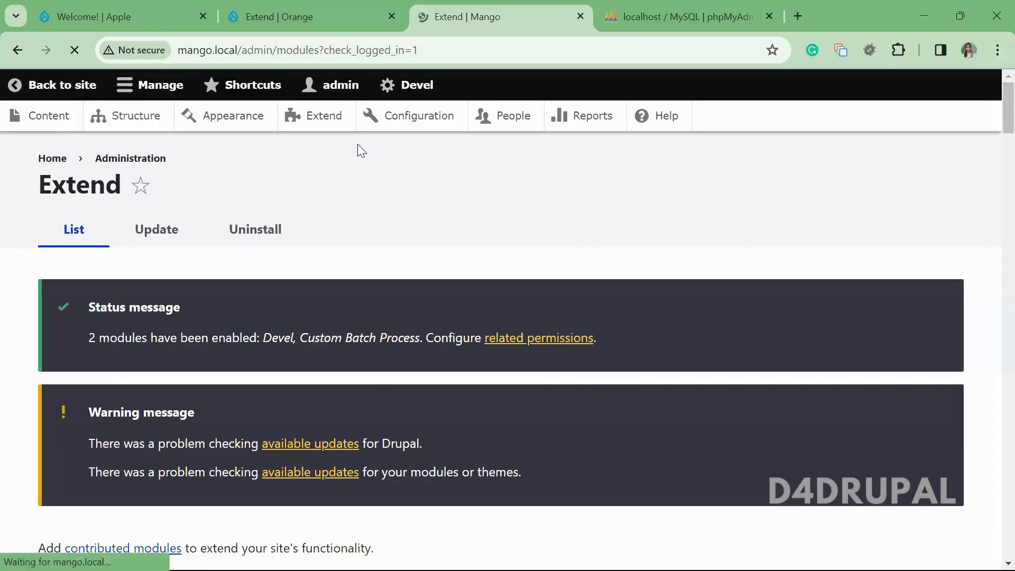
Return to orange.local's Extend page and confirm the 'custom batc' filter lists no module.
key(ctrl+shift+Tab)
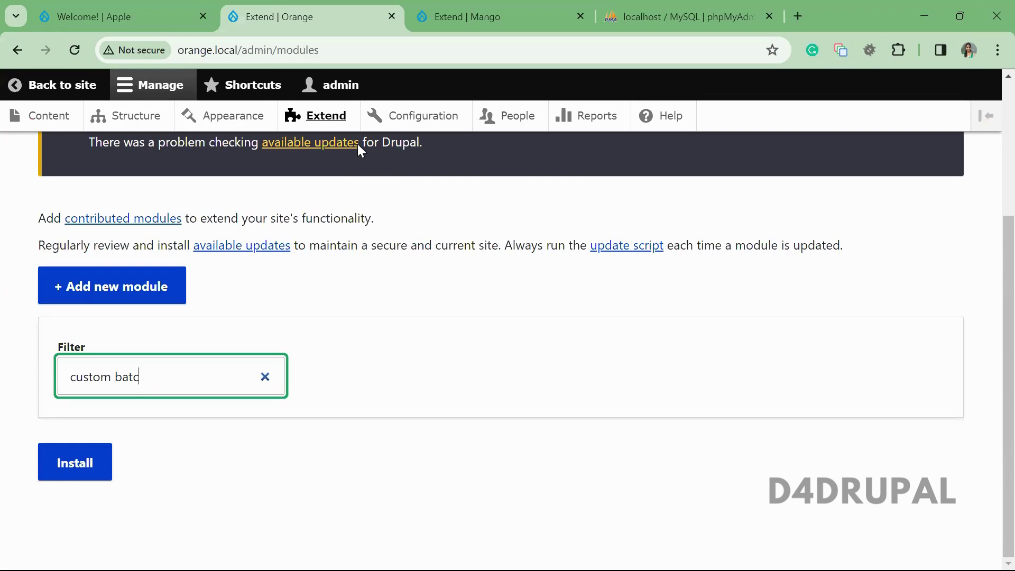
key(alt+Tab)
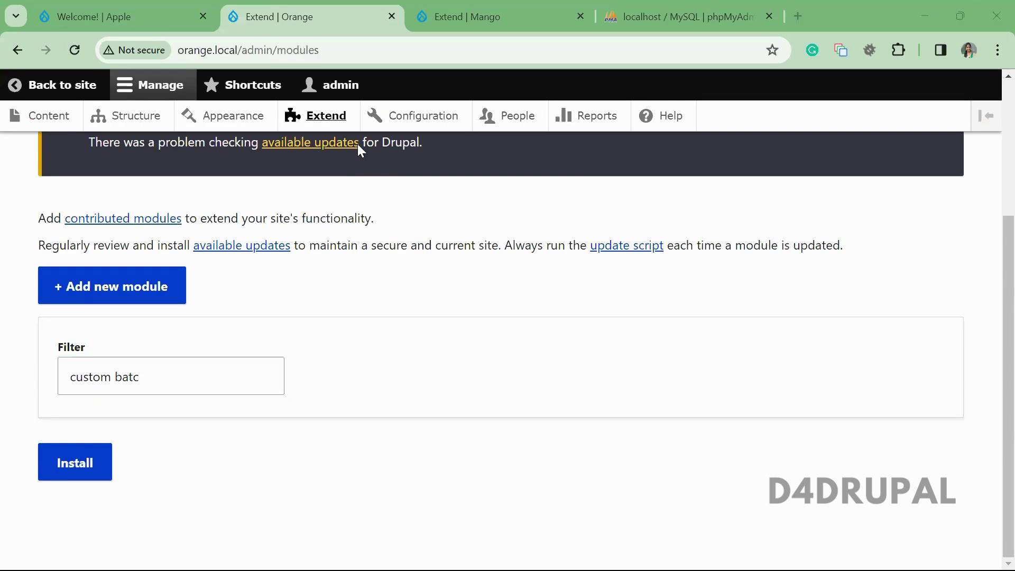